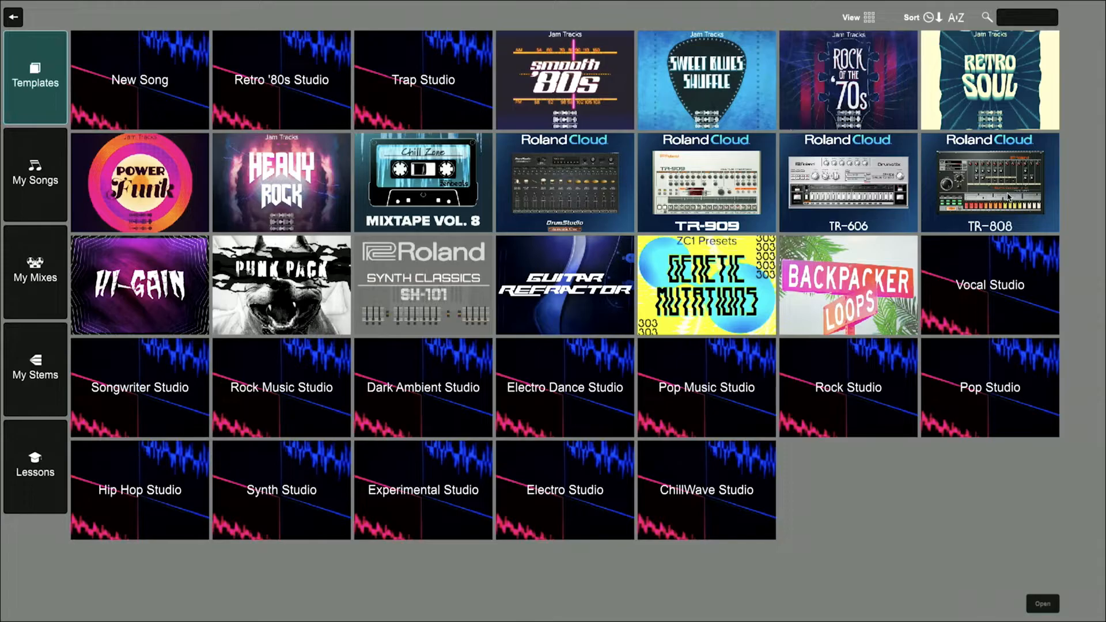
Step: Create a song from the Roland Cloud TR-808 template, open its TR-808 instrument window and move it to the middle of the workspace
{"action": "double_click", "coordinate": [998, 197]}
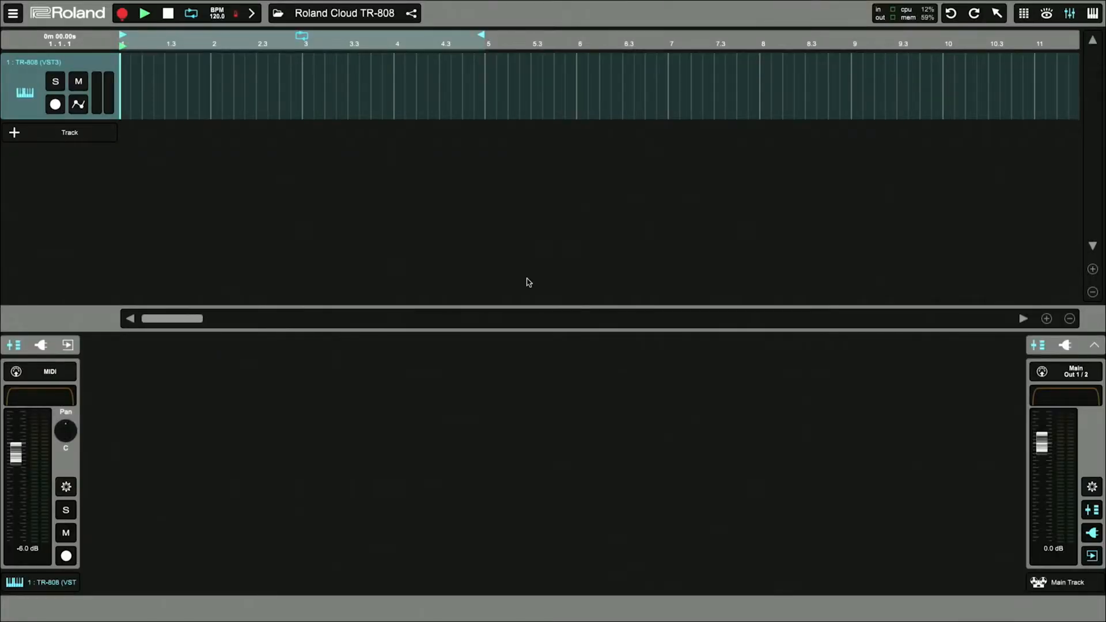
{"action": "left_click", "coordinate": [40, 345]}
{"action": "left_click", "coordinate": [45, 372]}
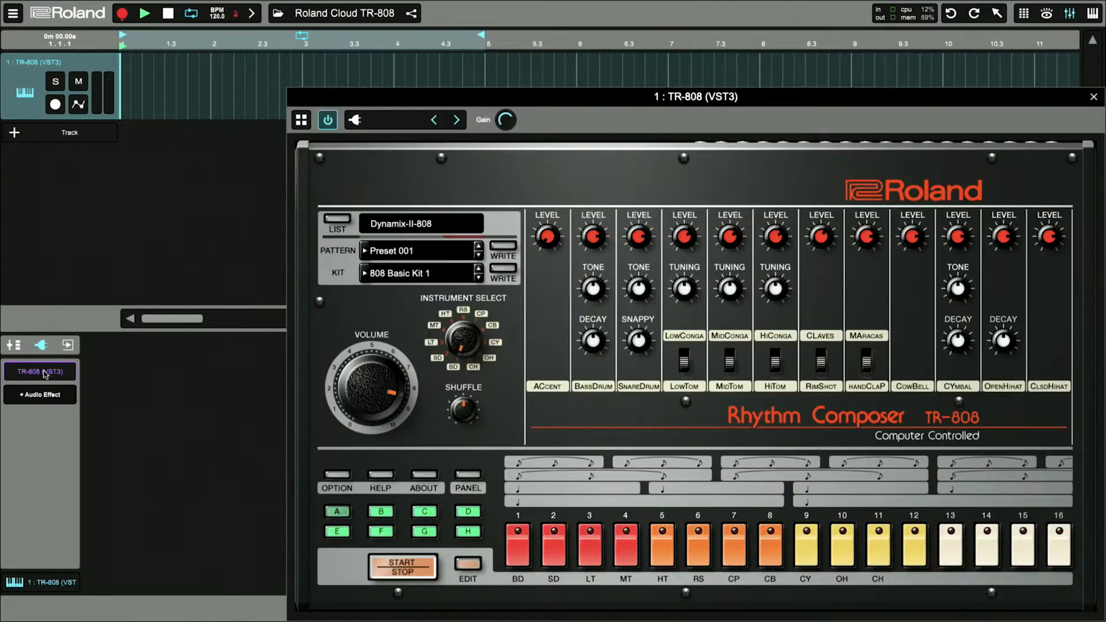
{"action": "left_click_drag", "start_coordinate": [541, 104], "coordinate": [399, 37]}
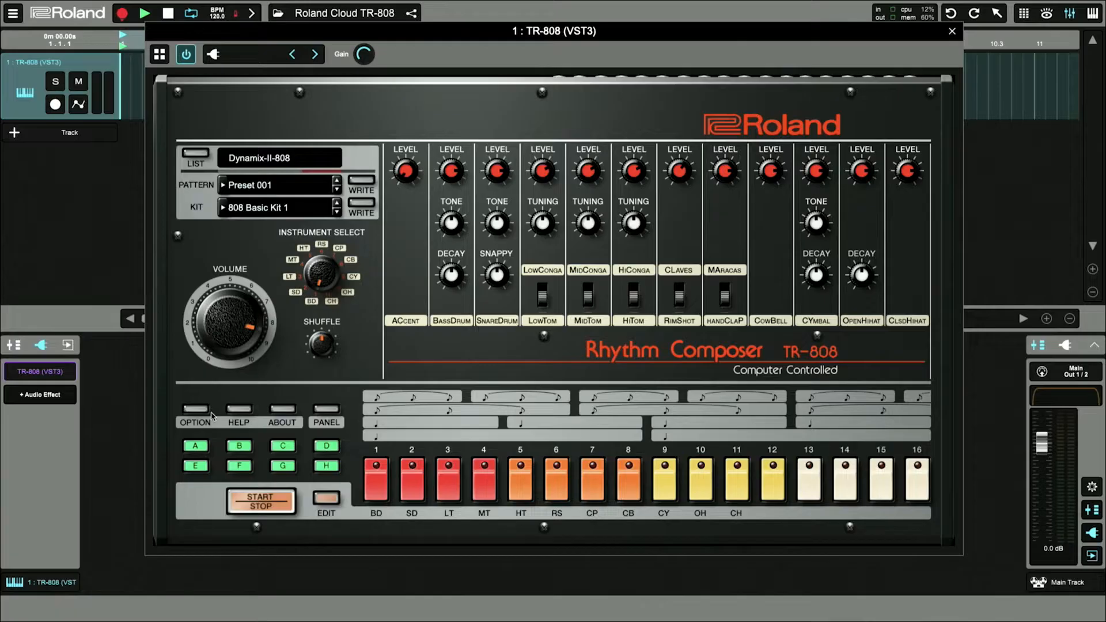
Step: Scale the TR-808 interface to 150% zoom and review its remaining options without changing them
{"action": "left_click", "coordinate": [189, 410]}
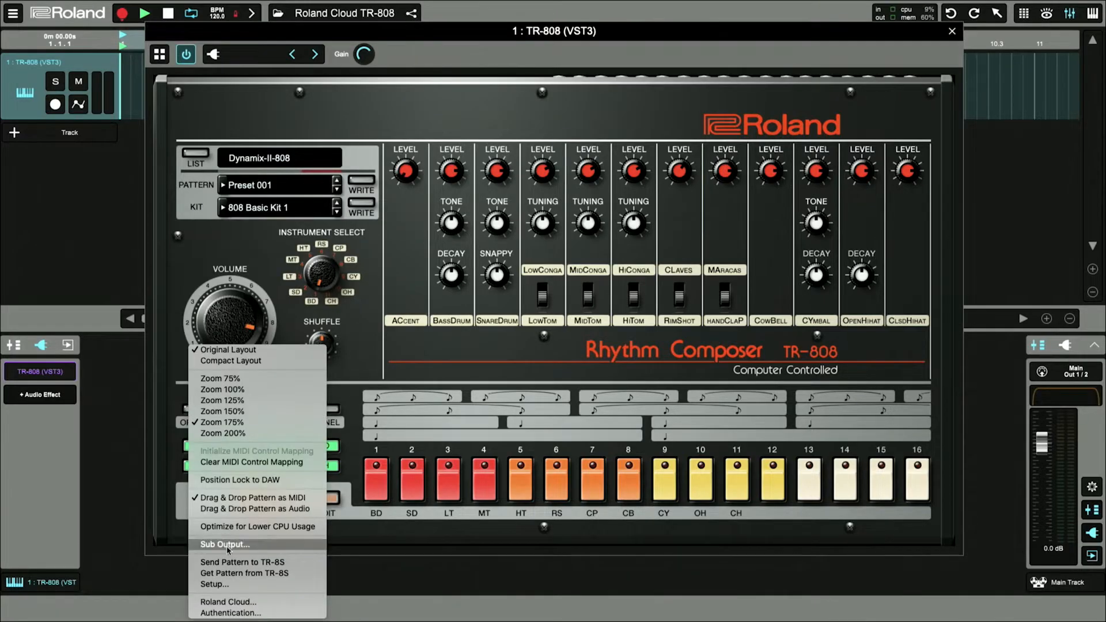
{"action": "left_click", "coordinate": [213, 413]}
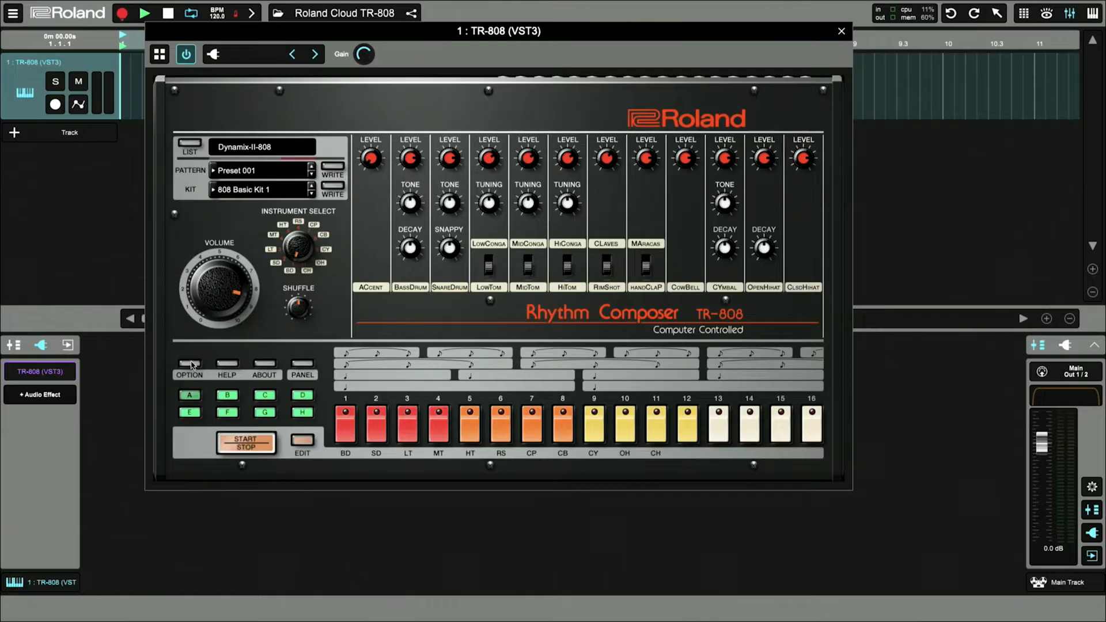
{"action": "left_click", "coordinate": [191, 364]}
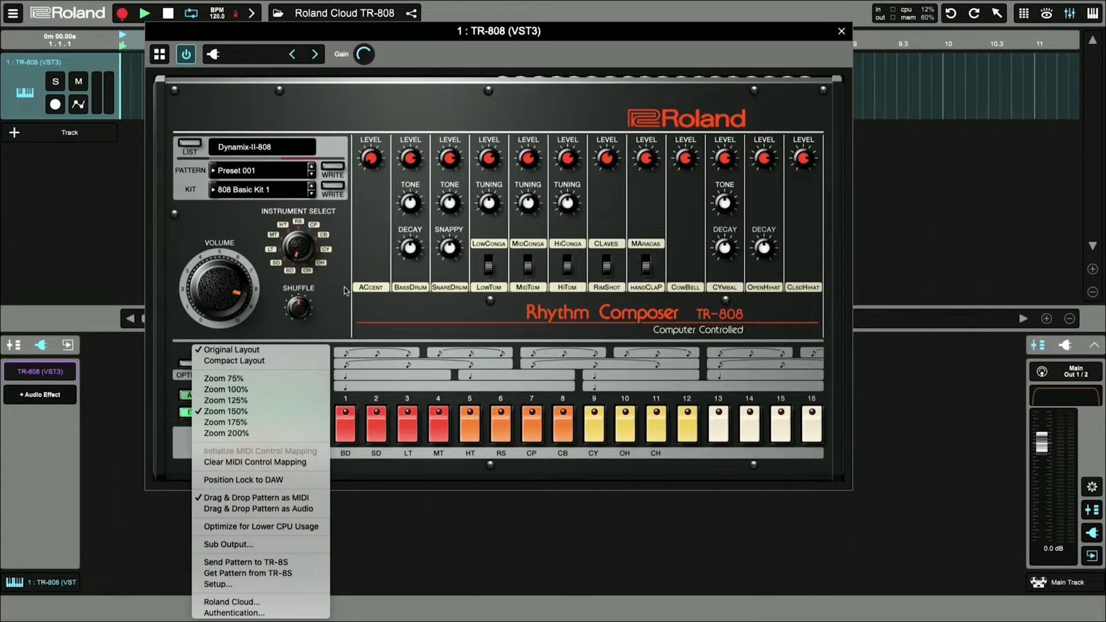
{"action": "left_click", "coordinate": [344, 291]}
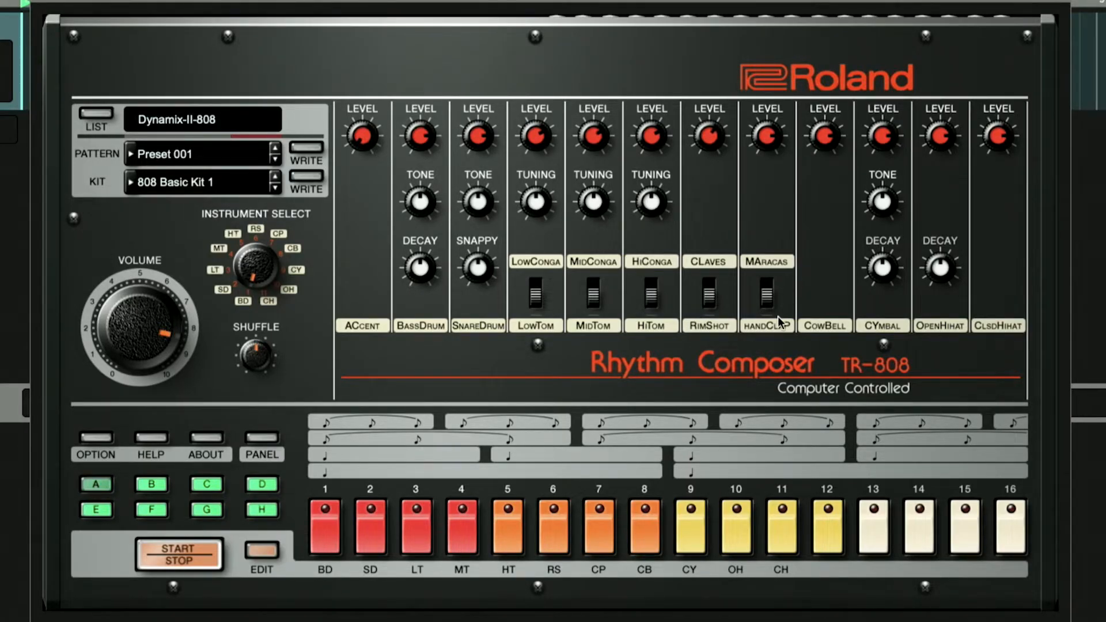
Step: Try the alternate-voice switches for hand clap/maracas and high tom/high conga, and return both to their original positions
{"action": "left_click", "coordinate": [768, 287]}
{"action": "left_click", "coordinate": [654, 288]}
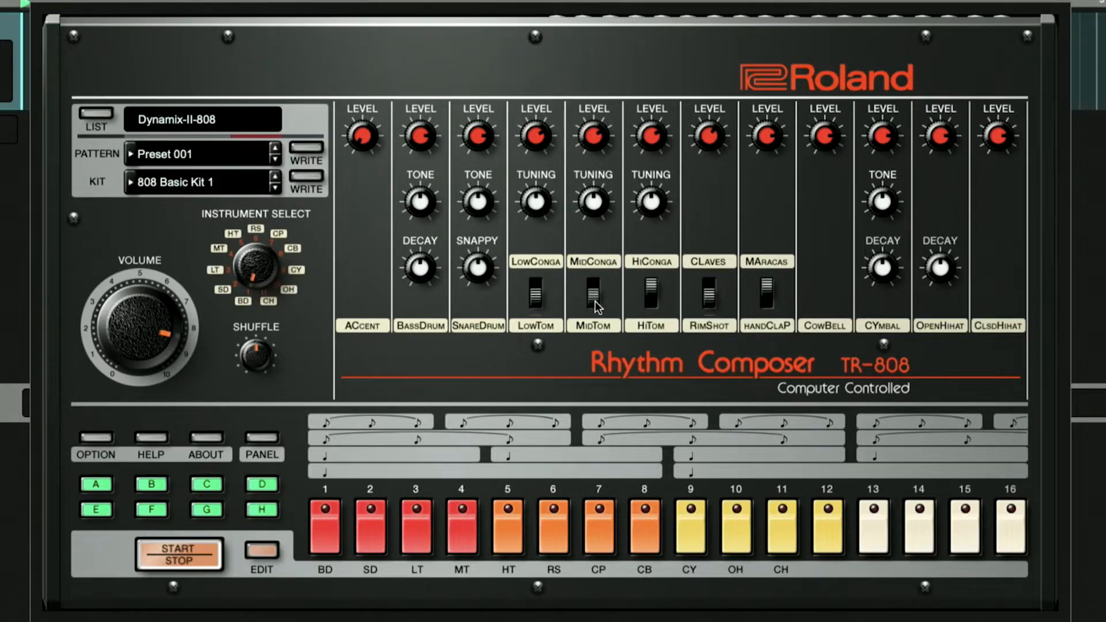
{"action": "left_click", "coordinate": [653, 295]}
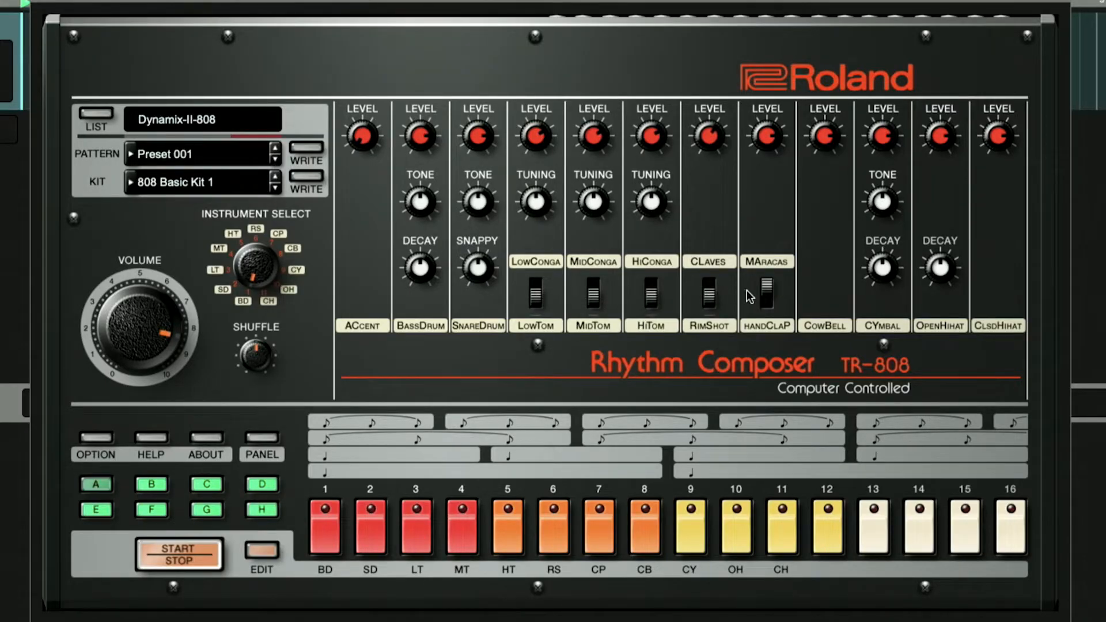
{"action": "left_click", "coordinate": [767, 292]}
Step: Show the secondary instrument controls, pan the cymbal to L51 and adjust the panning of the closed and open hi-hats
{"action": "left_click", "coordinate": [264, 436]}
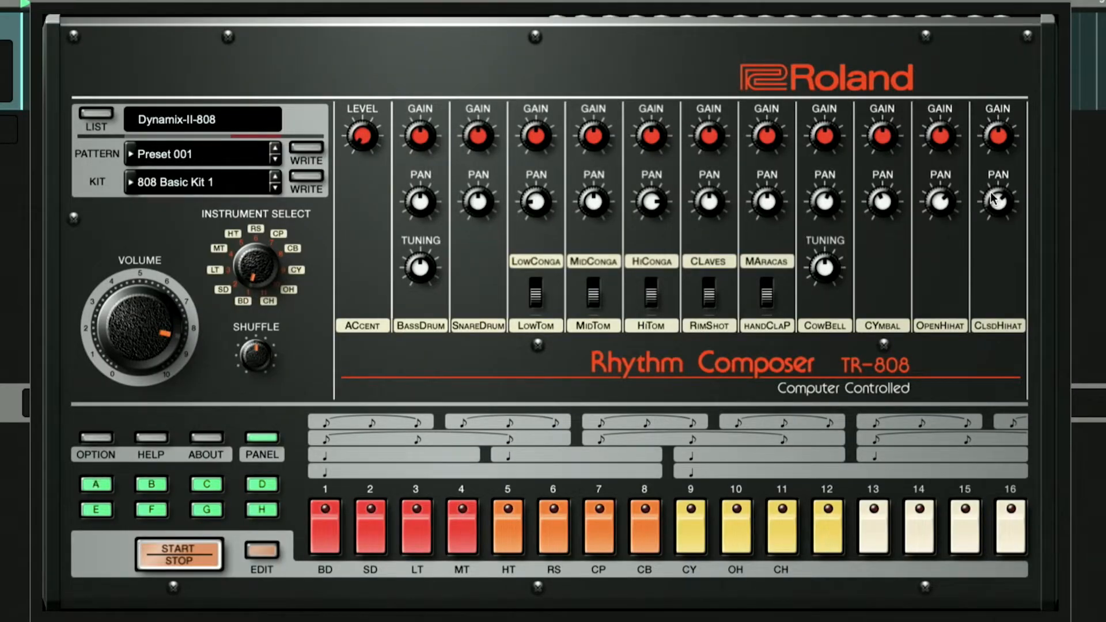
{"action": "left_click_drag", "start_coordinate": [991, 194], "coordinate": [946, 190]}
{"action": "mouse_move", "coordinate": [950, 199]}
{"action": "left_click_drag", "start_coordinate": [882, 205], "coordinate": [880, 228]}
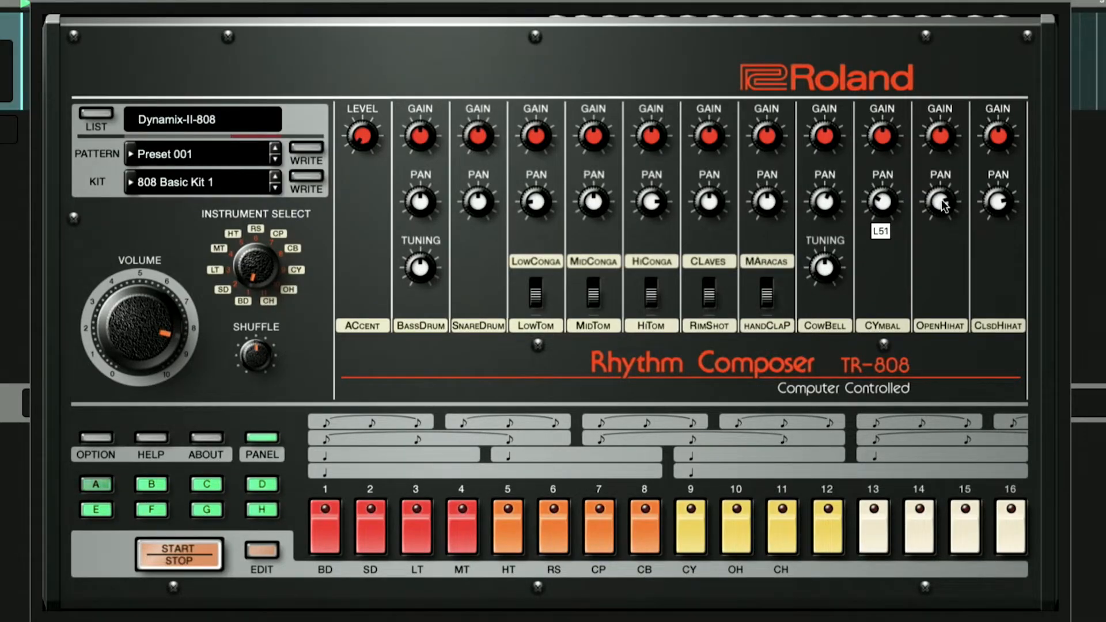
{"action": "left_click_drag", "start_coordinate": [941, 203], "coordinate": [946, 278]}
Step: Start the pattern, raise the master volume to about 9 and boost the bass drum gain beyond +100
{"action": "left_click", "coordinate": [187, 551]}
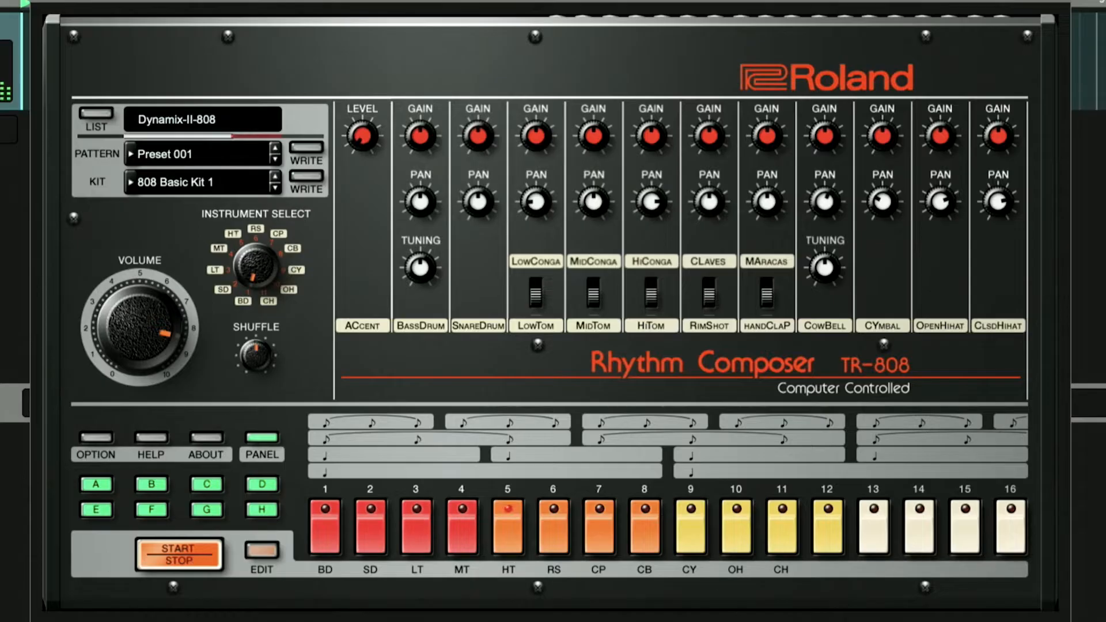
{"action": "left_click_drag", "start_coordinate": [151, 330], "coordinate": [143, 212]}
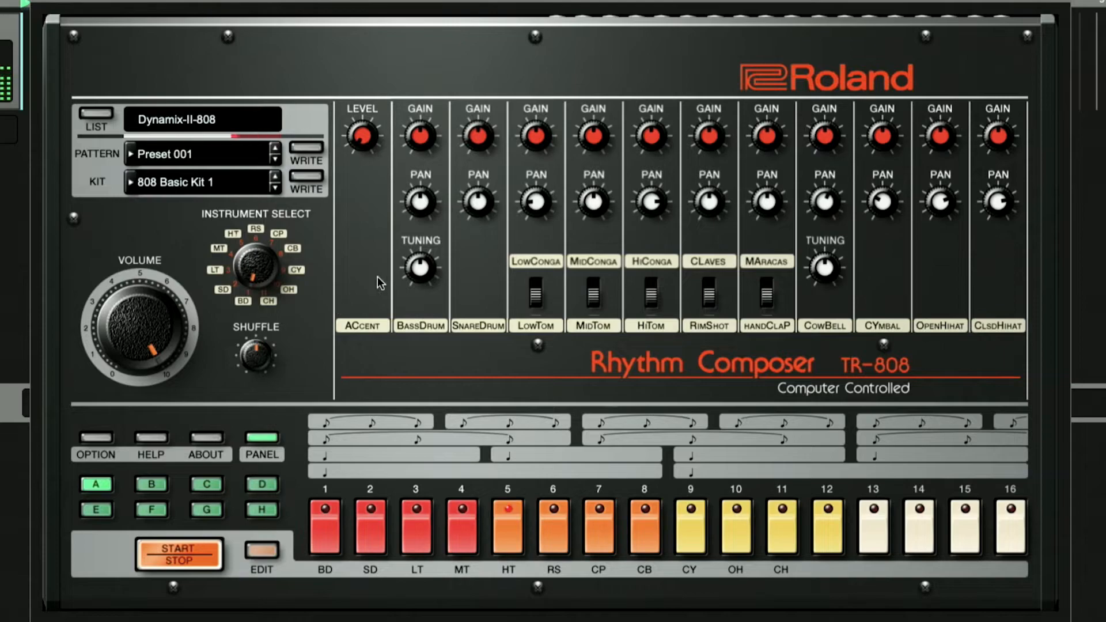
{"action": "mouse_move", "coordinate": [420, 119]}
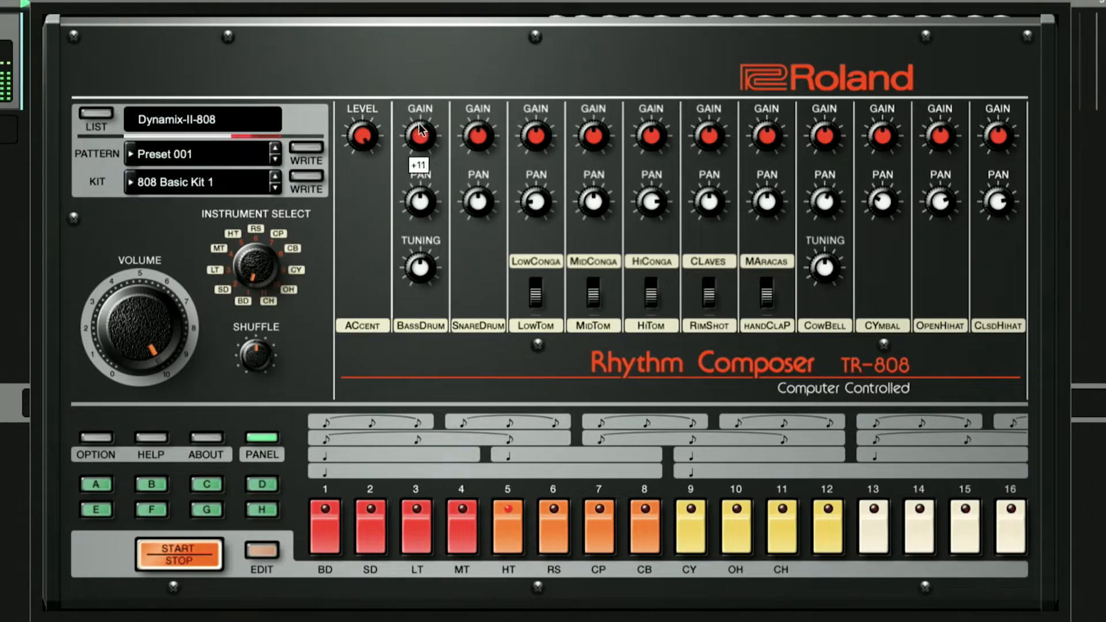
{"action": "left_click_drag", "start_coordinate": [420, 115], "coordinate": [413, 81]}
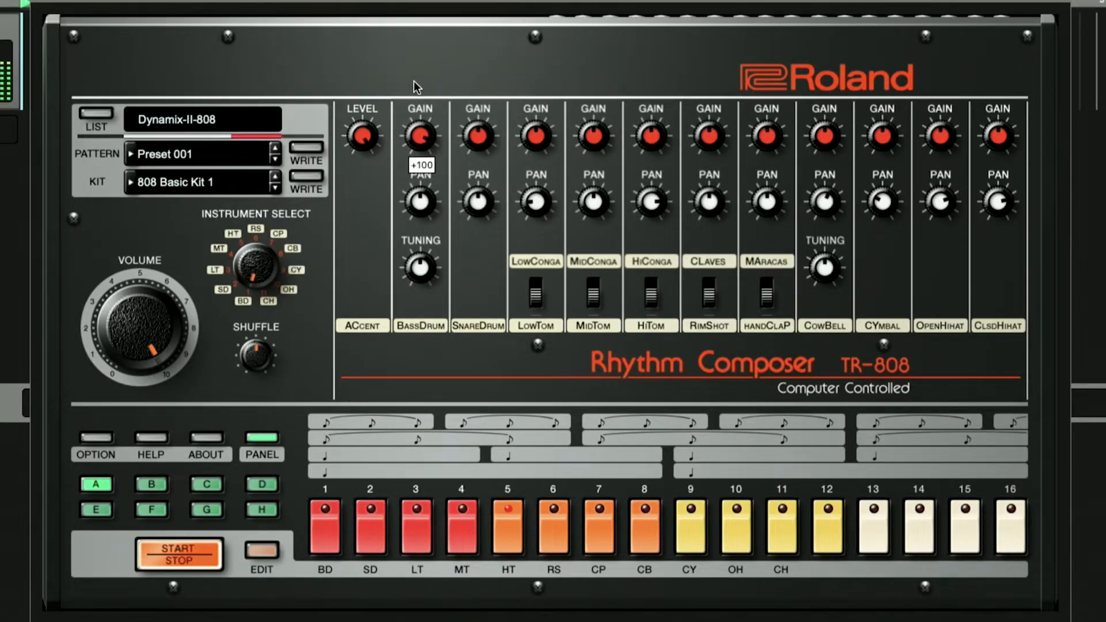
{"action": "left_click_drag", "start_coordinate": [419, 133], "coordinate": [420, 94]}
Step: Shape the bass drum with a decay of 255, a tone of 31 and a tuning of -122
{"action": "left_click", "coordinate": [260, 440]}
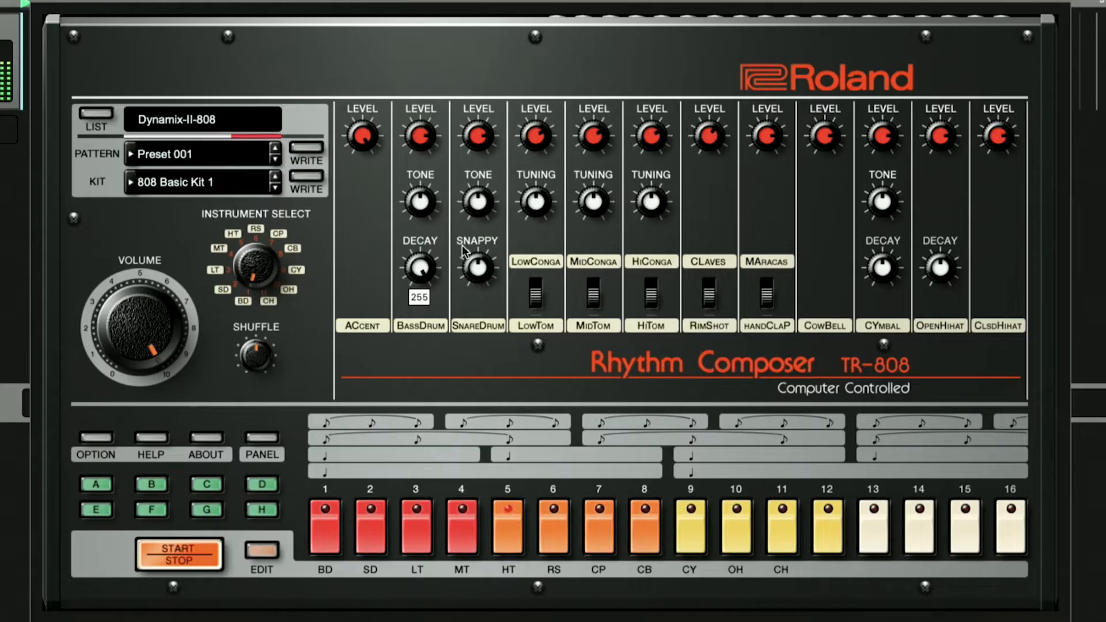
{"action": "mouse_move", "coordinate": [420, 205]}
{"action": "left_click_drag", "start_coordinate": [419, 203], "coordinate": [407, 271]}
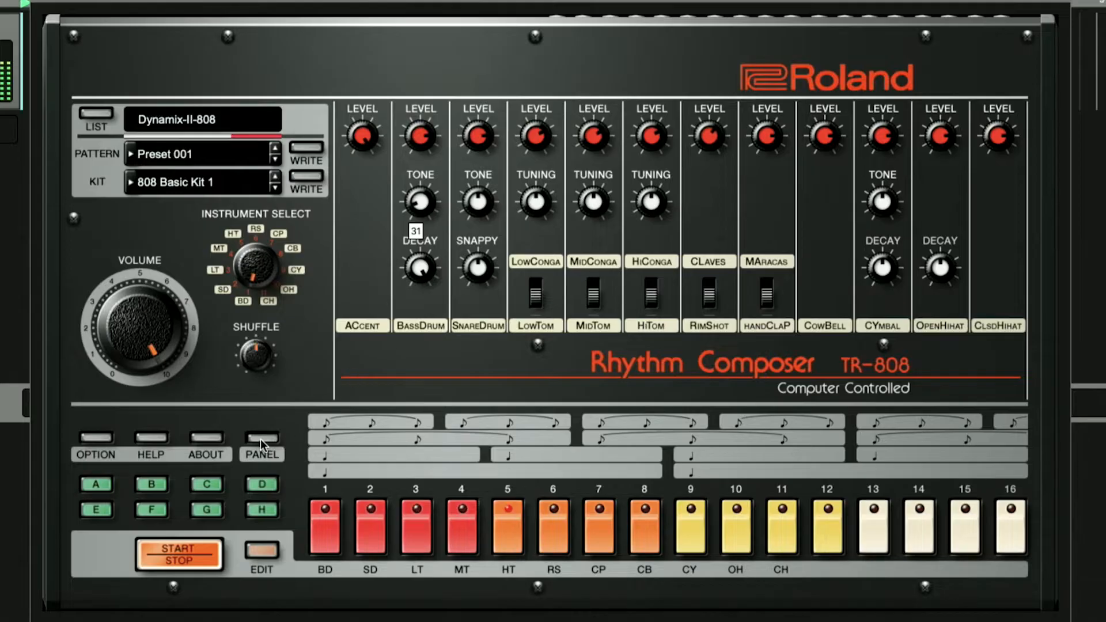
{"action": "left_click", "coordinate": [261, 439]}
{"action": "left_click_drag", "start_coordinate": [415, 281], "coordinate": [422, 332]}
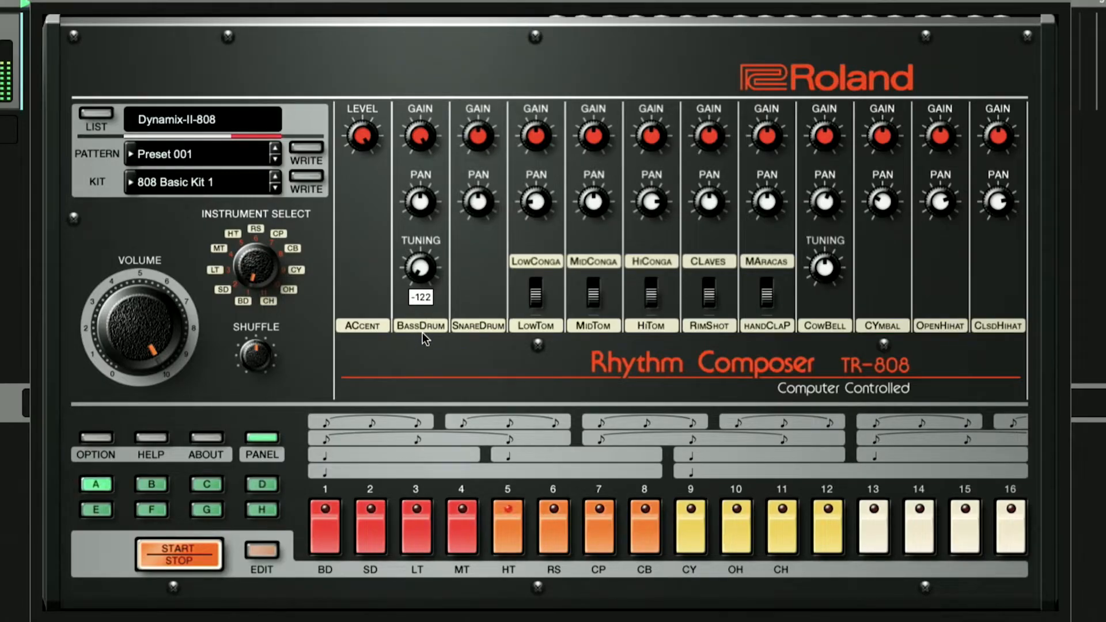
Step: Lower the bass drum gain and raise the snare drum gain to +35
{"action": "left_click_drag", "start_coordinate": [419, 133], "coordinate": [419, 152]}
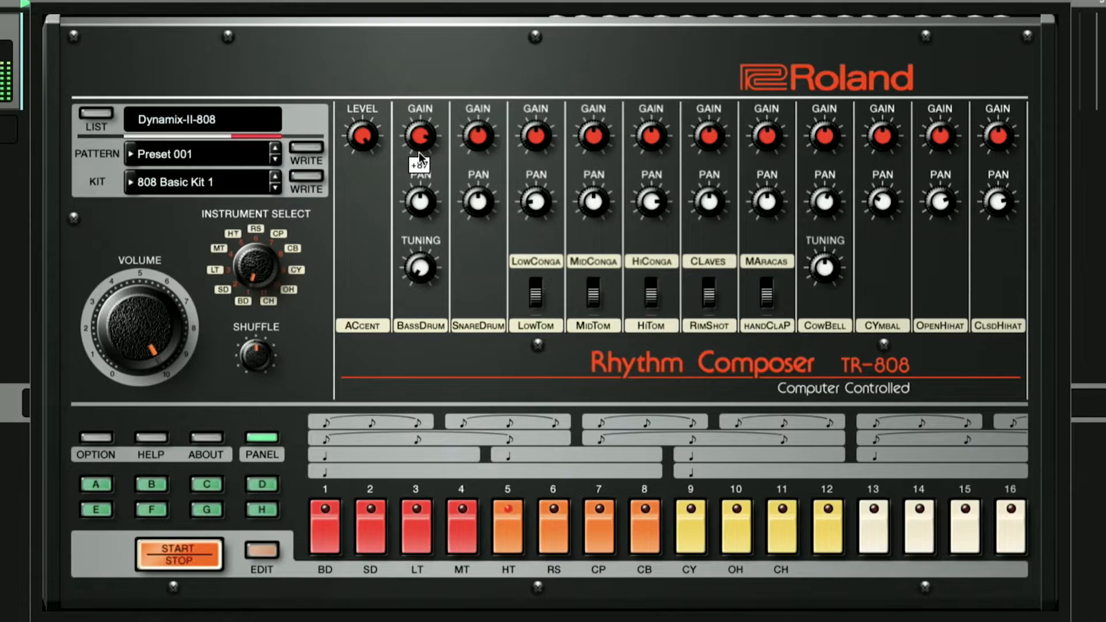
{"action": "left_click_drag", "start_coordinate": [419, 147], "coordinate": [419, 162]}
{"action": "left_click_drag", "start_coordinate": [479, 131], "coordinate": [479, 114]}
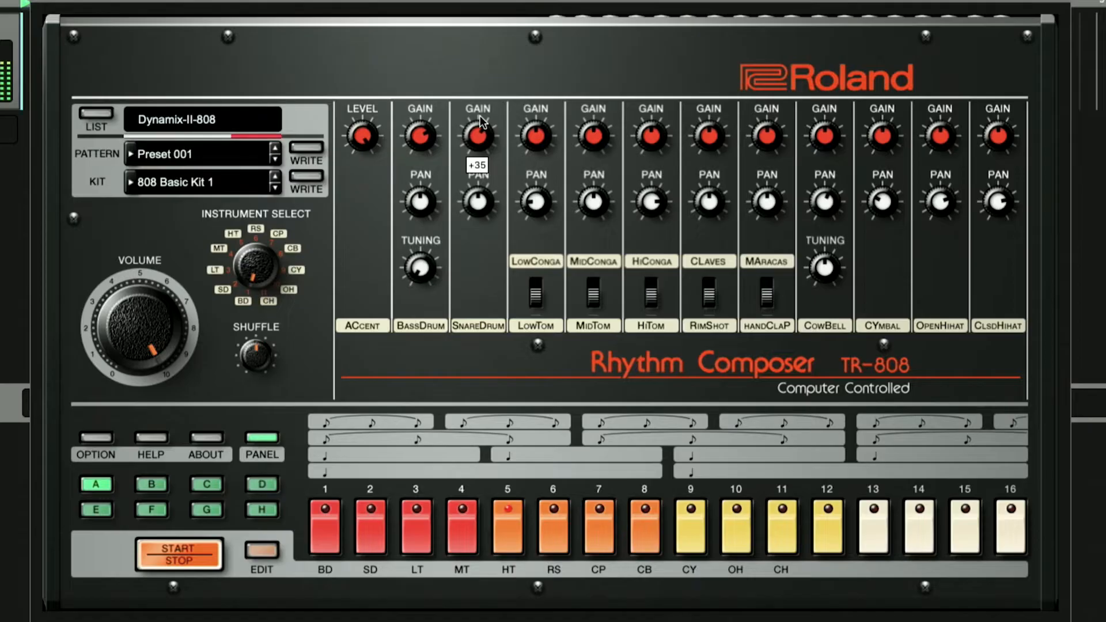
Step: On the primary controls, raise the open and closed hi-hat levels to maximum, and set the accent level to 0 and back up to 201
{"action": "left_click", "coordinate": [261, 442]}
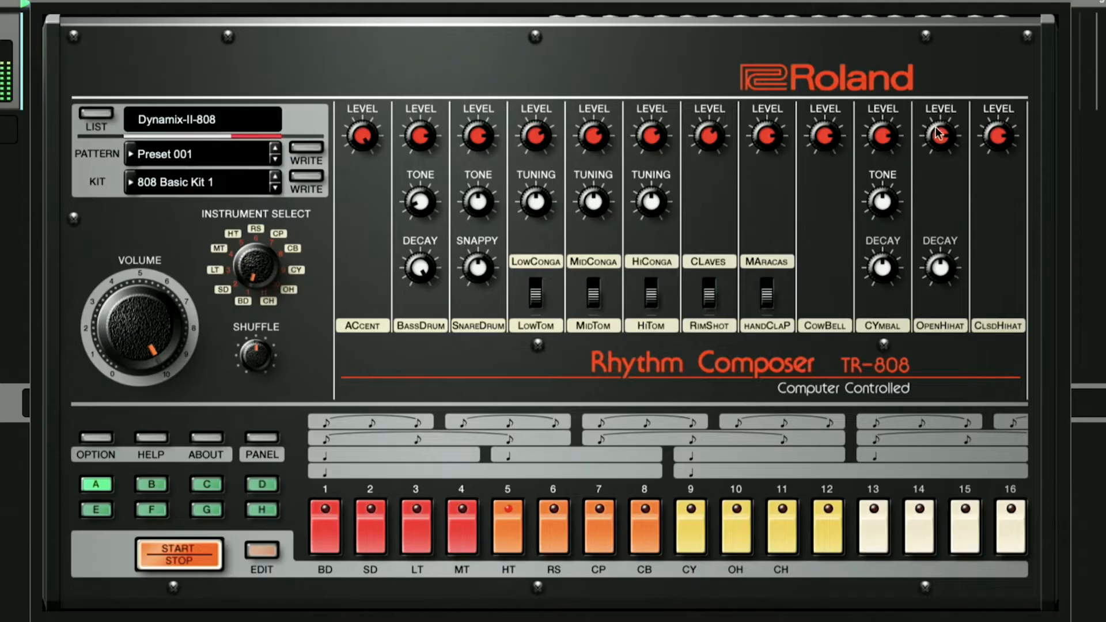
{"action": "mouse_move", "coordinate": [1001, 127]}
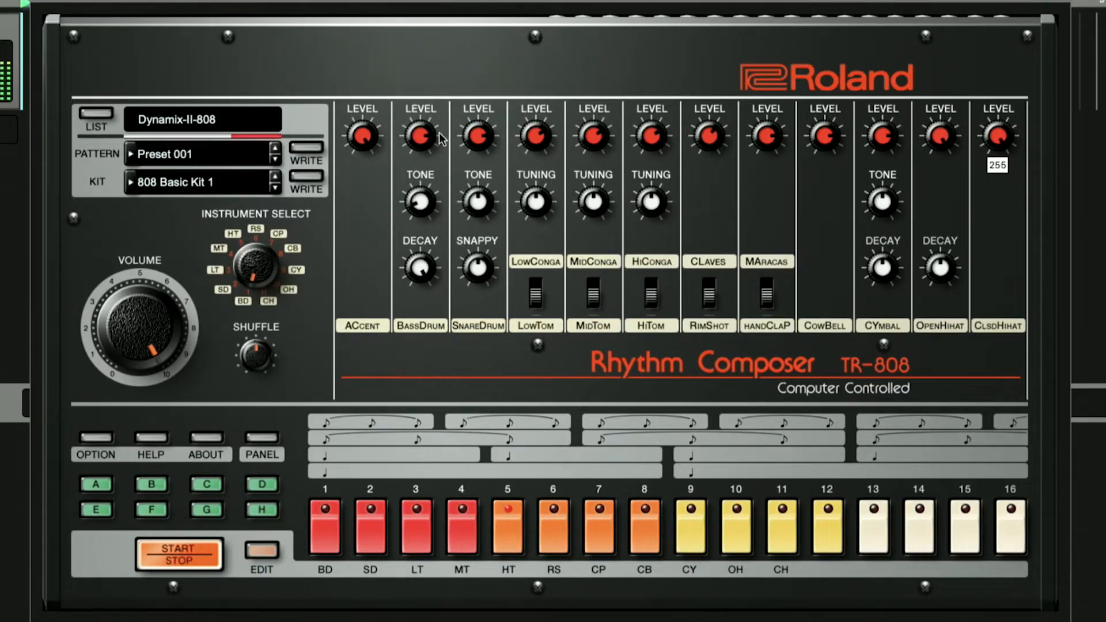
{"action": "left_click_drag", "start_coordinate": [358, 135], "coordinate": [402, 351]}
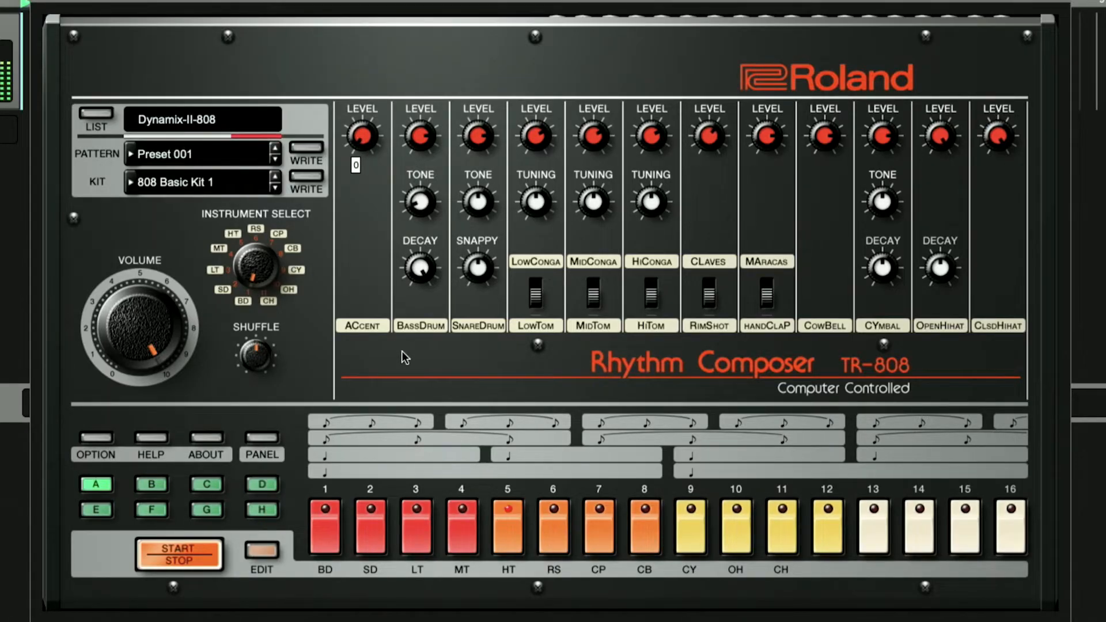
{"action": "left_click_drag", "start_coordinate": [399, 325], "coordinate": [361, 164]}
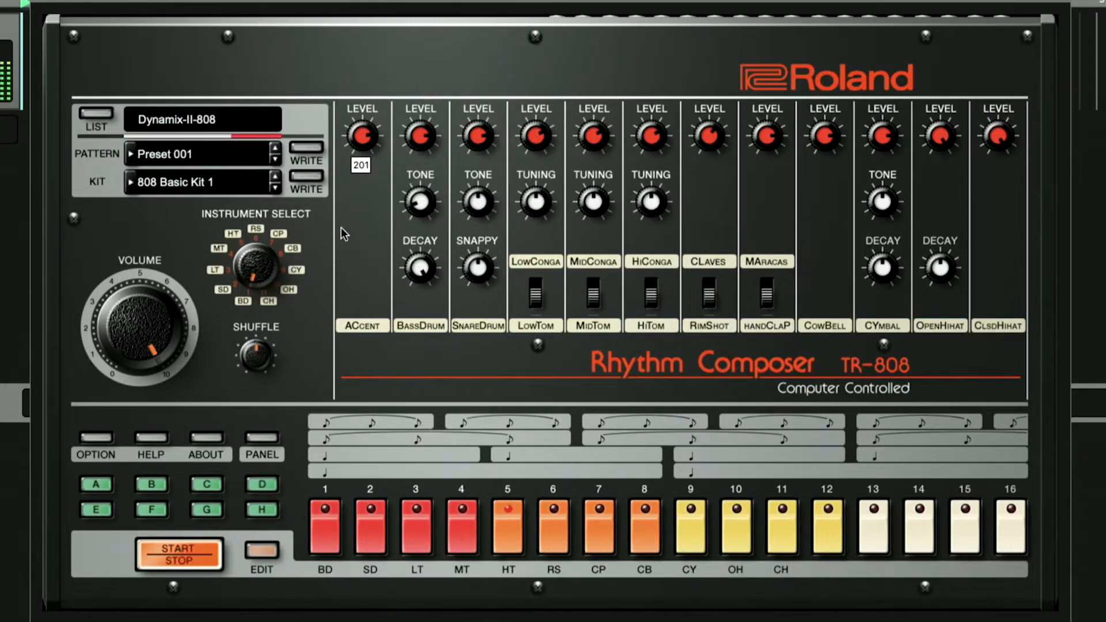
Step: Rebalance the bass and snare drum levels and fine-tune the bass drum gain while the pattern plays
{"action": "left_click", "coordinate": [421, 139]}
{"action": "left_click", "coordinate": [477, 141]}
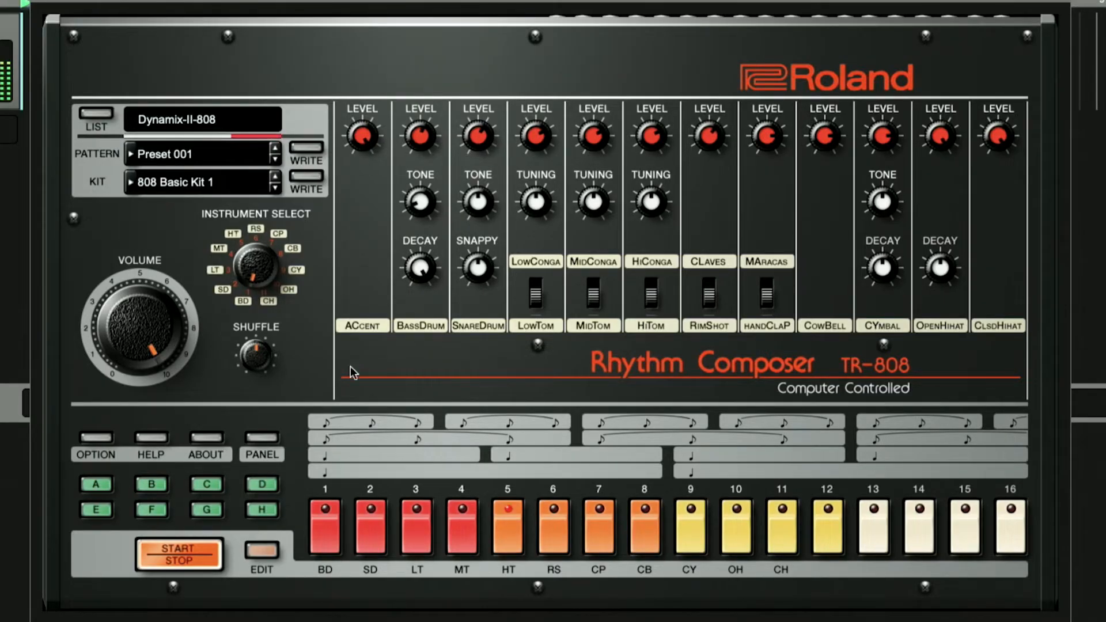
{"action": "left_click", "coordinate": [261, 440]}
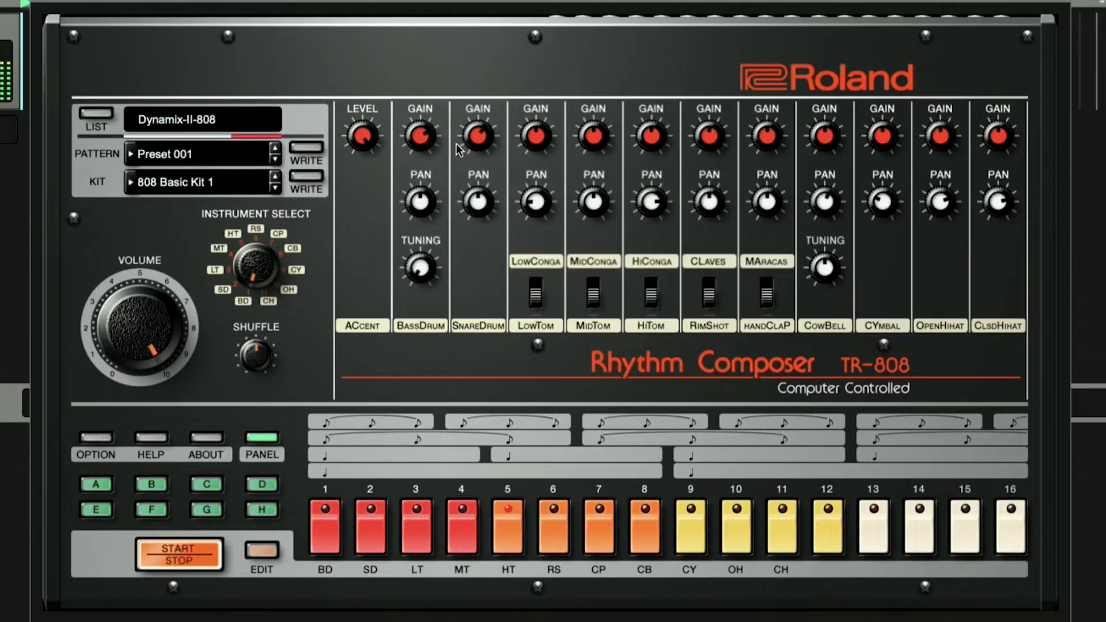
{"action": "left_click_drag", "start_coordinate": [414, 59], "coordinate": [422, 138]}
{"action": "left_click_drag", "start_coordinate": [415, 88], "coordinate": [425, 138]}
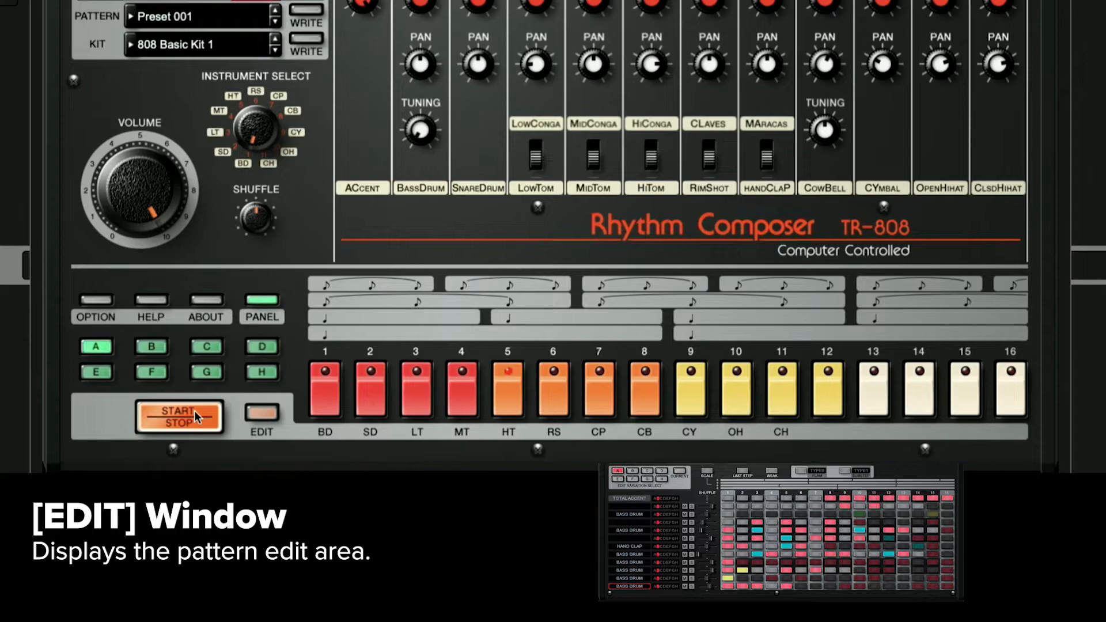
Step: Open the pattern edit area below the drum machine and stop playback
{"action": "left_click", "coordinate": [254, 410]}
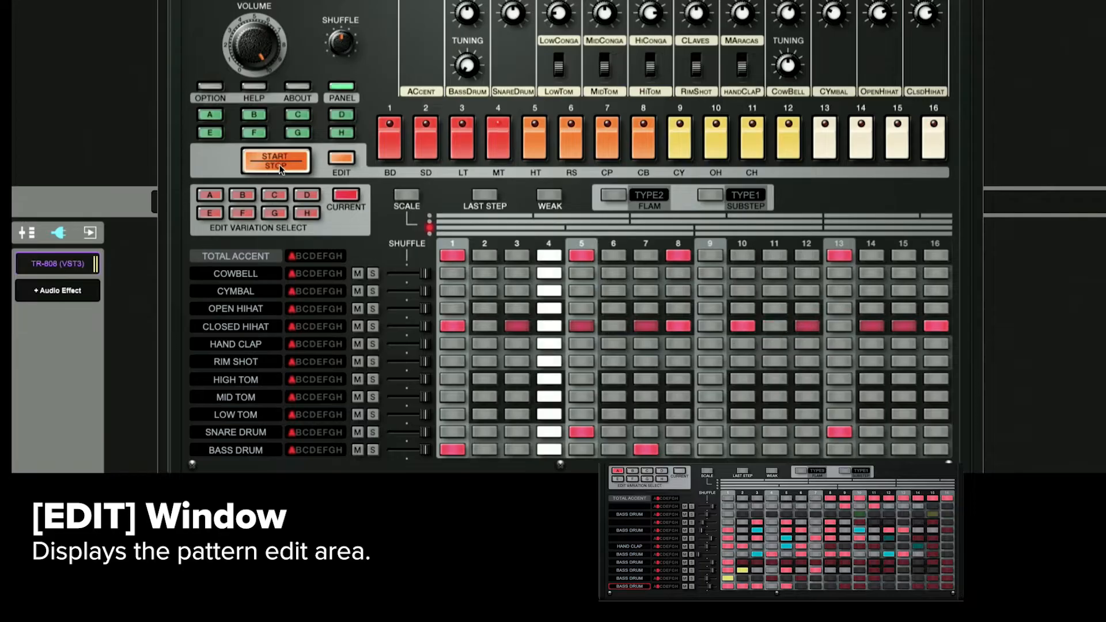
{"action": "left_click", "coordinate": [265, 171]}
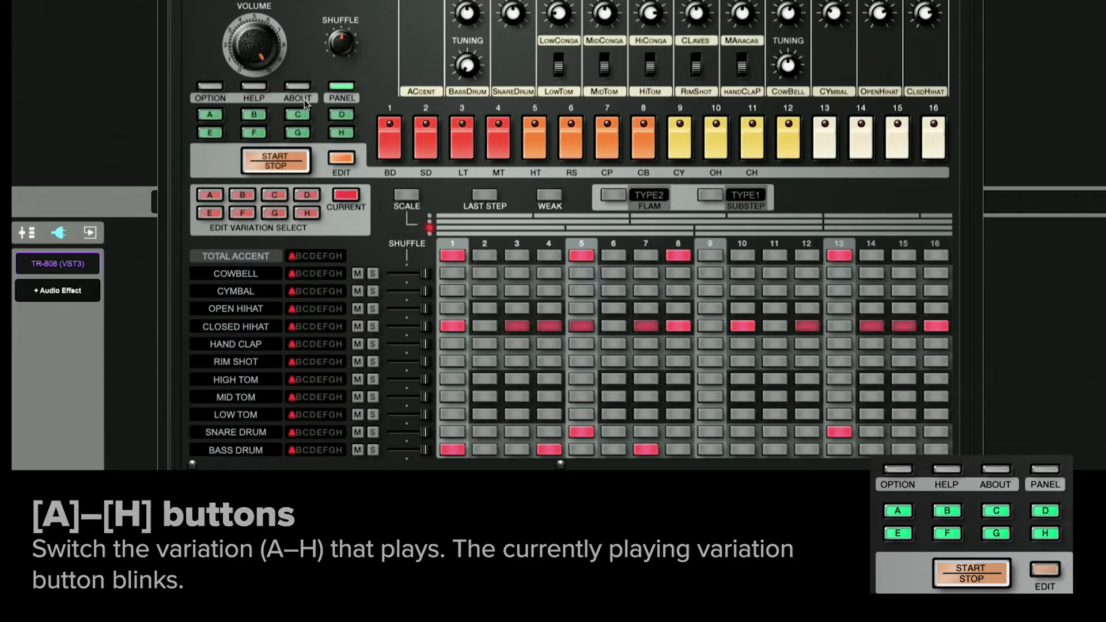
Step: Select variations A, B, D, F and H of Preset 001 together for chained playback and start the pattern
{"action": "left_click", "coordinate": [342, 113]}
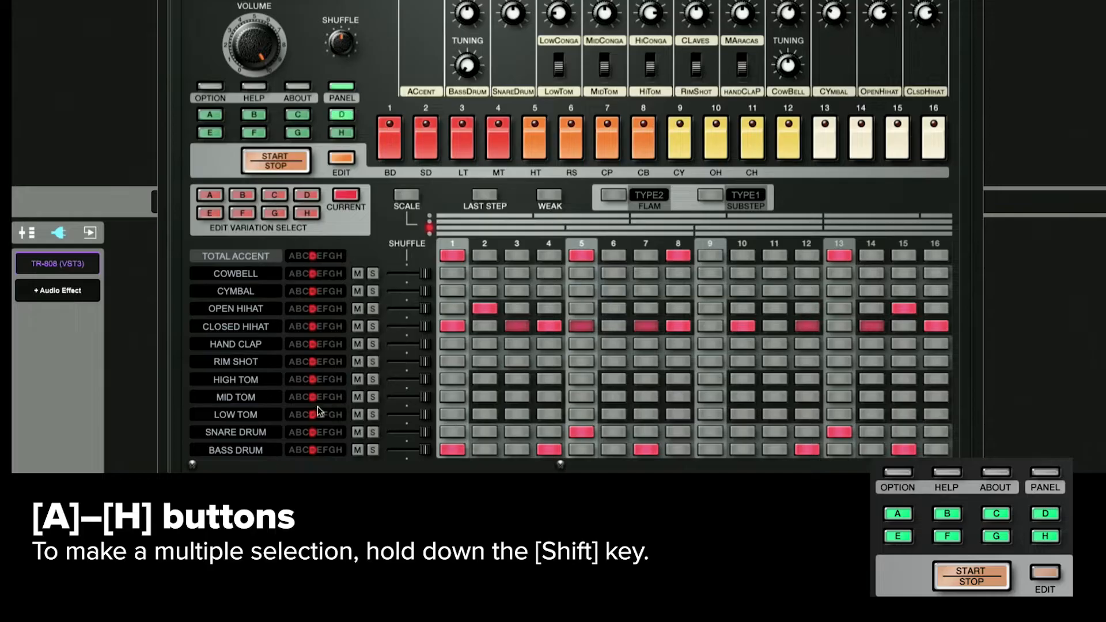
{"action": "left_click", "coordinate": [209, 115]}
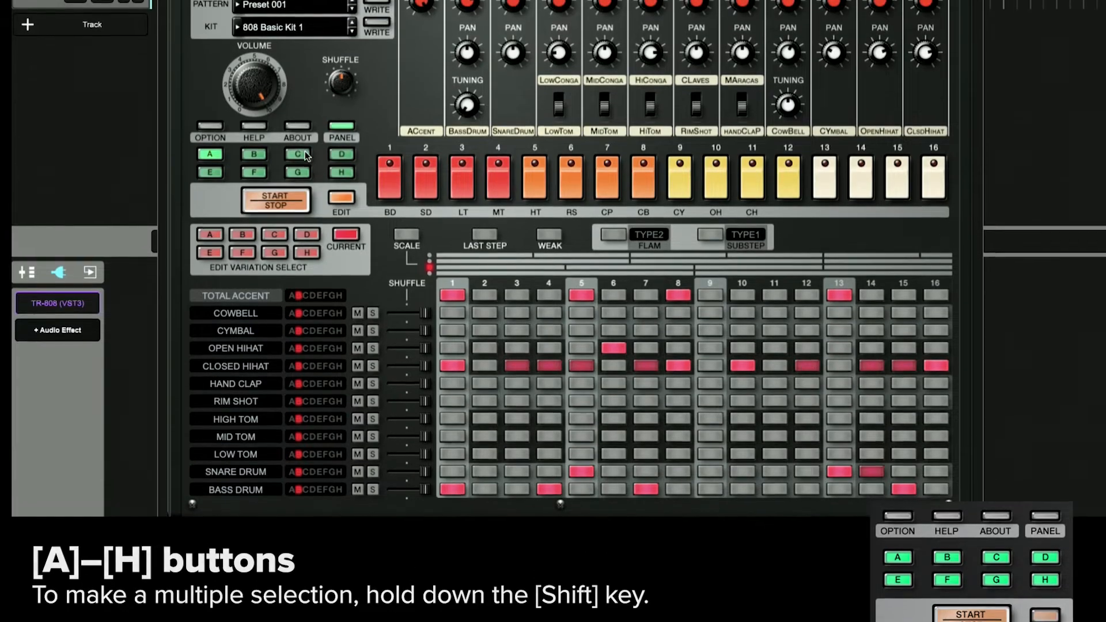
{"action": "left_click", "coordinate": [301, 121], "text": "shift"}
{"action": "left_click", "coordinate": [341, 122], "text": "shift"}
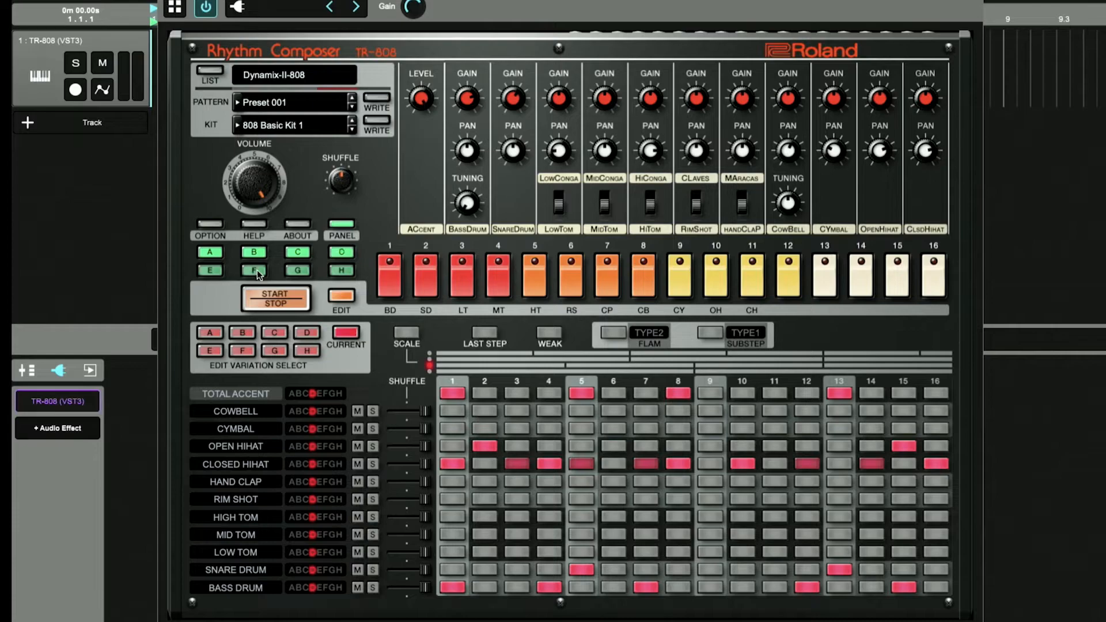
{"action": "left_click", "coordinate": [257, 269], "text": "shift"}
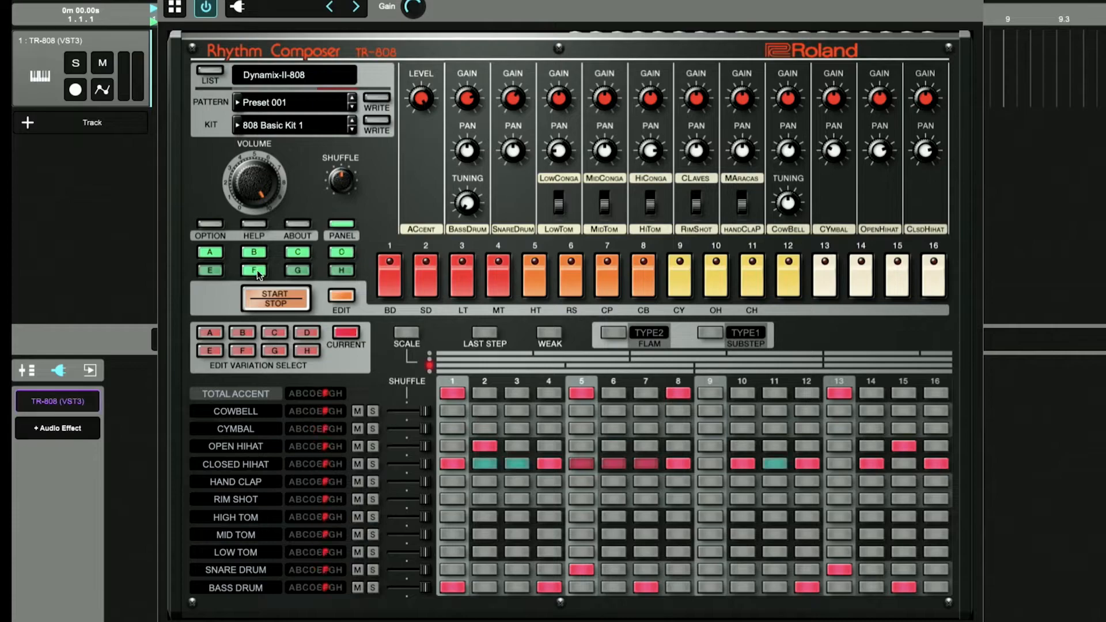
{"action": "left_click", "coordinate": [342, 269], "text": "shift"}
{"action": "left_click", "coordinate": [296, 254], "text": "shift"}
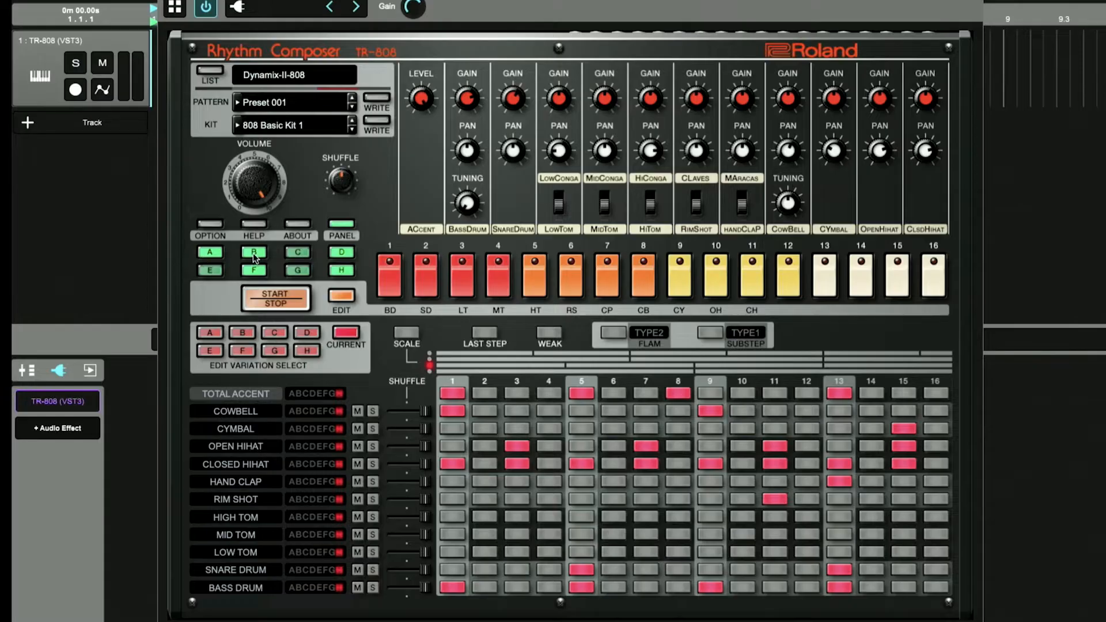
{"action": "left_click", "coordinate": [274, 302]}
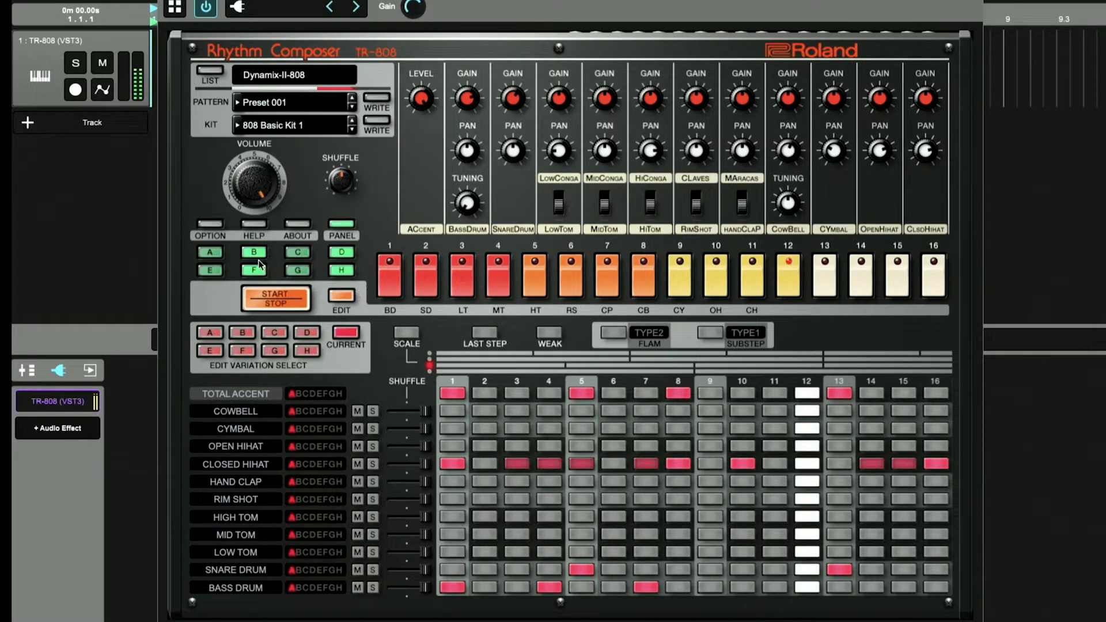
Step: Follow the chained playback through variations D, F and H in the step grid
{"action": "left_click", "coordinate": [344, 255]}
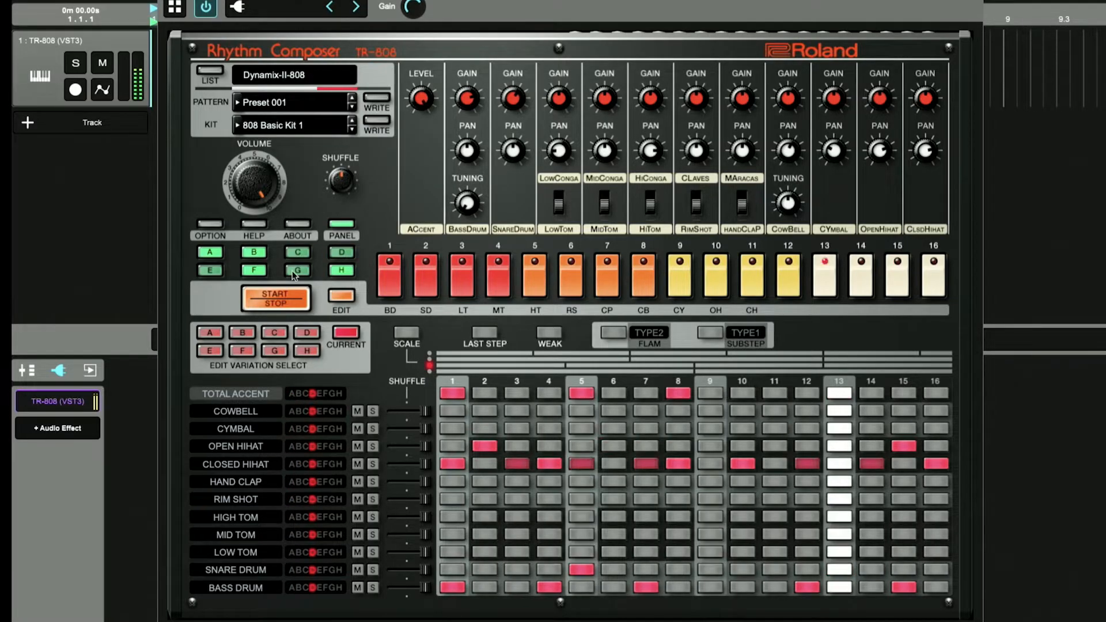
{"action": "left_click", "coordinate": [259, 274]}
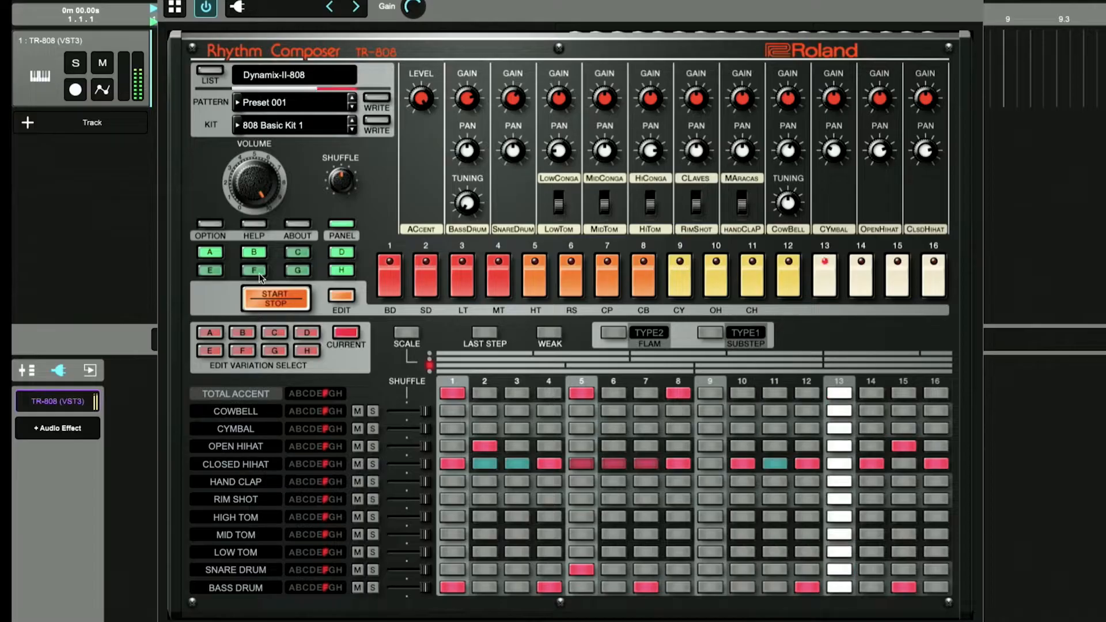
{"action": "left_click", "coordinate": [343, 271]}
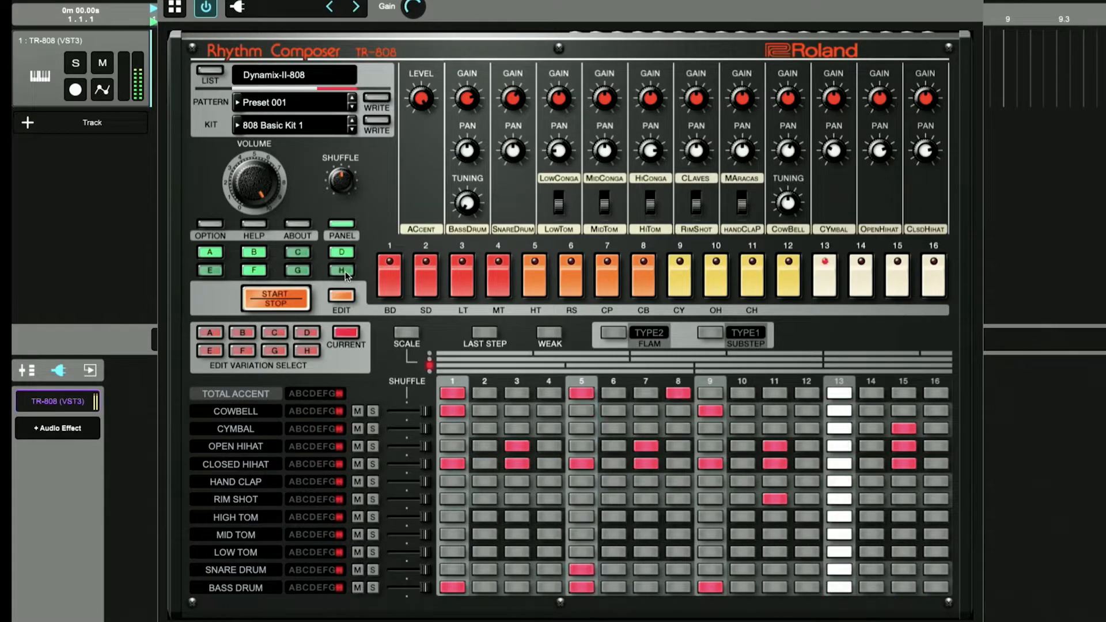
Step: Limit the chained playback to variations A and B, and set variation A for editing
{"action": "left_click", "coordinate": [208, 255]}
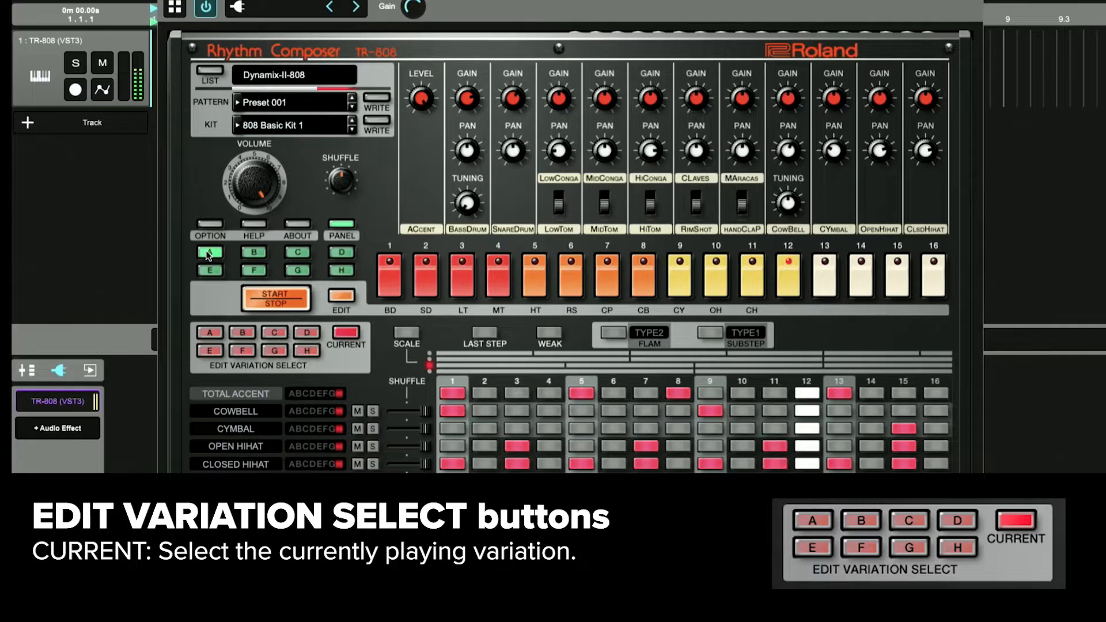
{"action": "left_click", "coordinate": [252, 254]}
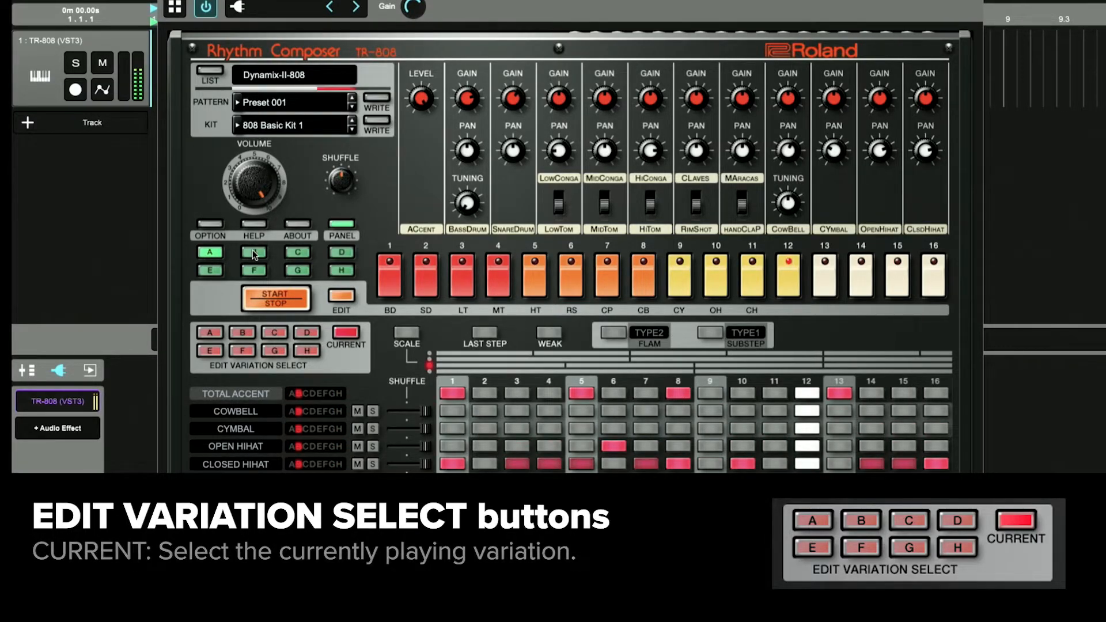
{"action": "left_click", "coordinate": [207, 334]}
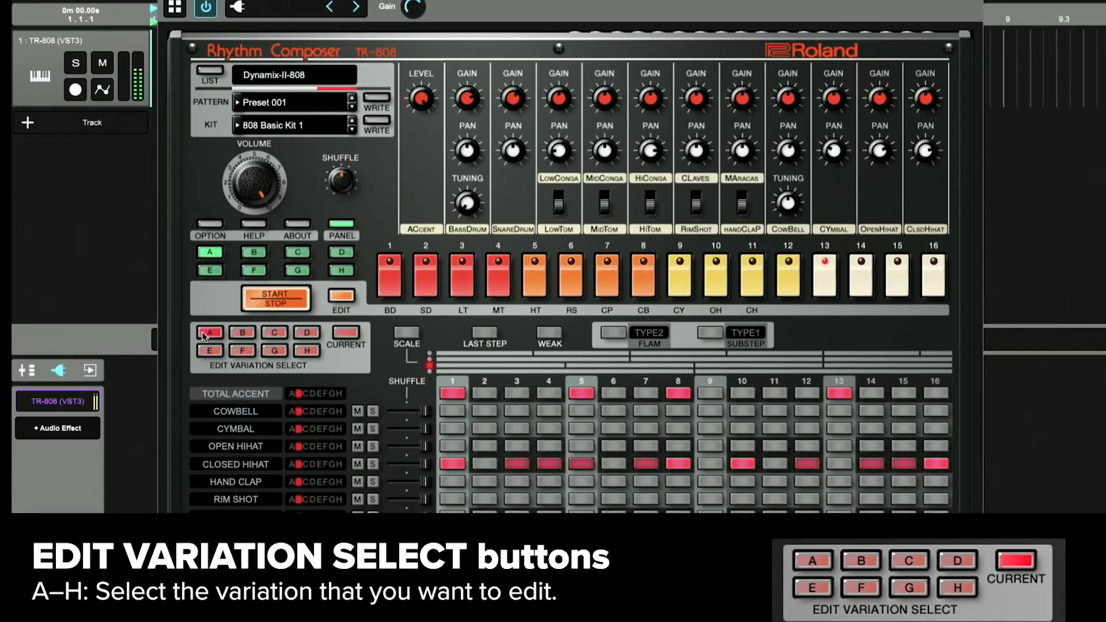
{"action": "left_click", "coordinate": [254, 255]}
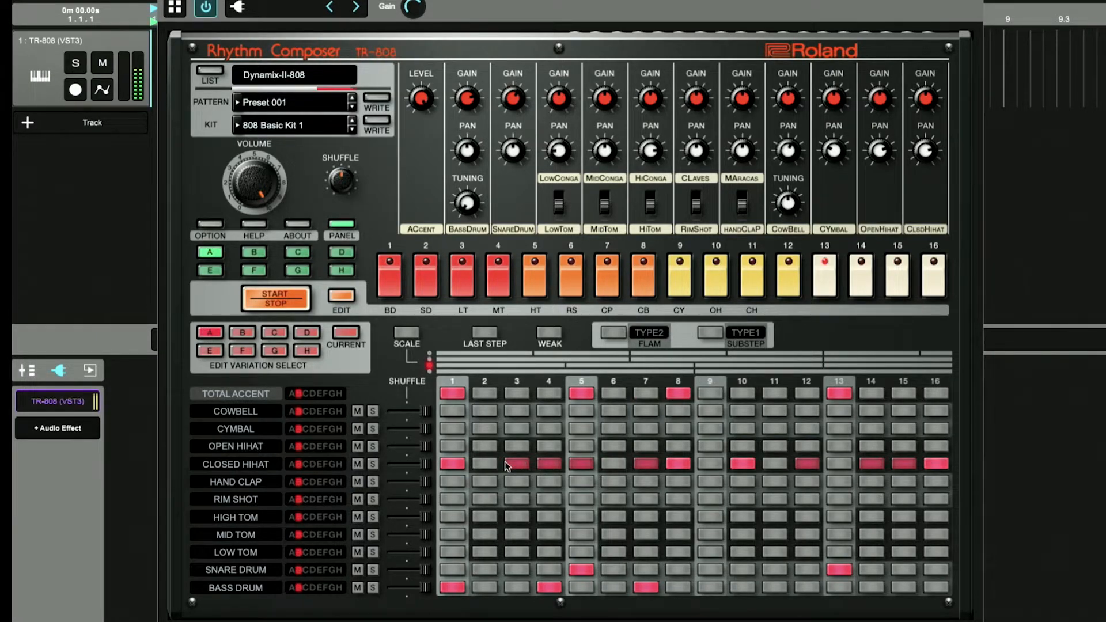
Step: Fill all 16 closed hi-hat steps of variation A with regular beats
{"action": "left_click_drag", "start_coordinate": [480, 466], "coordinate": [942, 462]}
{"action": "left_click", "coordinate": [941, 463]}
{"action": "left_click", "coordinate": [678, 463]}
{"action": "left_click", "coordinate": [940, 463]}
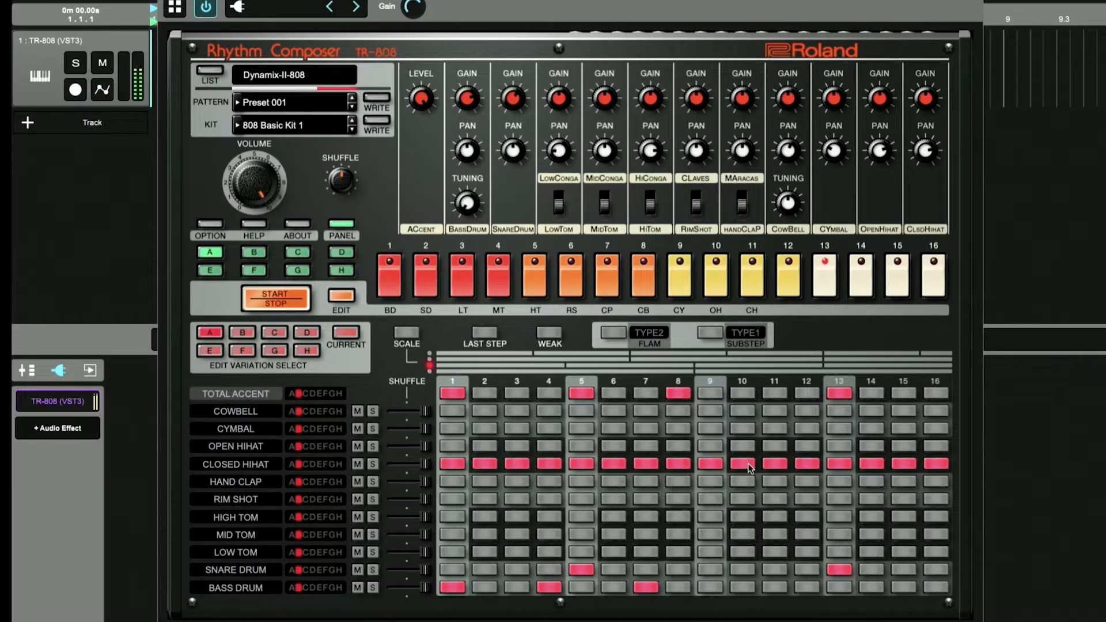
Step: Remove the bass drum hits on steps 4 and 7 of variation A and add one on step 9
{"action": "left_click", "coordinate": [549, 587]}
{"action": "left_click", "coordinate": [646, 588]}
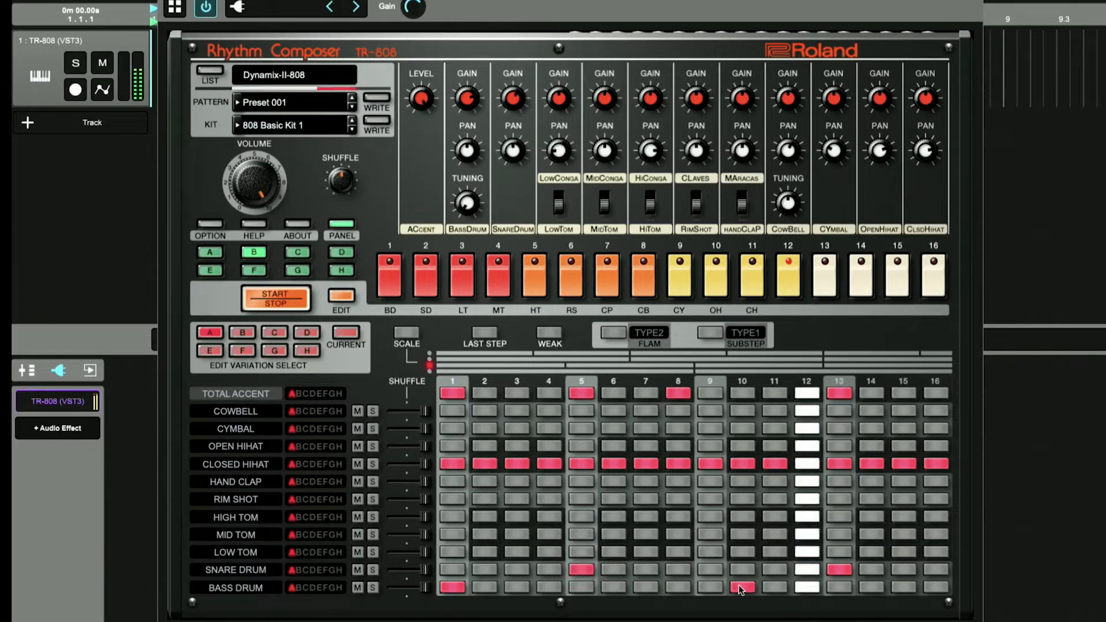
{"action": "left_click", "coordinate": [711, 586]}
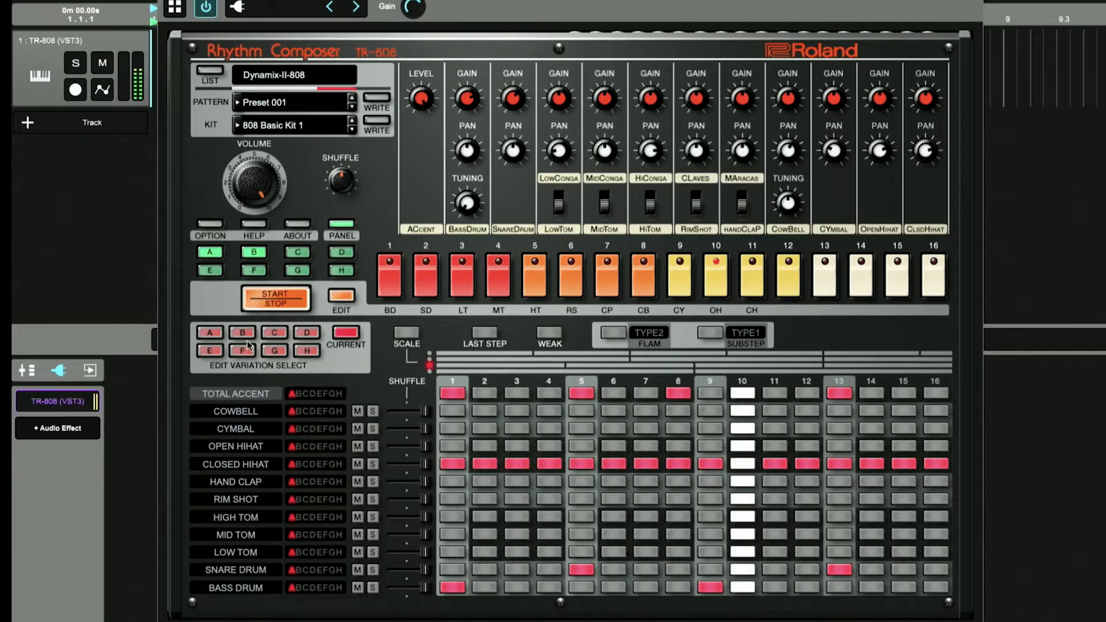
Step: Stop playback and select only variation B, with editing following the current variation
{"action": "left_click", "coordinate": [282, 294]}
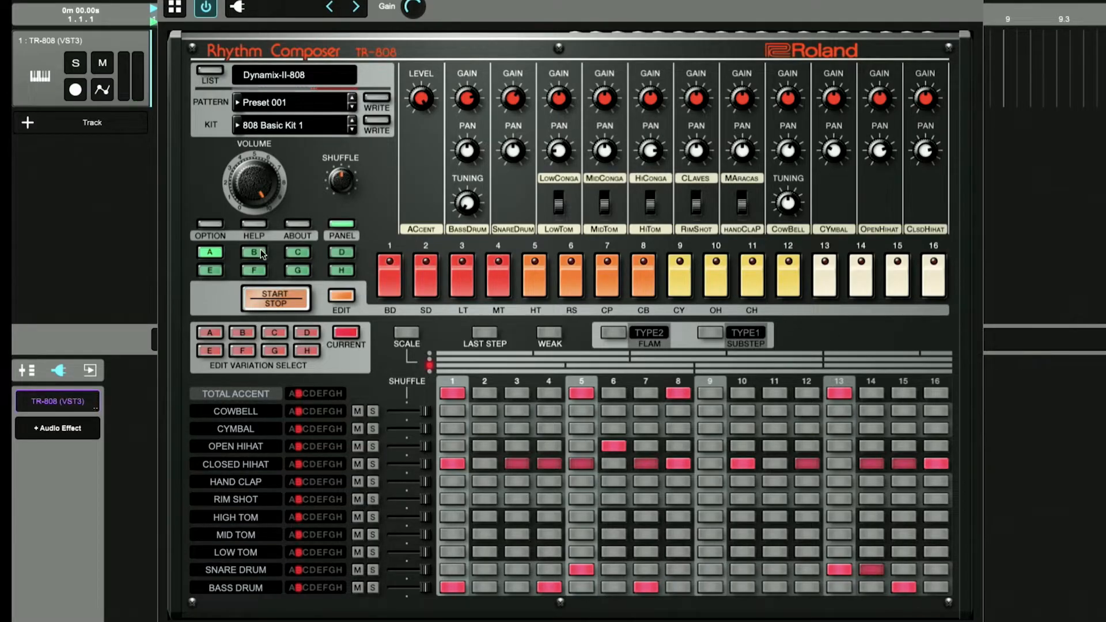
{"action": "left_click", "coordinate": [238, 335]}
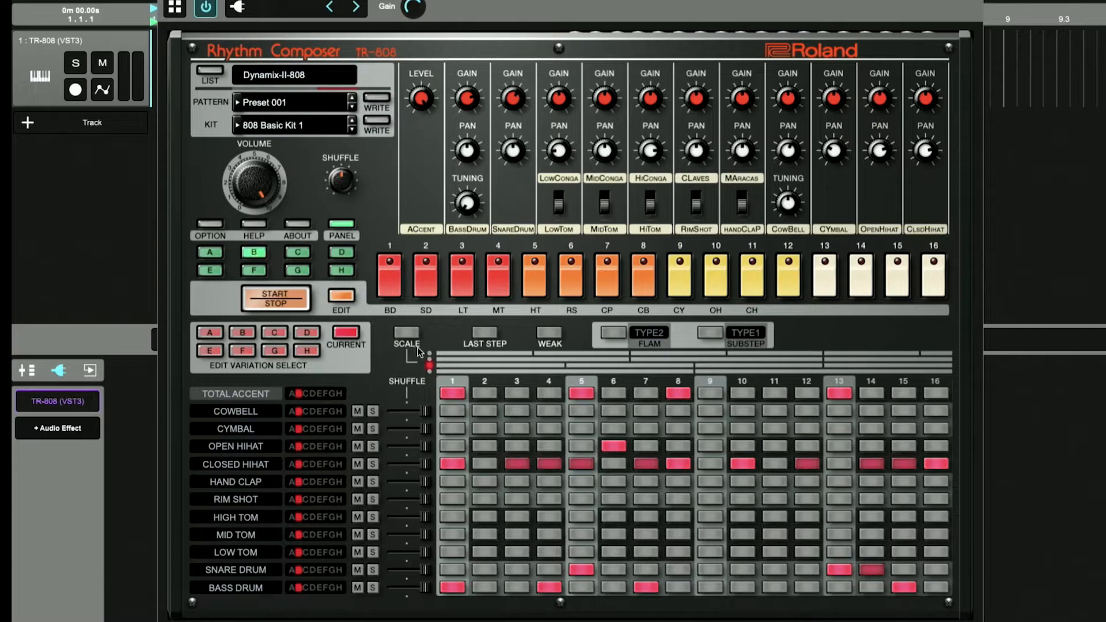
Step: Cycle the pattern scale through its settings during playback, back to the scale with four steps per quarter note
{"action": "left_click", "coordinate": [406, 334]}
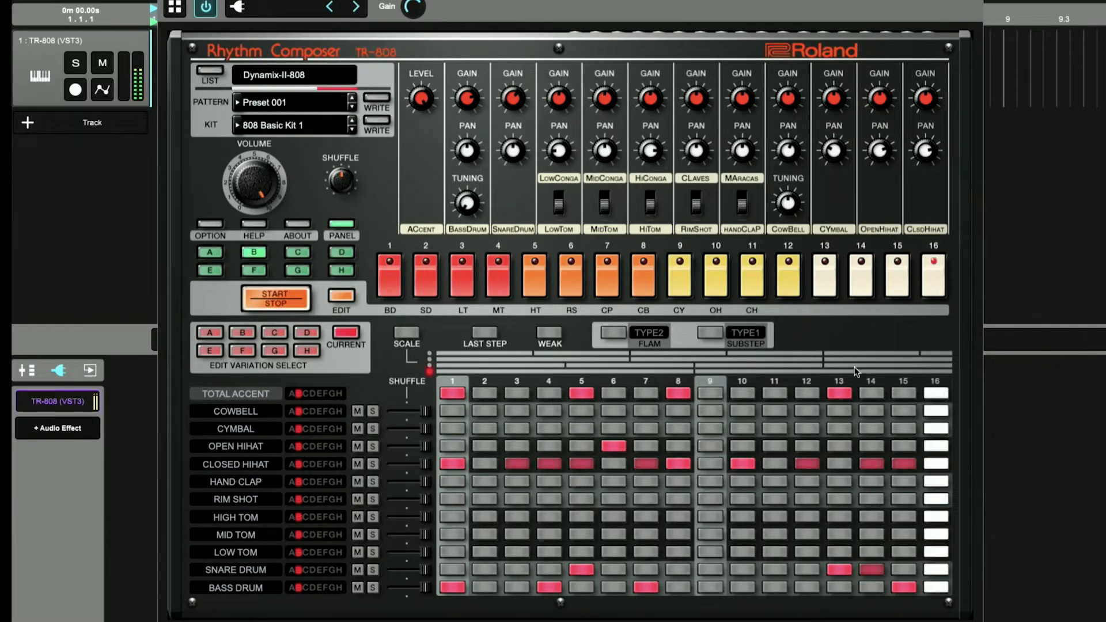
{"action": "left_click", "coordinate": [399, 331]}
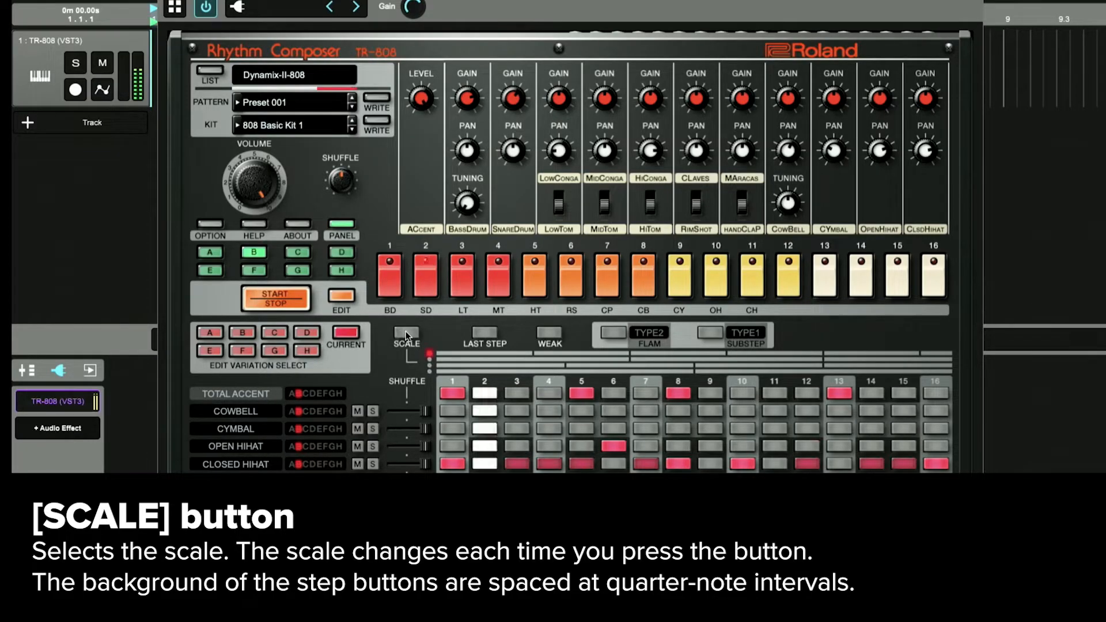
{"action": "left_click", "coordinate": [406, 334]}
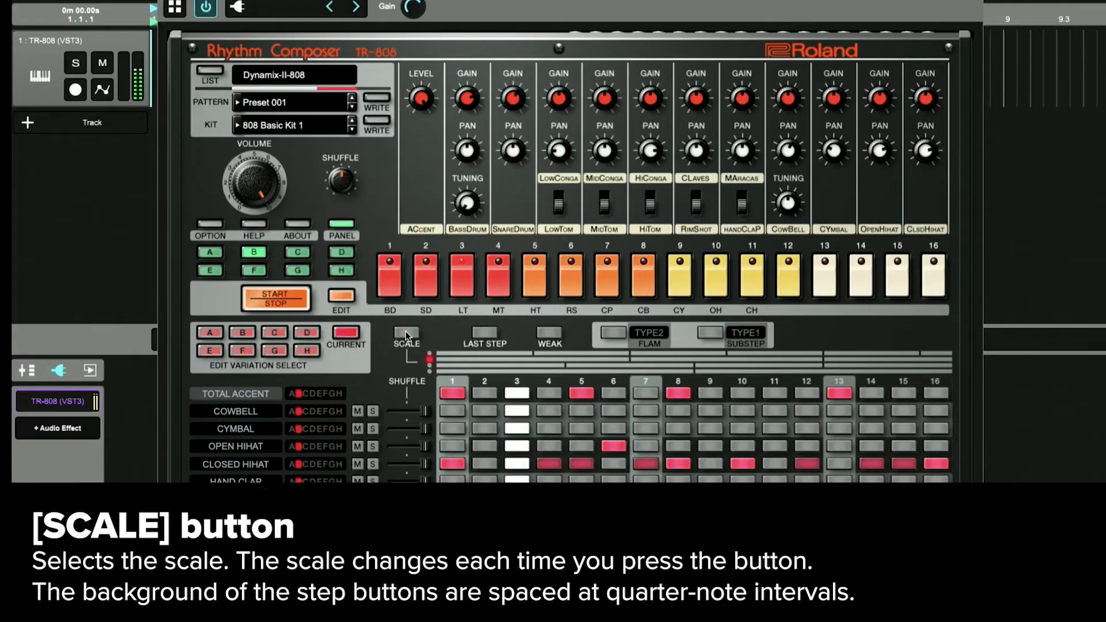
{"action": "left_click", "coordinate": [406, 332]}
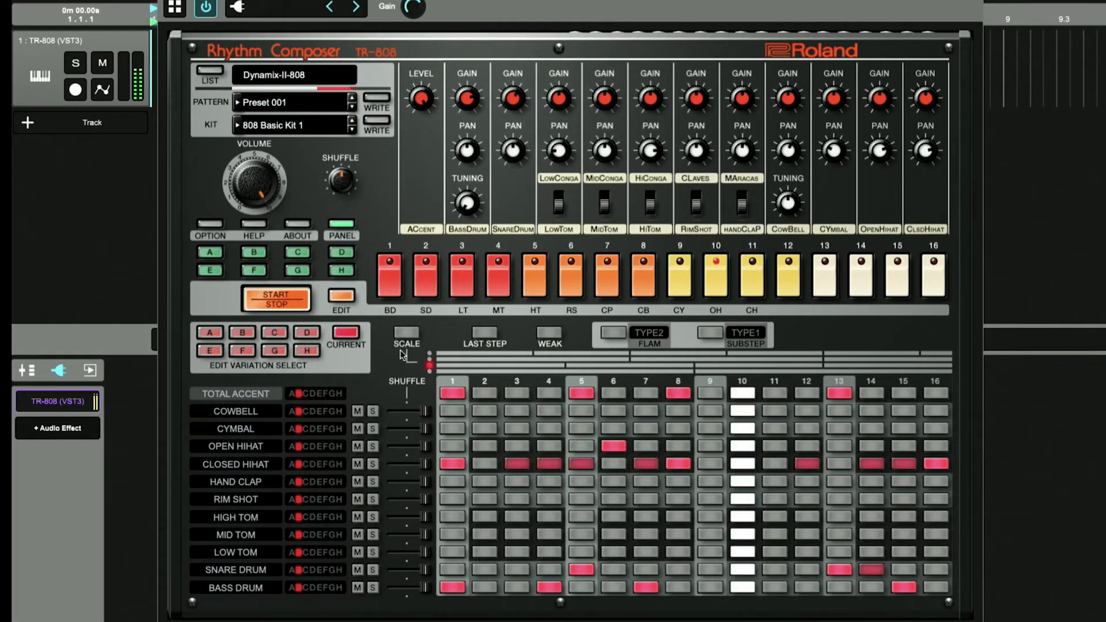
Step: Restart the pattern and try the solo and mute switches on the closed hi-hat track, leaving it unmuted
{"action": "key", "text": "space"}
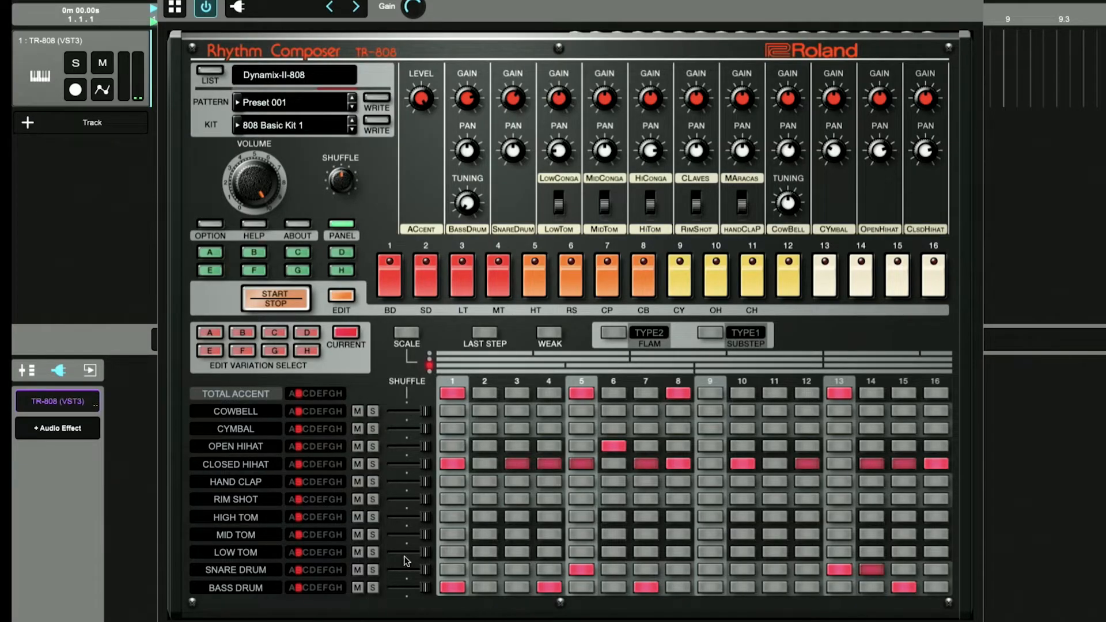
{"action": "key", "text": "space"}
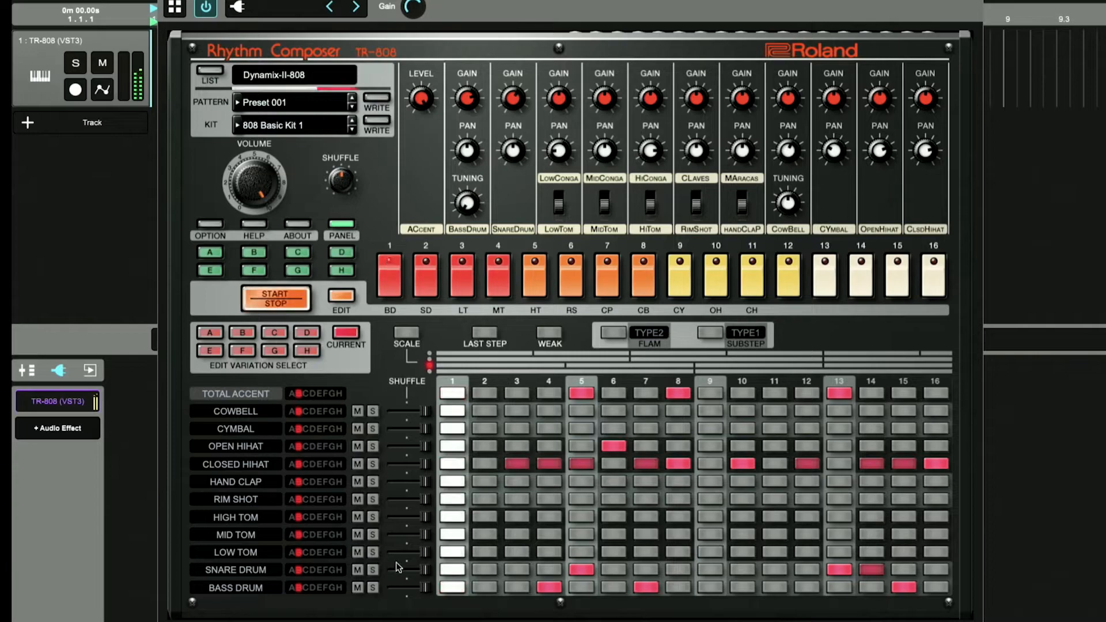
{"action": "left_click", "coordinate": [373, 464]}
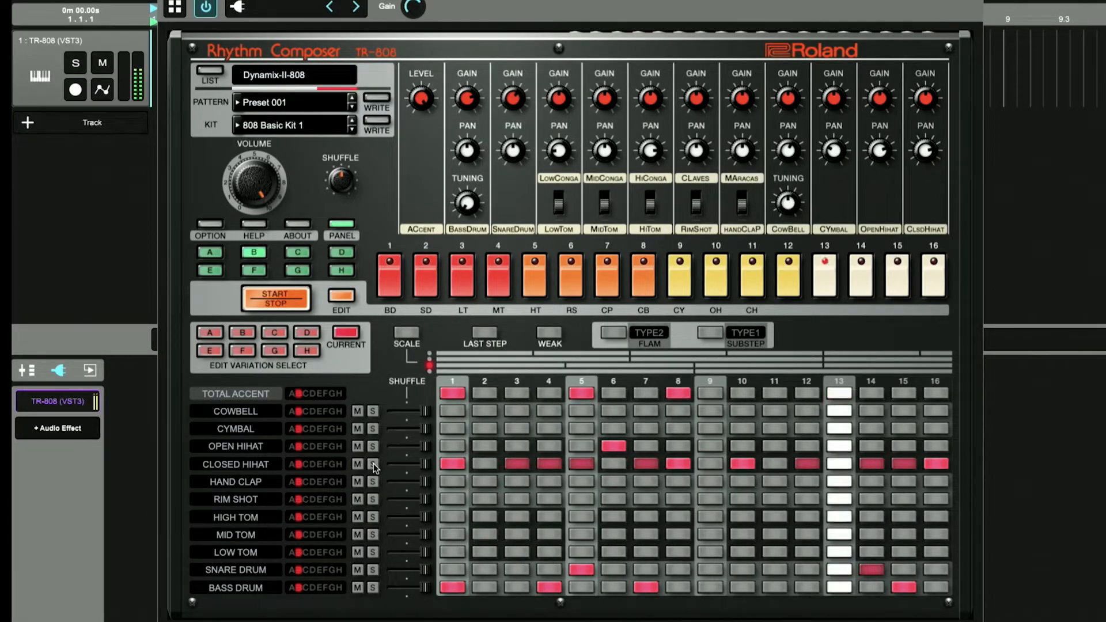
{"action": "left_click", "coordinate": [357, 464]}
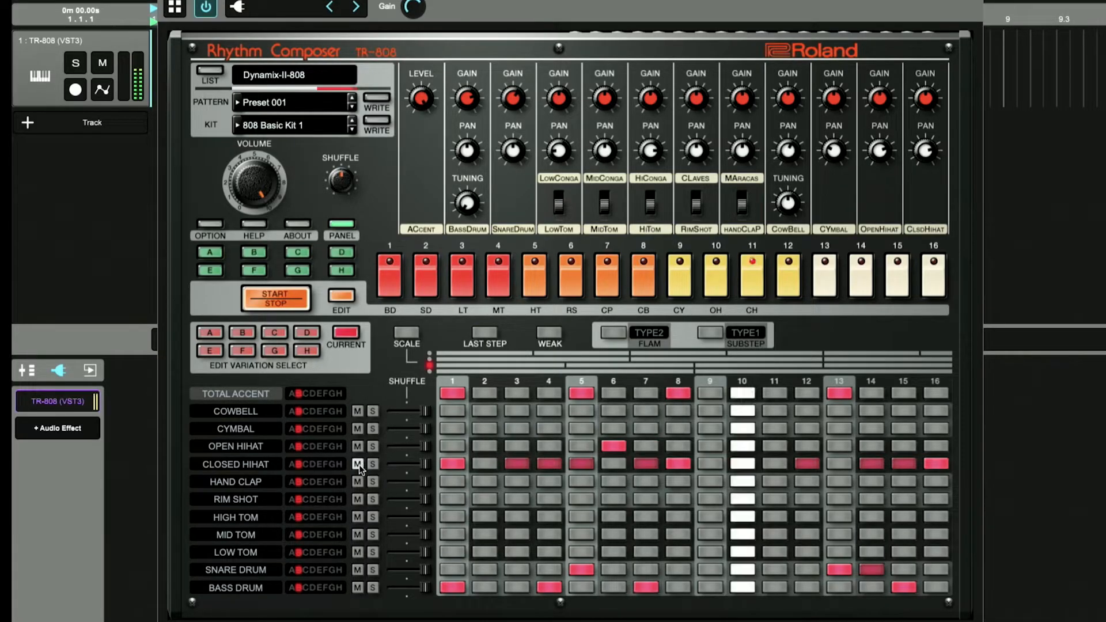
{"action": "left_click", "coordinate": [358, 464]}
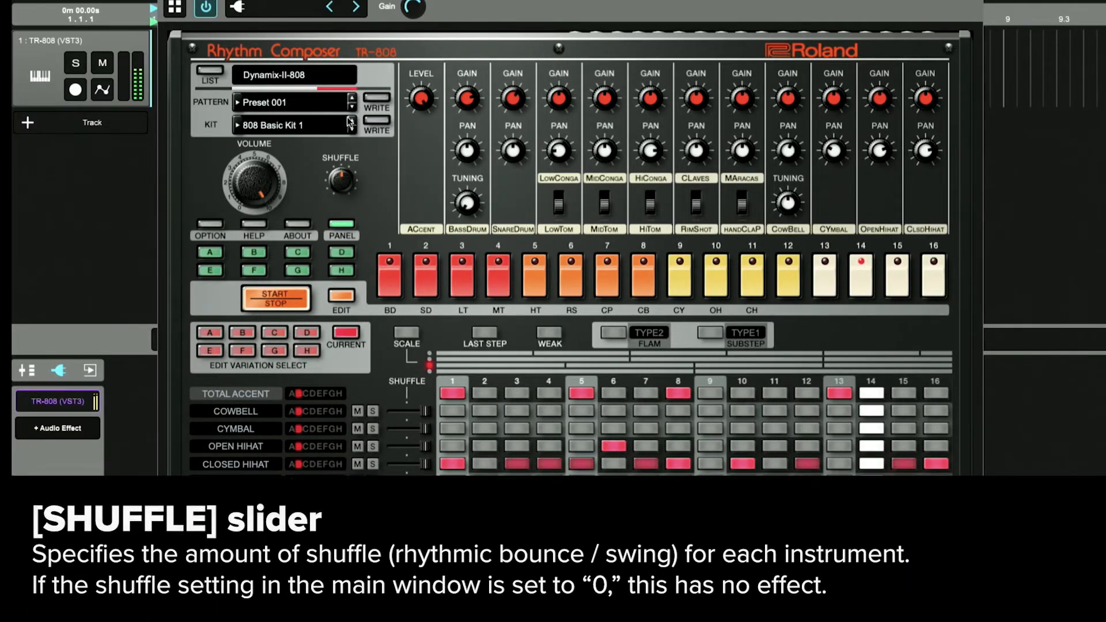
Step: Try a raised main shuffle with the snare and bass drum shuffle sliders centred, reset the main shuffle and stop playback
{"action": "left_click_drag", "start_coordinate": [344, 183], "coordinate": [344, 125]}
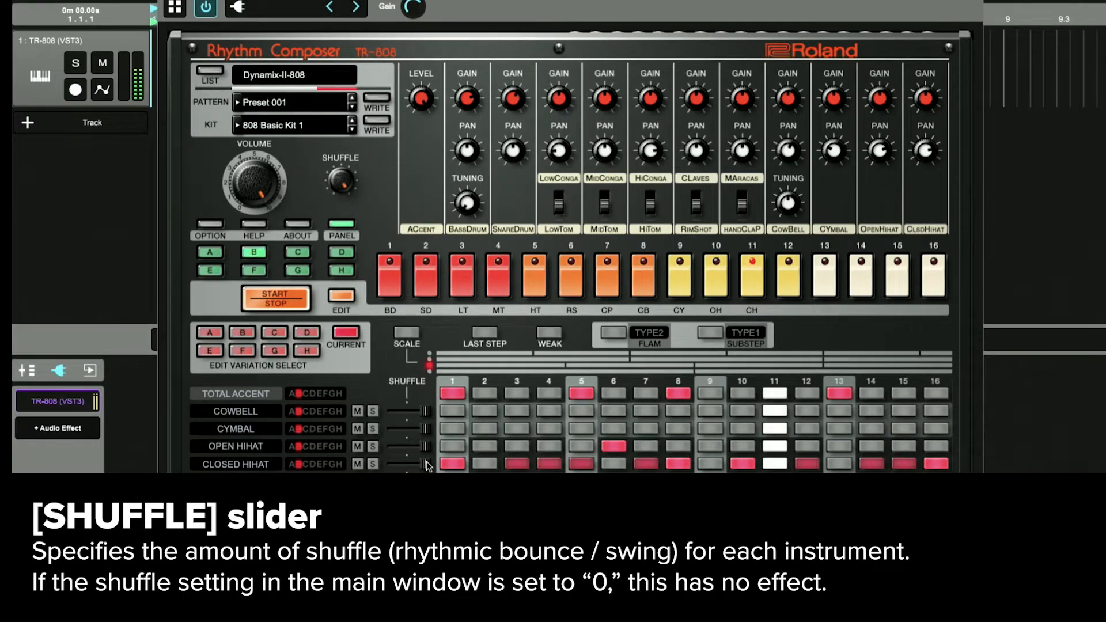
{"action": "left_click_drag", "start_coordinate": [425, 588], "coordinate": [406, 572]}
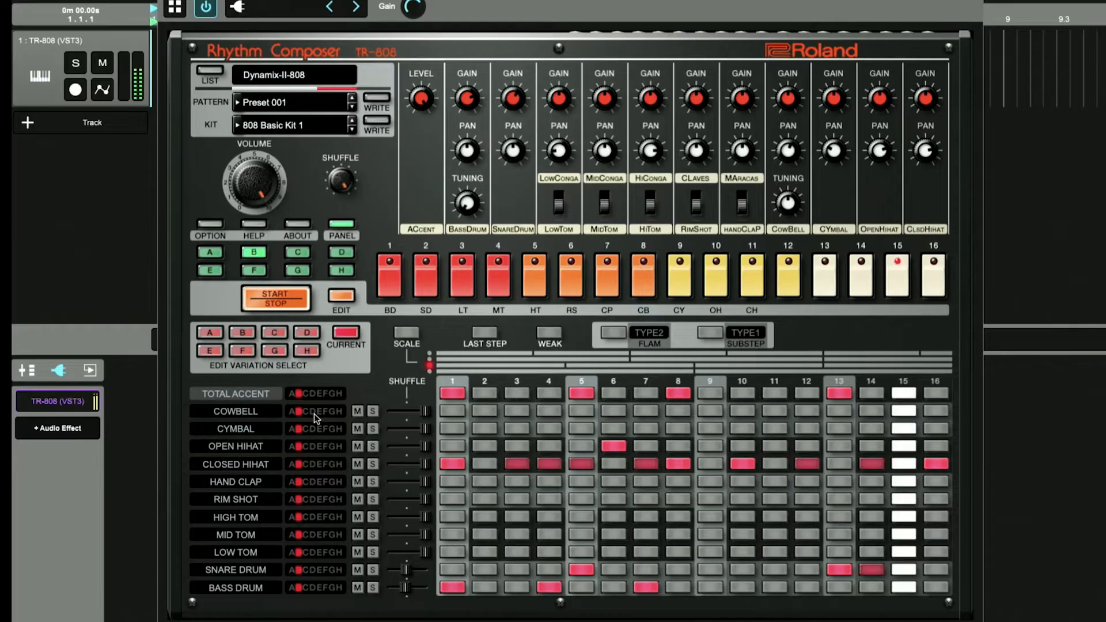
{"action": "left_click_drag", "start_coordinate": [342, 183], "coordinate": [341, 228]}
{"action": "left_click", "coordinate": [279, 304]}
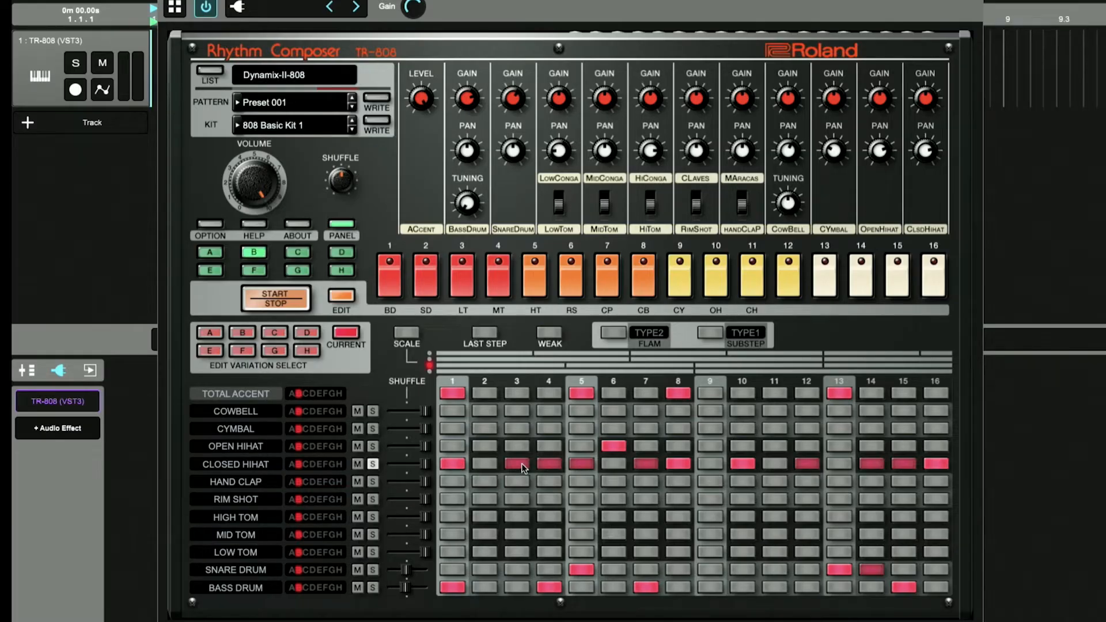
Step: Fill all 16 closed hi-hat steps of variation B with regular full-strength beats and start playback
{"action": "left_click", "coordinate": [545, 334]}
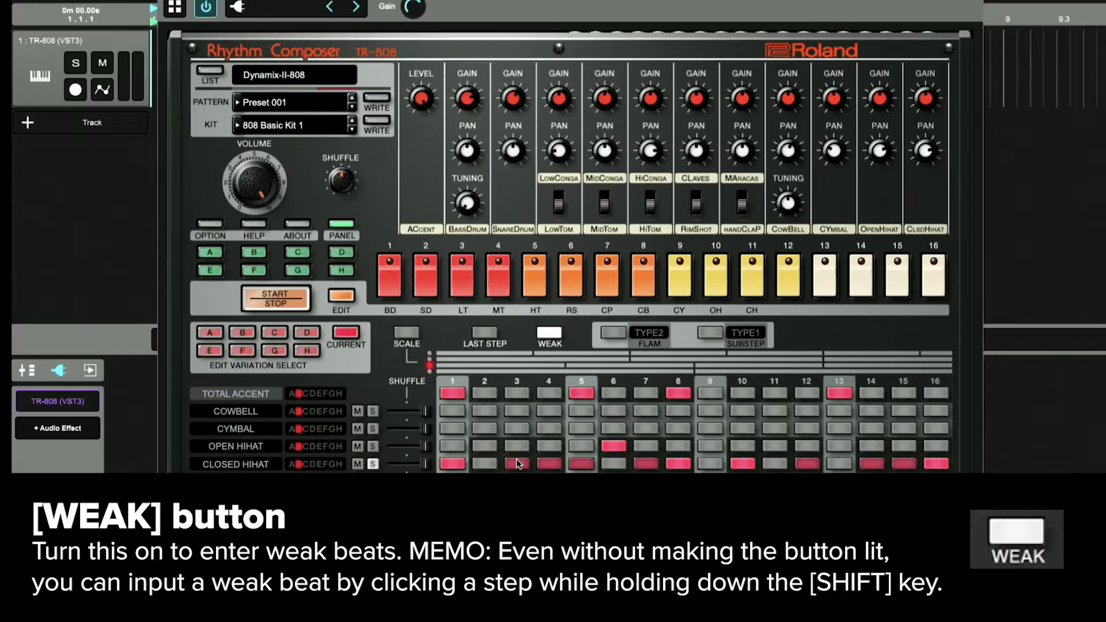
{"action": "left_click", "coordinate": [517, 463]}
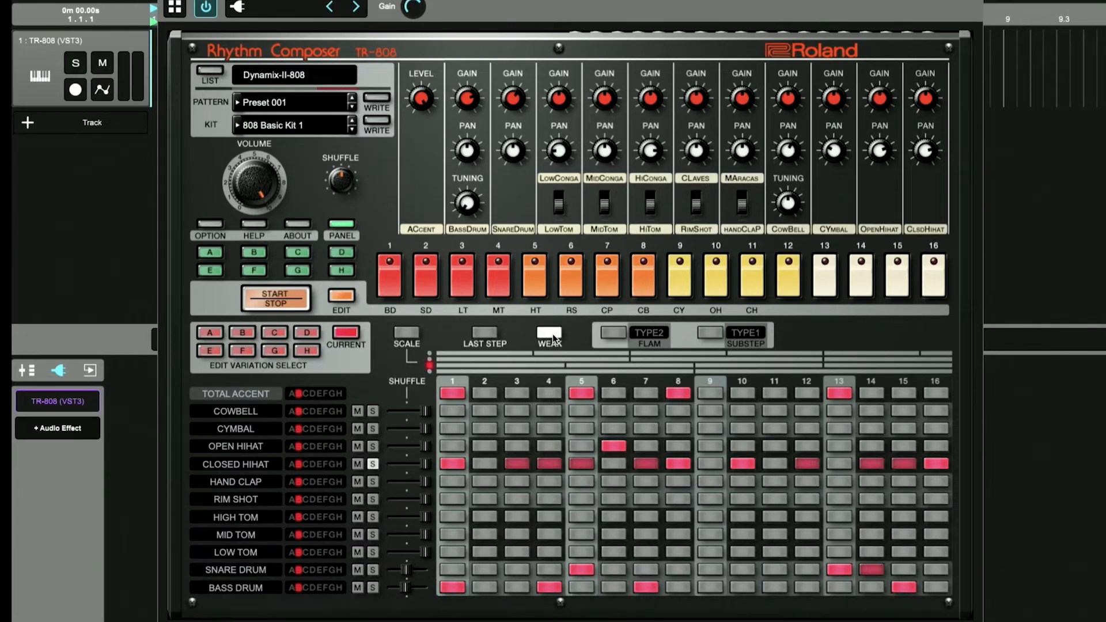
{"action": "left_click_drag", "start_coordinate": [486, 465], "coordinate": [779, 455]}
{"action": "mouse_move", "coordinate": [879, 468]}
{"action": "left_mouse_down"}
{"action": "mouse_move", "coordinate": [913, 465]}
{"action": "mouse_move", "coordinate": [678, 469]}
{"action": "left_mouse_up"}
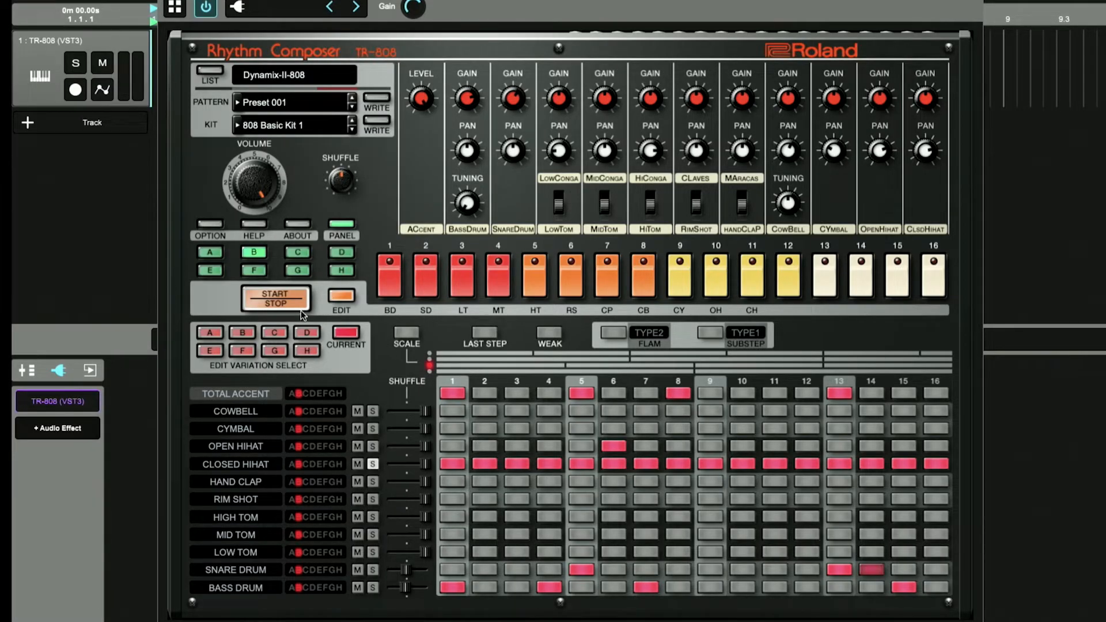
{"action": "left_click", "coordinate": [284, 301]}
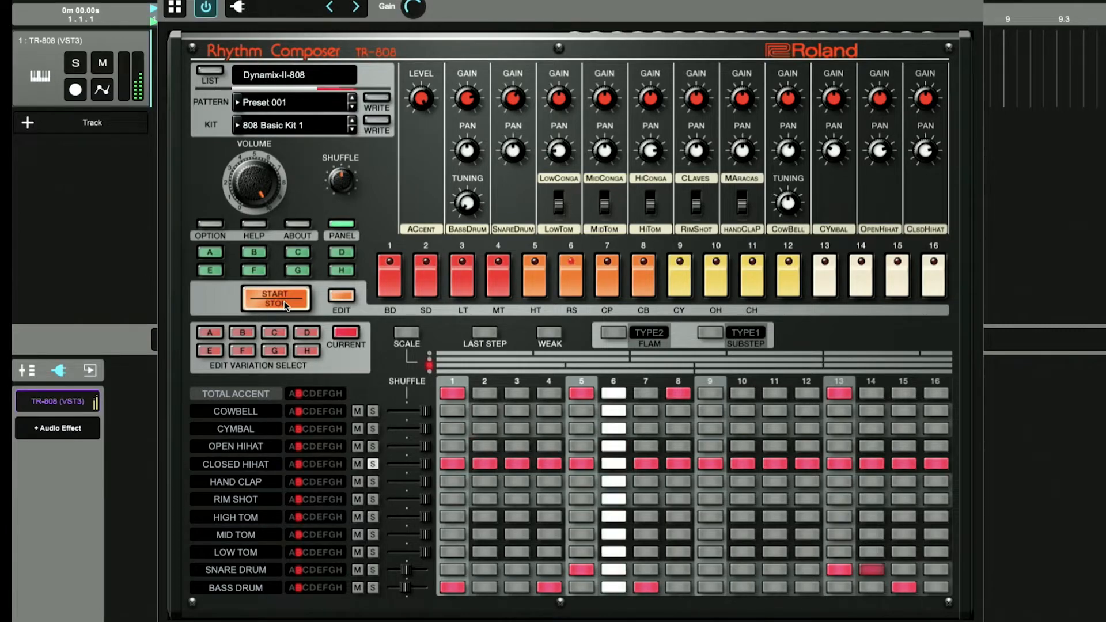
{"action": "left_click", "coordinate": [615, 450]}
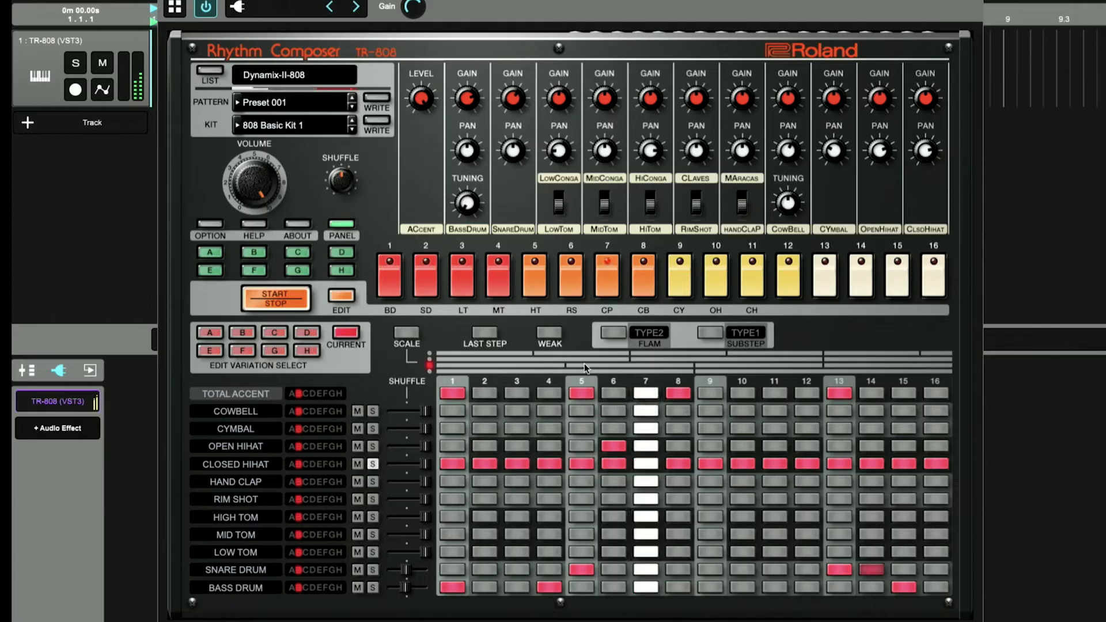
Step: Turn on weak beat entry and make closed hi-hat steps 2, 6, 10, 11, 14 and 15 weak
{"action": "left_click", "coordinate": [547, 332]}
{"action": "left_click", "coordinate": [485, 464]}
{"action": "left_click", "coordinate": [613, 464]}
{"action": "left_click", "coordinate": [742, 464]}
{"action": "left_click", "coordinate": [775, 465]}
{"action": "left_click", "coordinate": [876, 463]}
{"action": "left_click", "coordinate": [900, 463]}
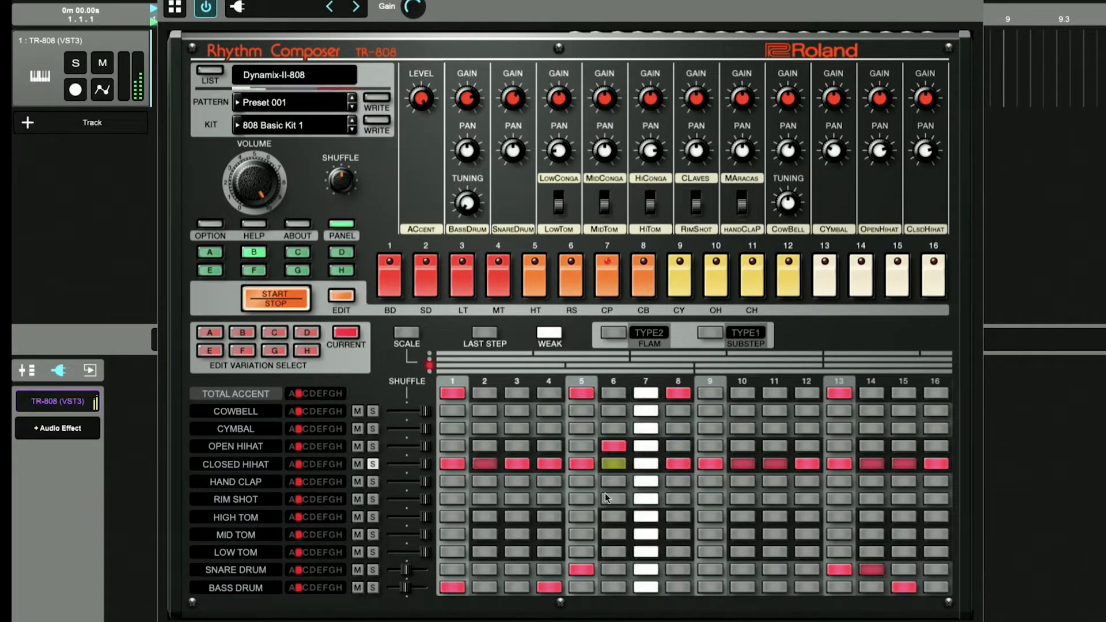
{"action": "left_click", "coordinate": [614, 465]}
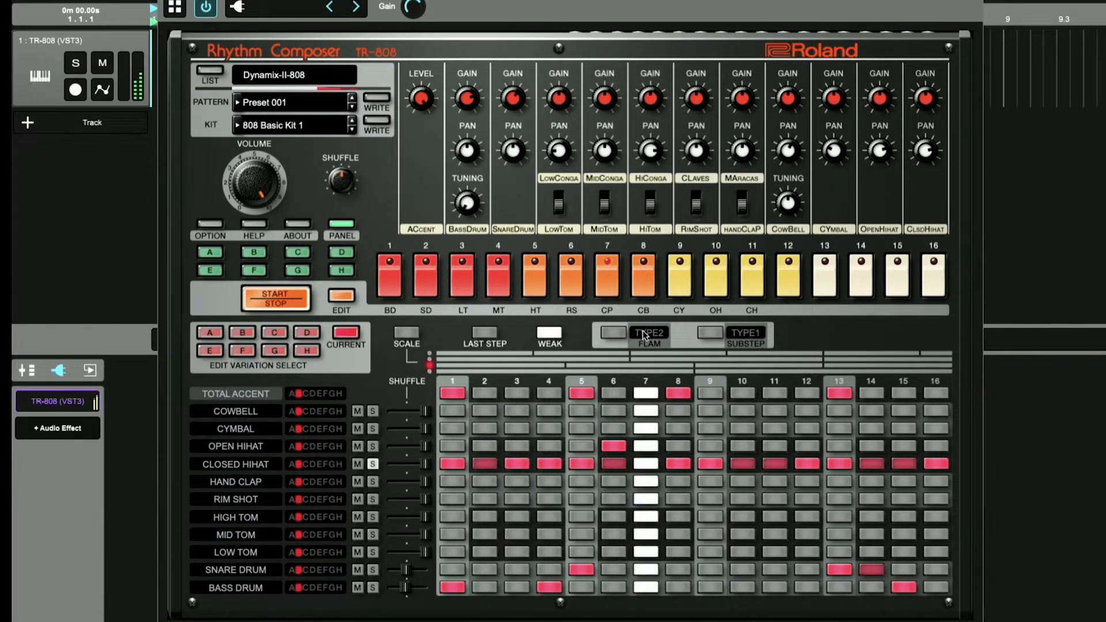
Step: Turn on substep entry with TYPE1, try a substep on closed hi-hat step 4, and clear that step
{"action": "left_click", "coordinate": [747, 334]}
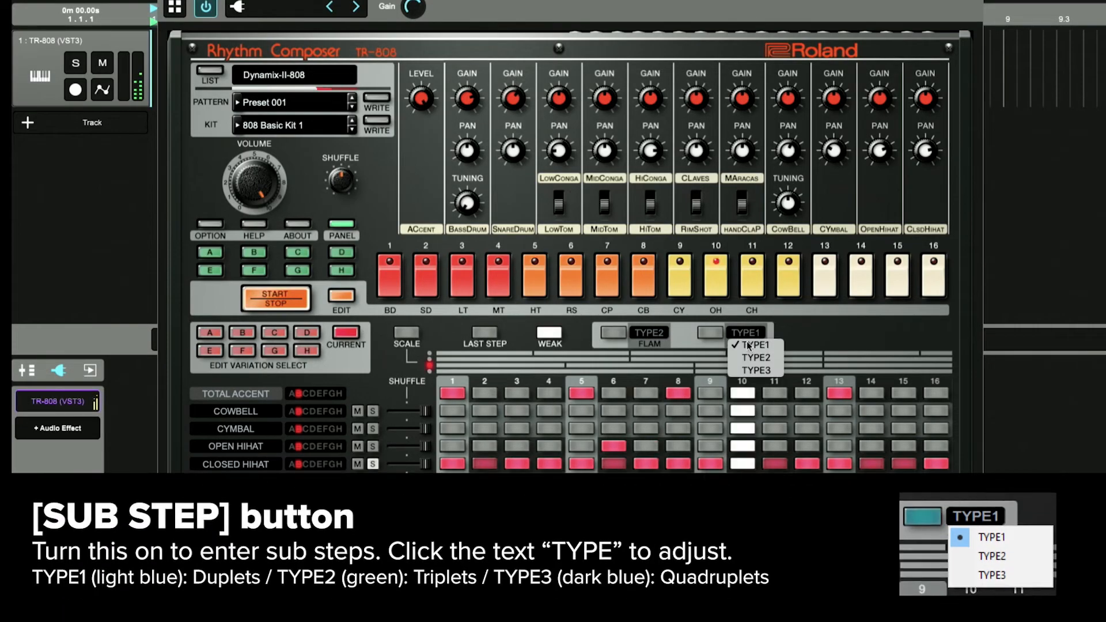
{"action": "left_click", "coordinate": [710, 334]}
{"action": "left_click", "coordinate": [711, 333]}
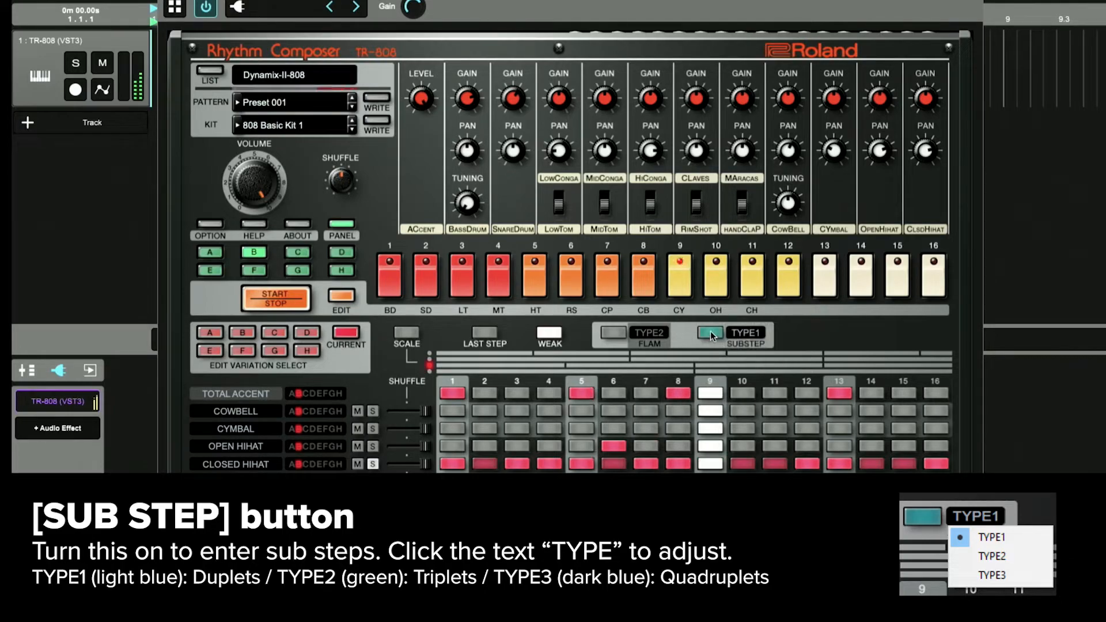
{"action": "left_click", "coordinate": [550, 463]}
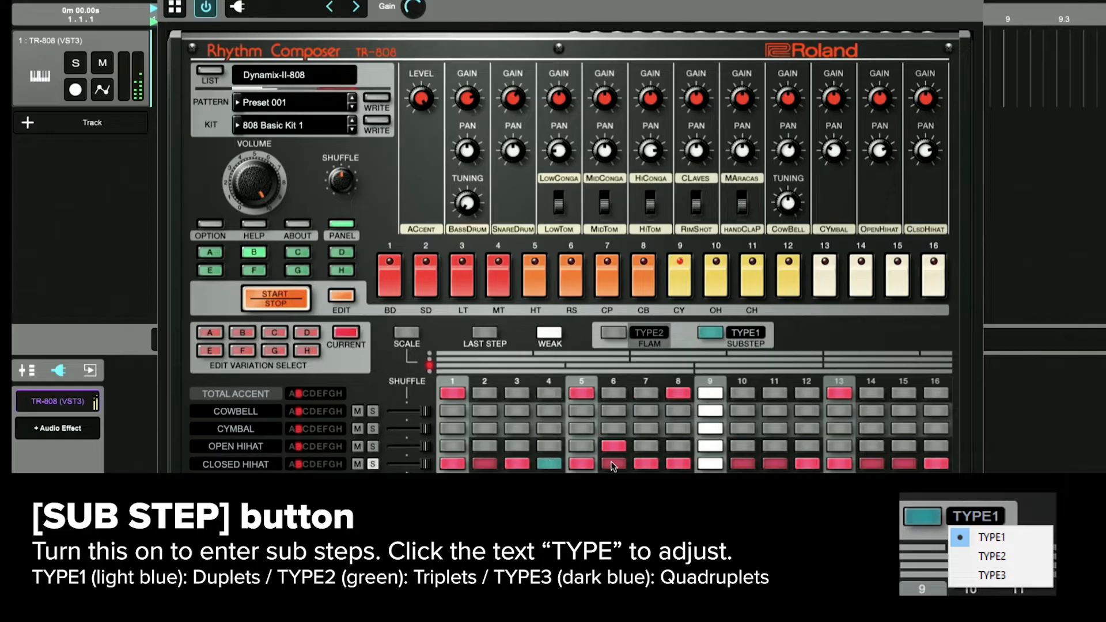
{"action": "left_click", "coordinate": [546, 465]}
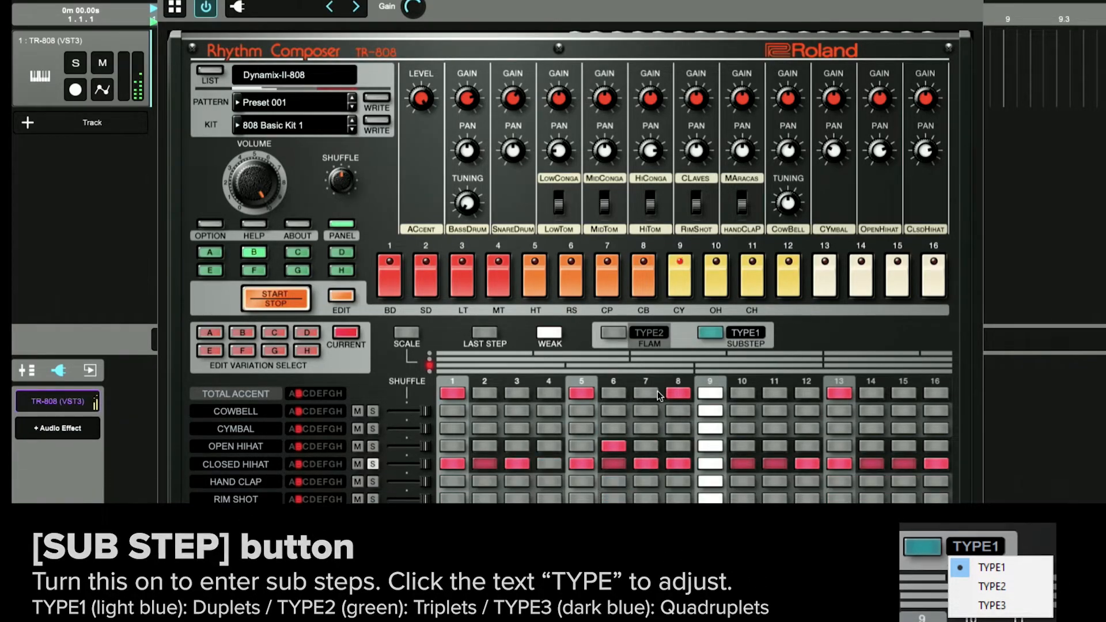
Step: Enter a TYPE1 substep on closed hi-hat step 4 and a TYPE2 substep on closed hi-hat step 12
{"action": "left_click", "coordinate": [548, 463]}
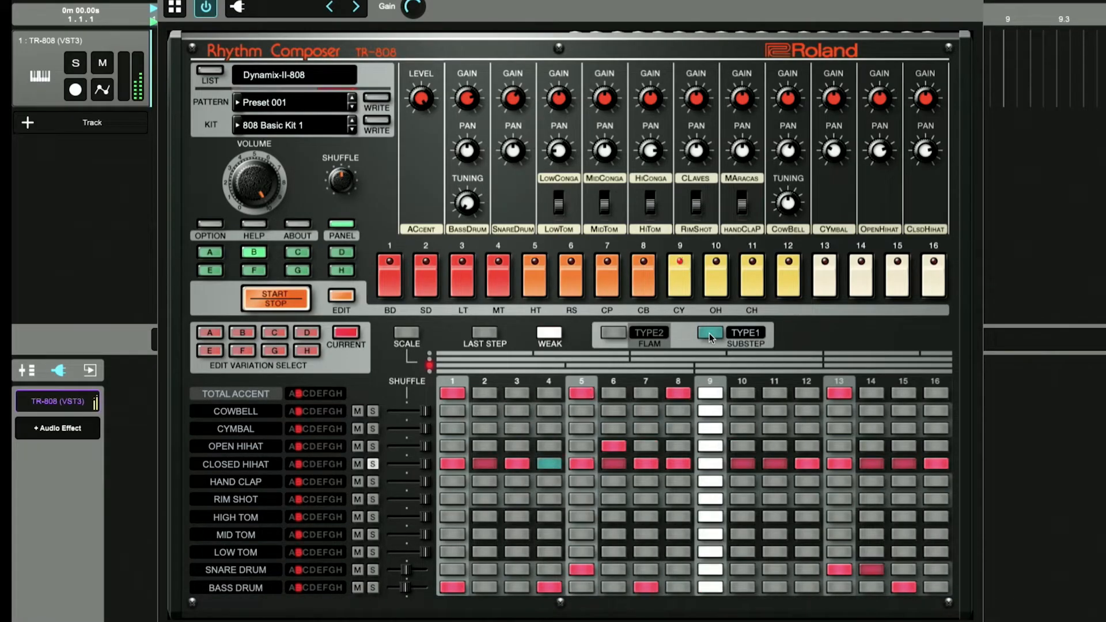
{"action": "left_click", "coordinate": [737, 334]}
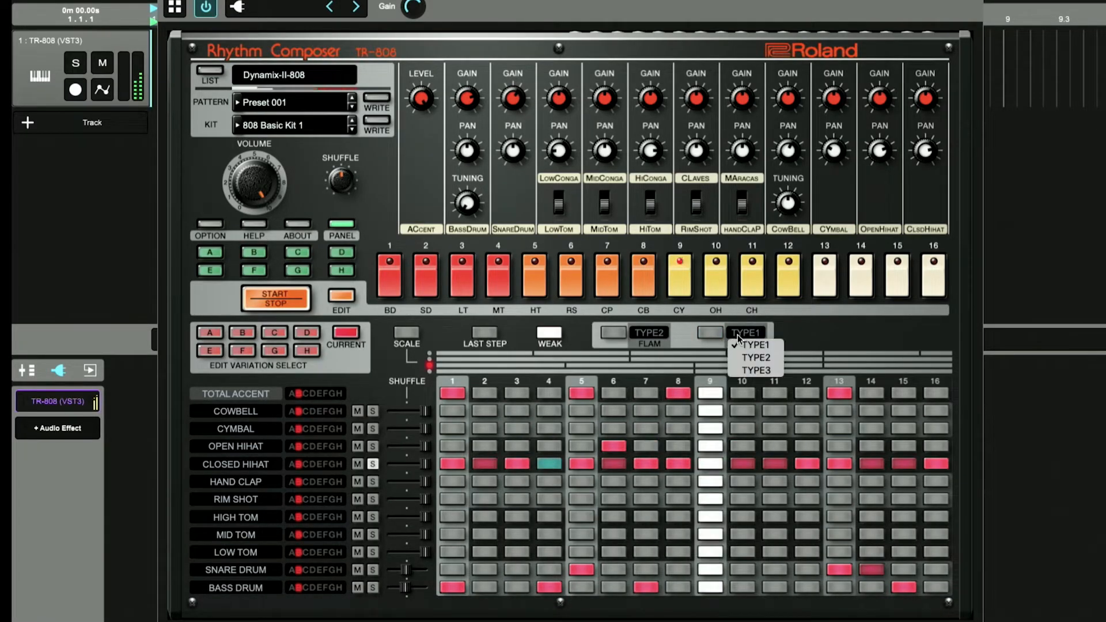
{"action": "left_click", "coordinate": [754, 358]}
{"action": "left_click", "coordinate": [713, 333]}
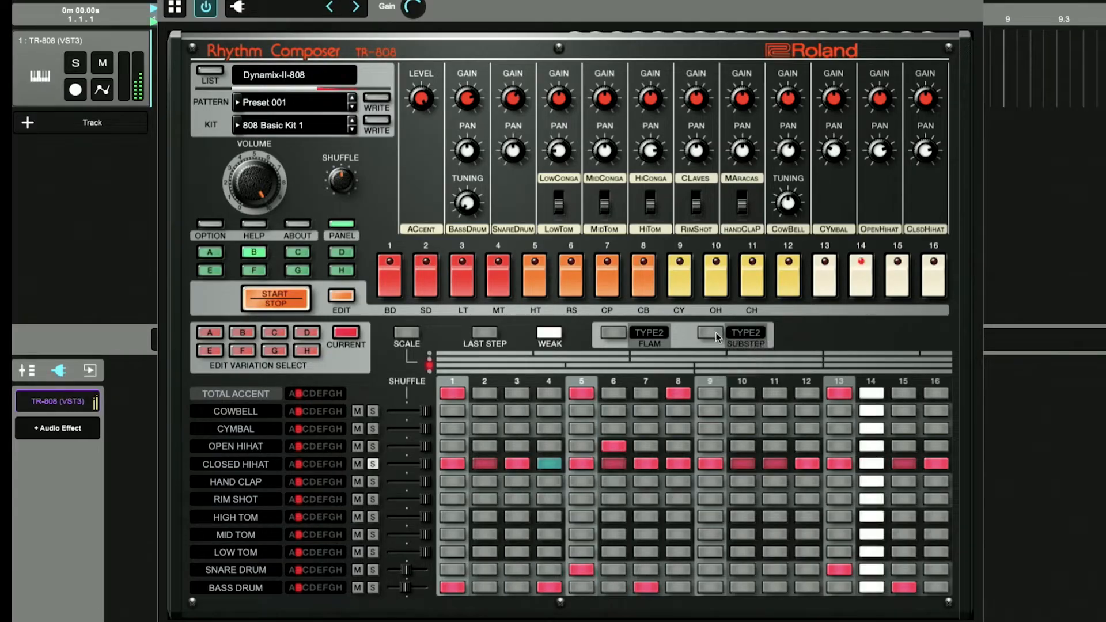
{"action": "left_click", "coordinate": [804, 462]}
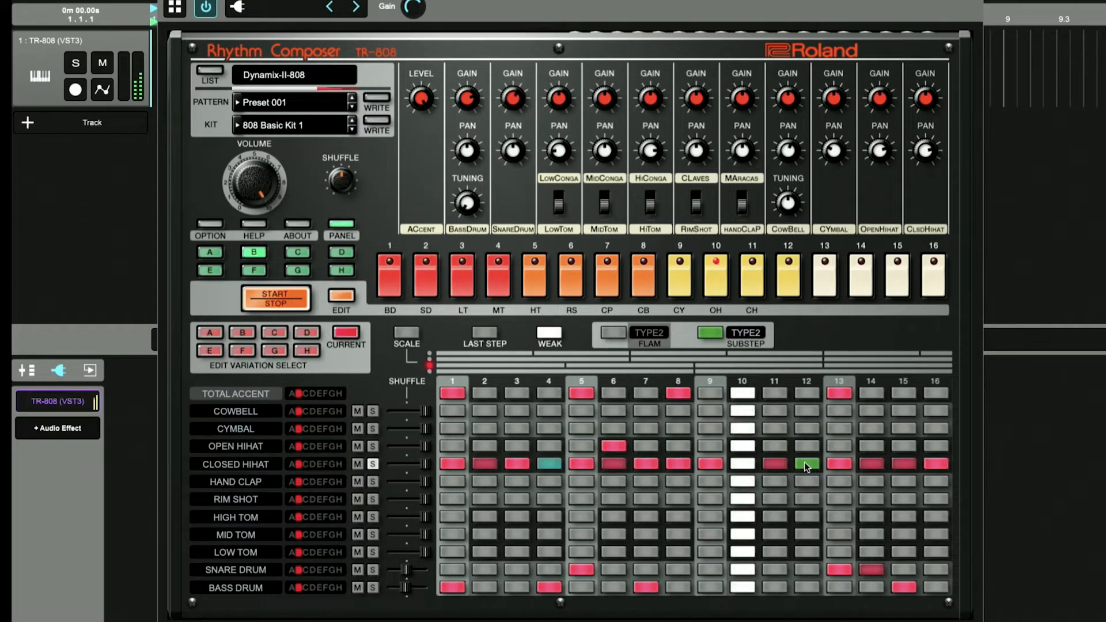
Step: Enter TYPE3 substeps on closed hi-hat steps 14 and 15, and clear step 14, keeping the substep type at TYPE3
{"action": "left_click", "coordinate": [744, 334]}
{"action": "left_click", "coordinate": [762, 371]}
{"action": "left_click", "coordinate": [872, 464]}
{"action": "left_click", "coordinate": [907, 463]}
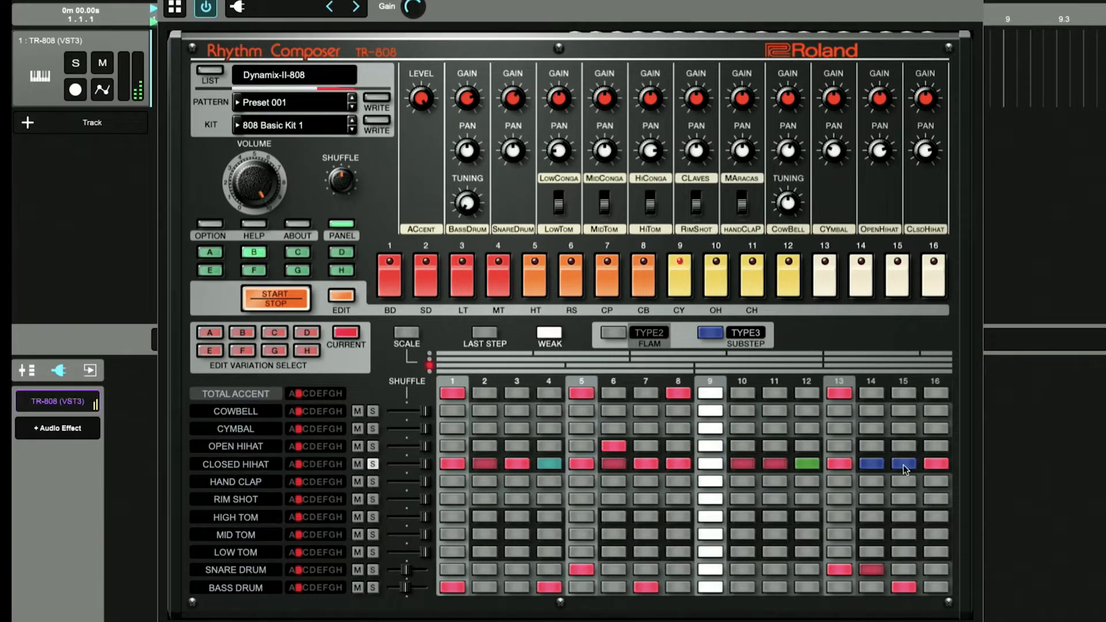
{"action": "left_click", "coordinate": [872, 464]}
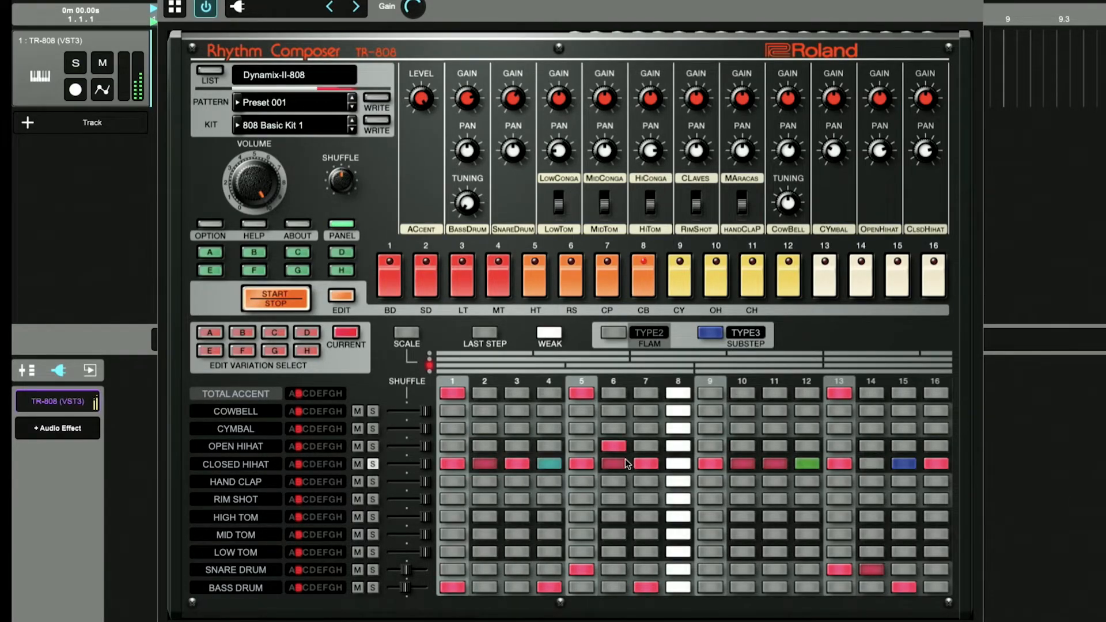
{"action": "left_click", "coordinate": [743, 333]}
{"action": "left_click", "coordinate": [749, 373]}
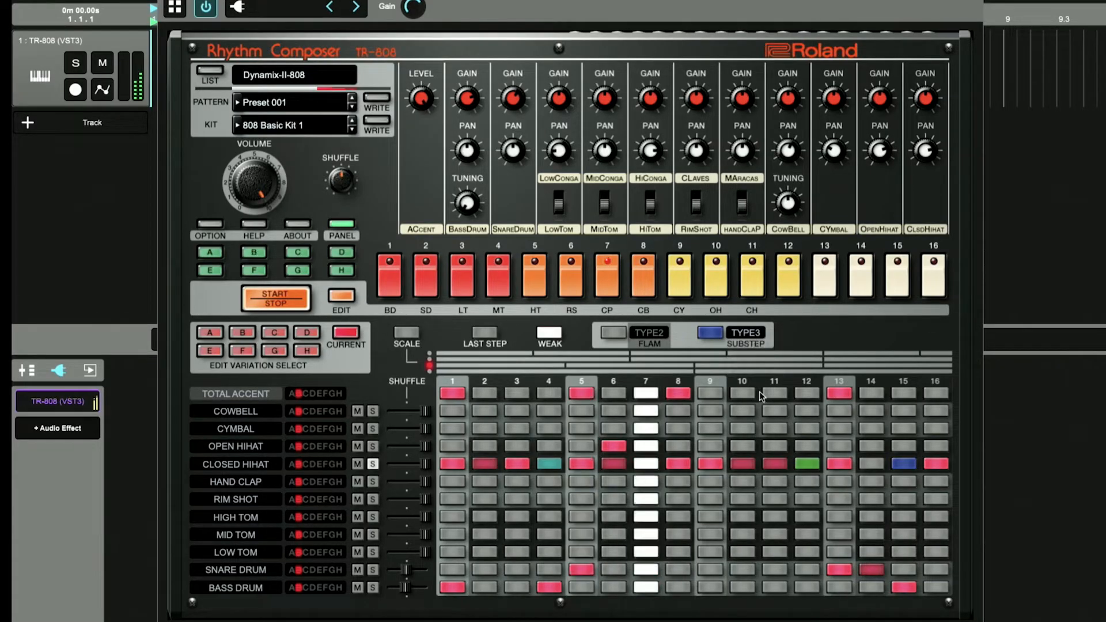
Step: Solo the snare drum as well and enter a TYPE2 flam on snare drum step 13
{"action": "left_click", "coordinate": [373, 570]}
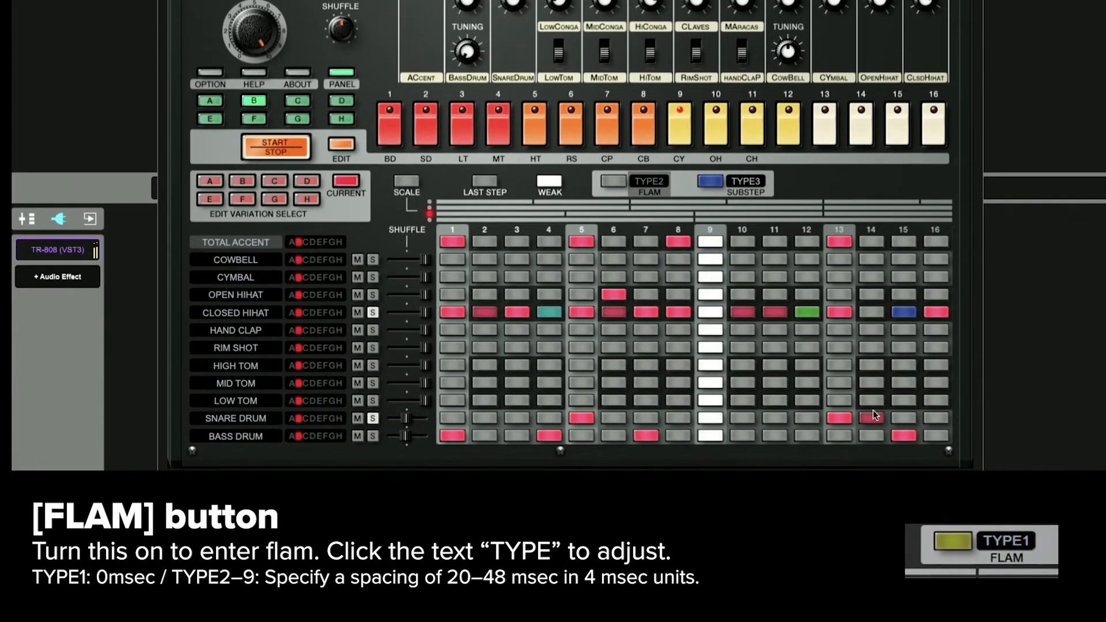
{"action": "left_click", "coordinate": [613, 181]}
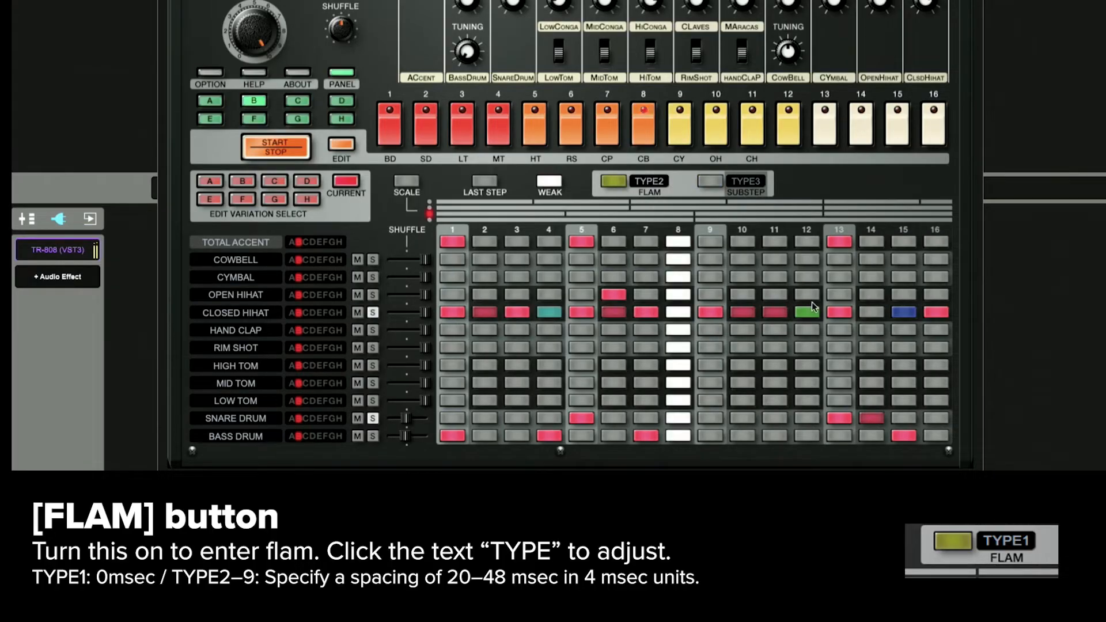
{"action": "left_click", "coordinate": [840, 418]}
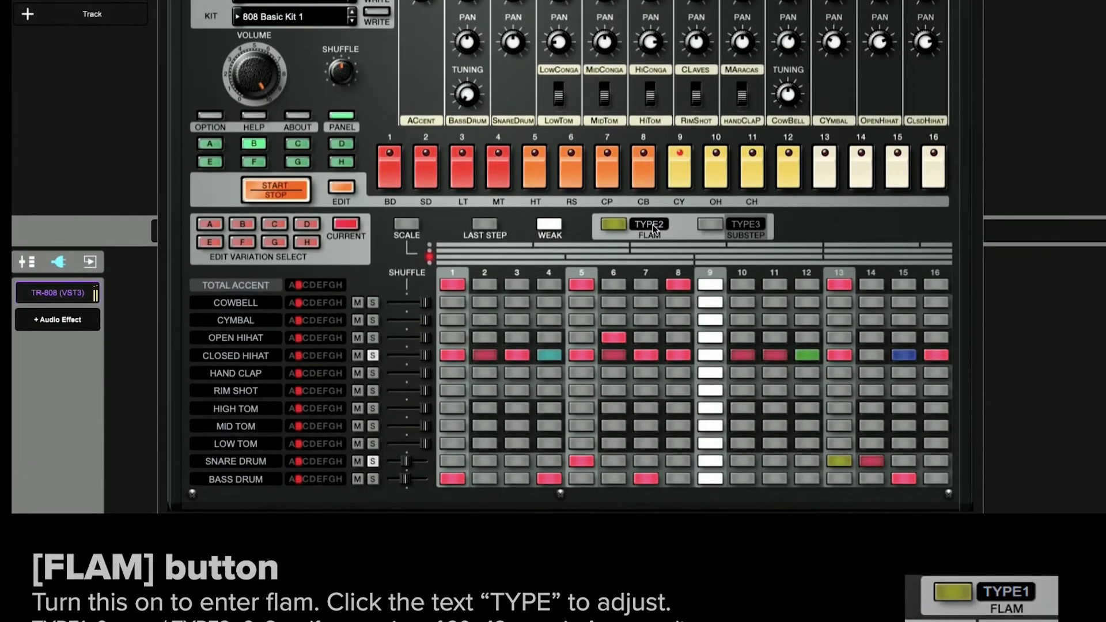
Step: Compare flam TYPE1, TYPE5 and TYPE9, and enter flams on snare drum steps 10 and 11 with TYPE9 set
{"action": "left_click", "coordinate": [651, 186]}
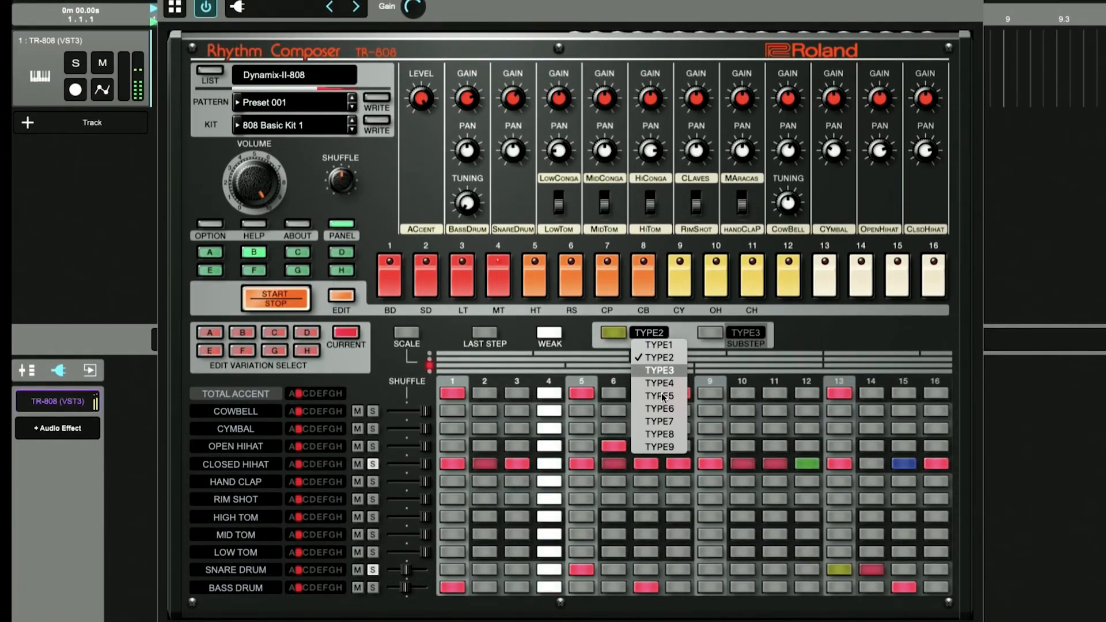
{"action": "left_click", "coordinate": [648, 345]}
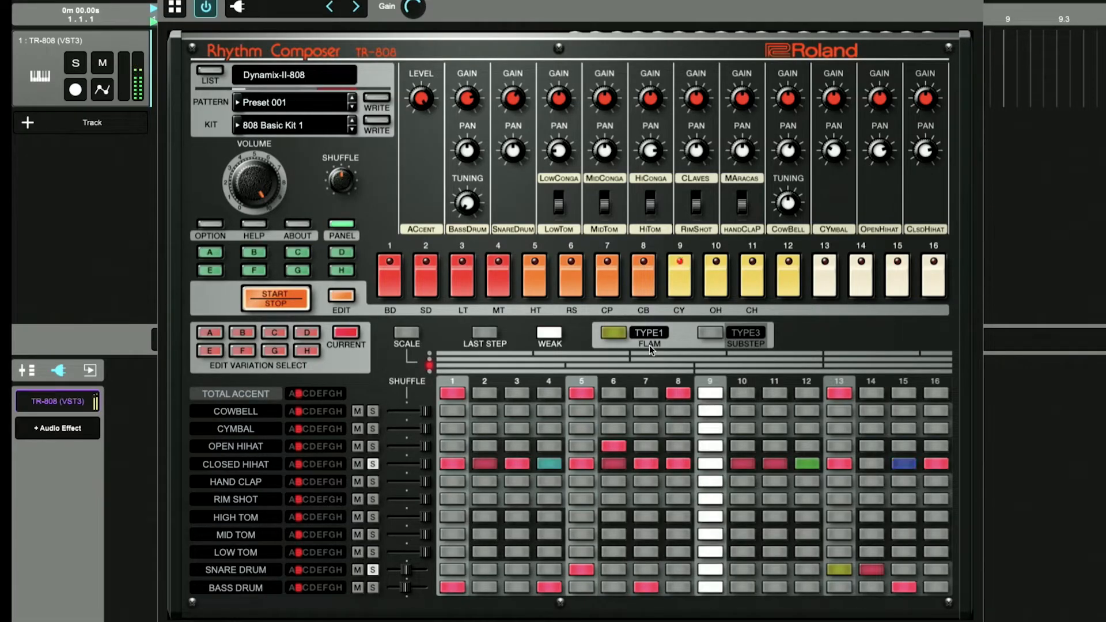
{"action": "left_click", "coordinate": [649, 334]}
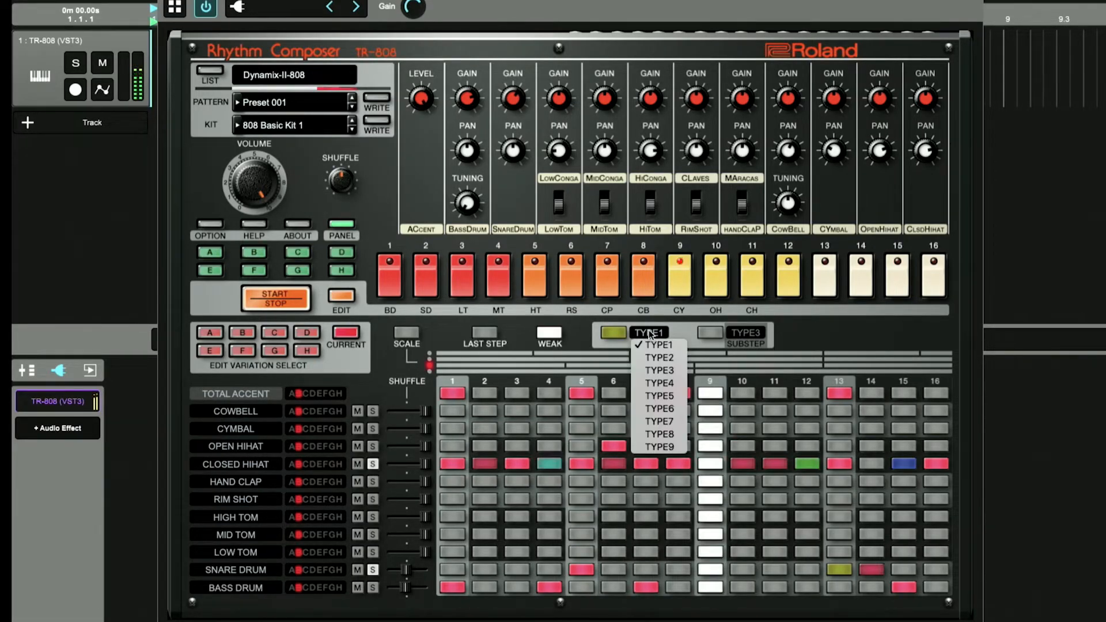
{"action": "left_click", "coordinate": [665, 397]}
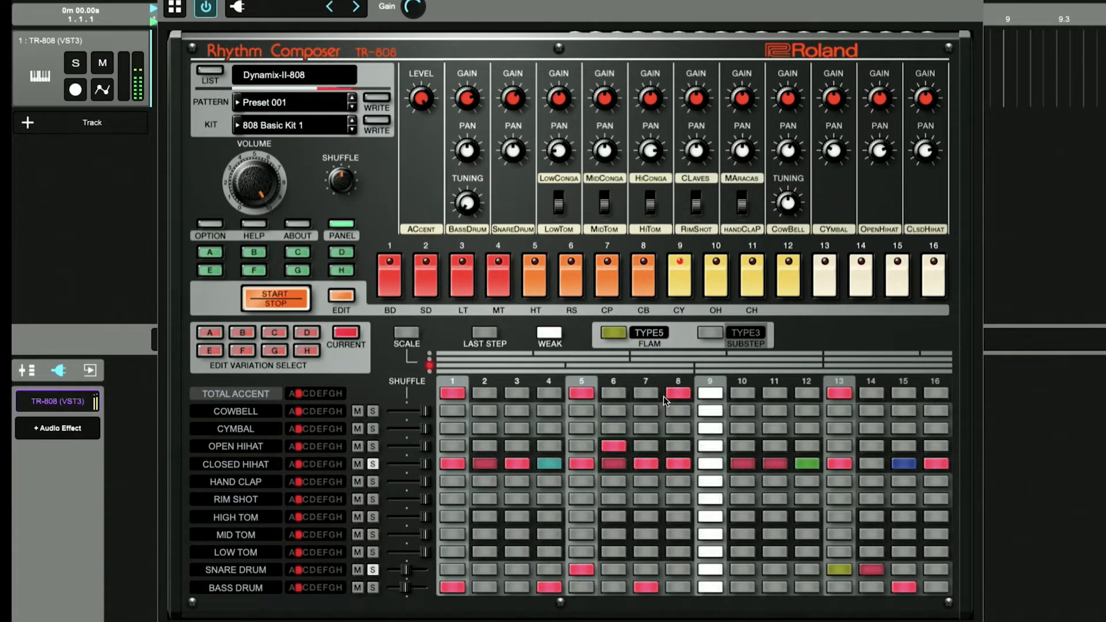
{"action": "left_click", "coordinate": [651, 333]}
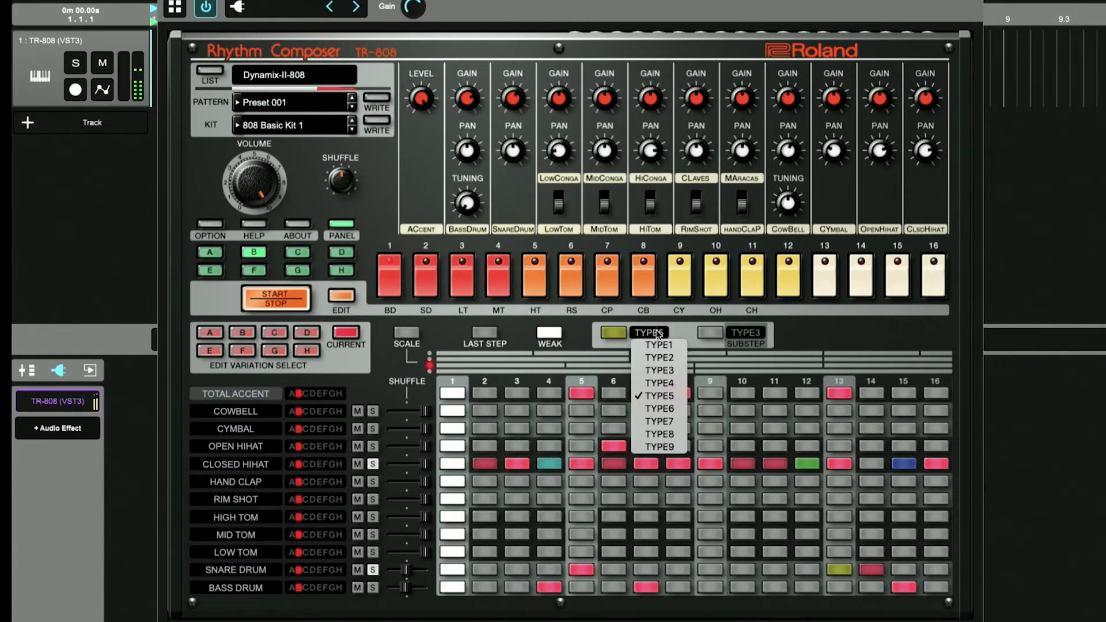
{"action": "left_click", "coordinate": [663, 447]}
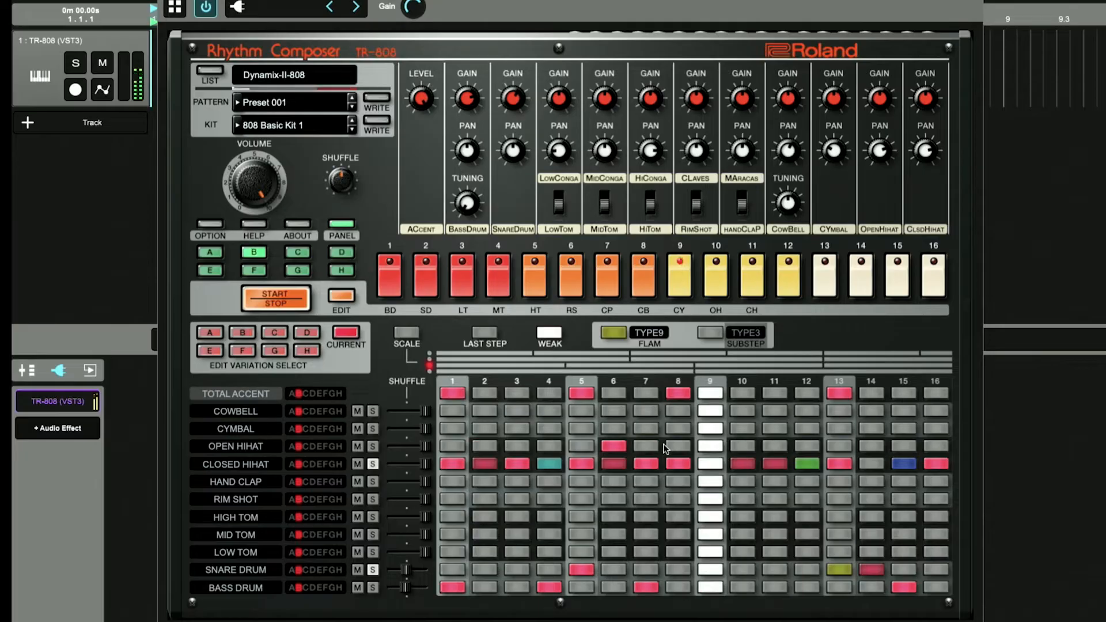
{"action": "left_click", "coordinate": [766, 569]}
{"action": "left_click", "coordinate": [742, 569]}
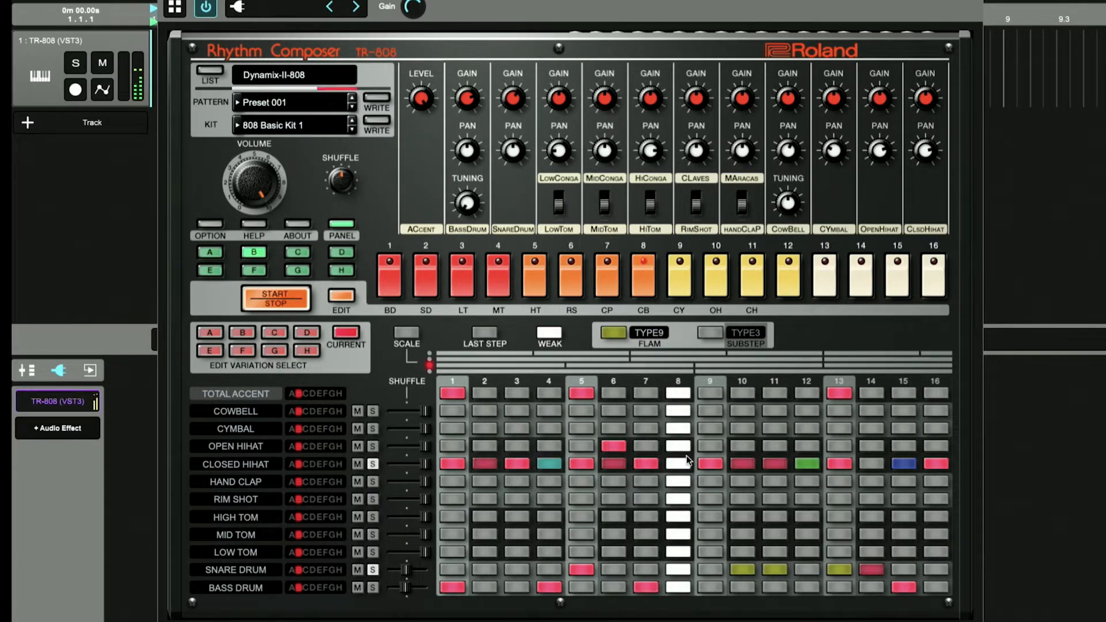
Step: Enter flams on snare drum steps 6, 7 and 8 with TYPE3 set, and return the flam type to TYPE9
{"action": "left_click", "coordinate": [647, 335]}
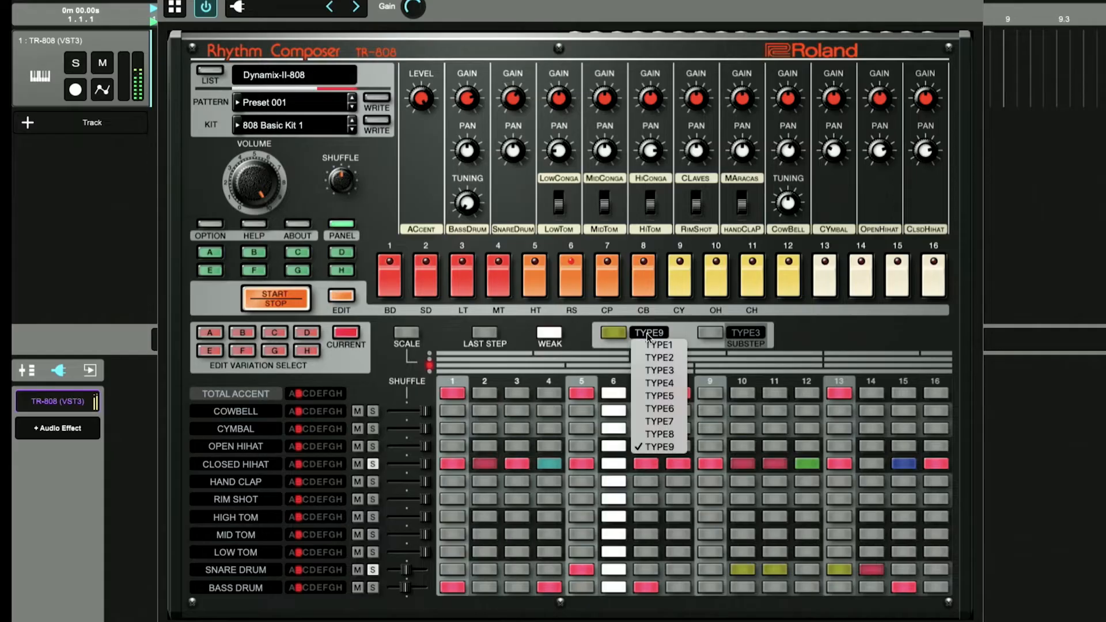
{"action": "left_click", "coordinate": [663, 371]}
{"action": "left_click", "coordinate": [678, 569]}
{"action": "left_click", "coordinate": [645, 569]}
{"action": "left_click", "coordinate": [621, 568]}
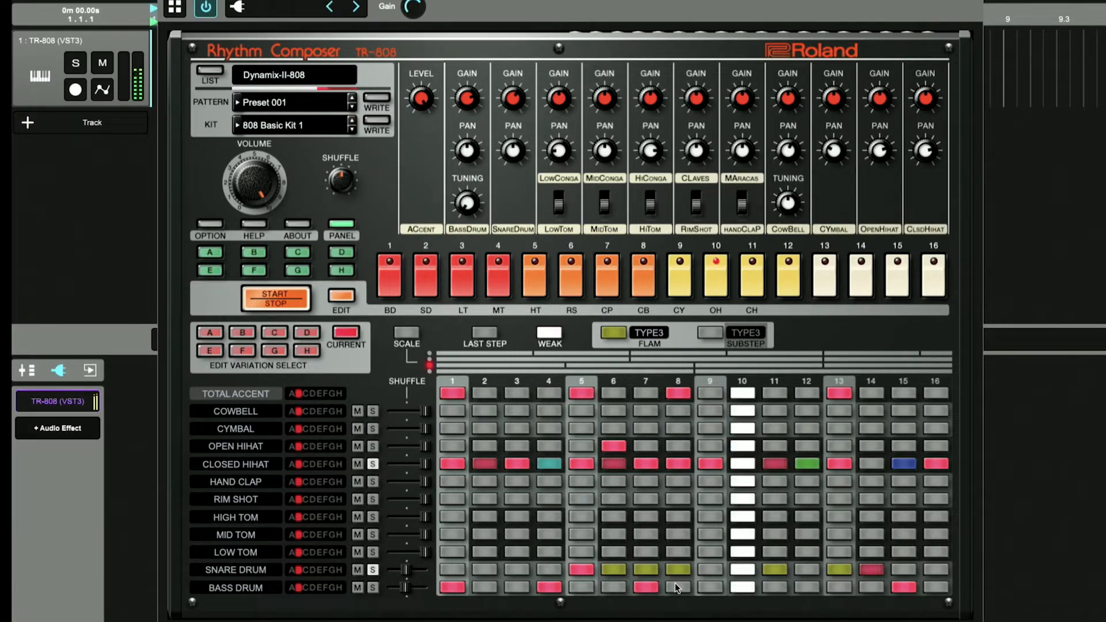
{"action": "left_click", "coordinate": [647, 334]}
{"action": "left_click", "coordinate": [670, 441]}
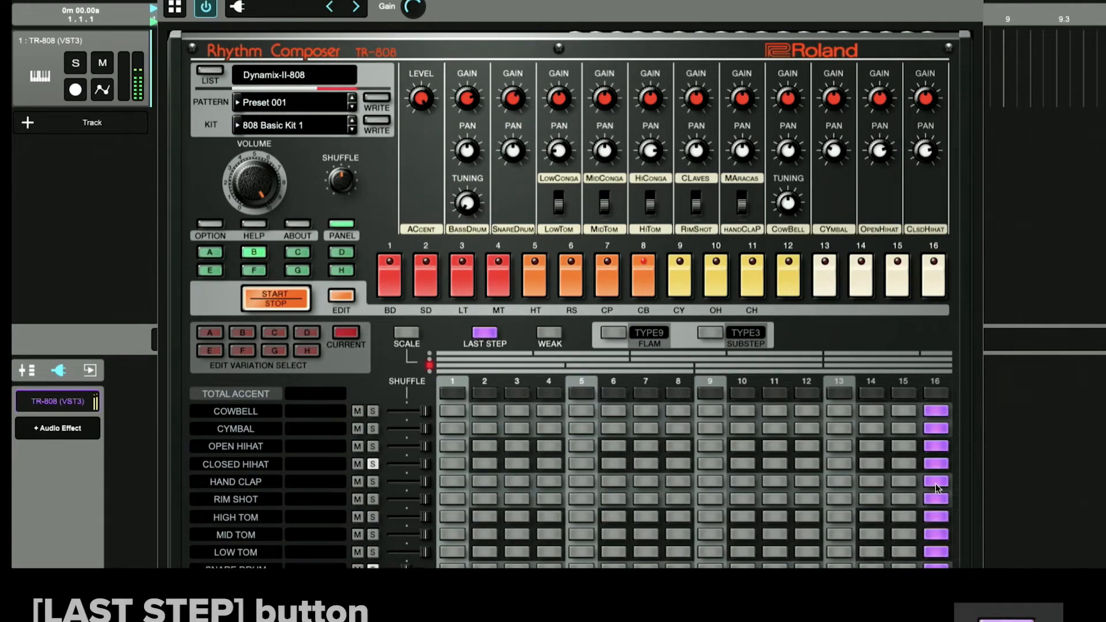
Step: Try shorter last steps for individual instruments, such as step 13 for the cowbell and closed hi-hat and step 9 for the snare drum
{"action": "left_click", "coordinate": [841, 416]}
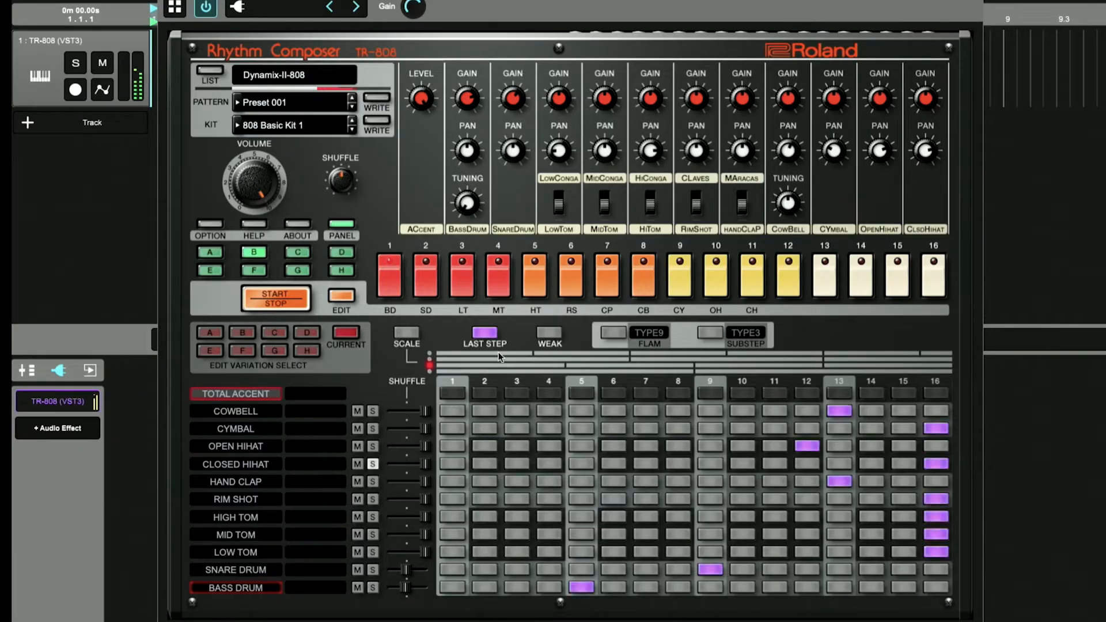
{"action": "left_click", "coordinate": [489, 334]}
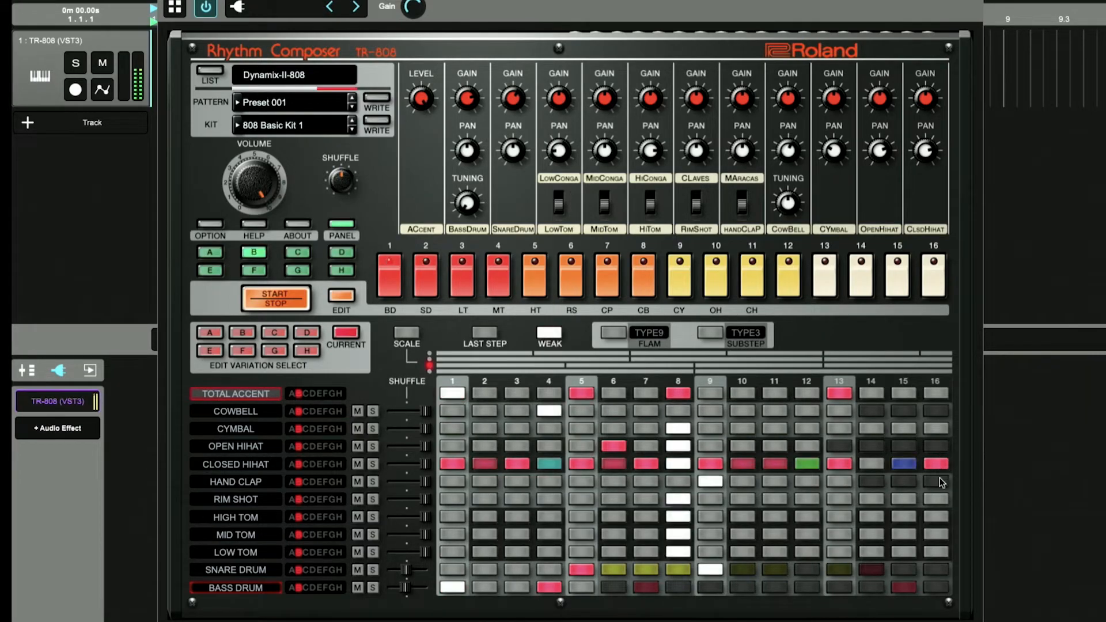
{"action": "left_click", "coordinate": [487, 334]}
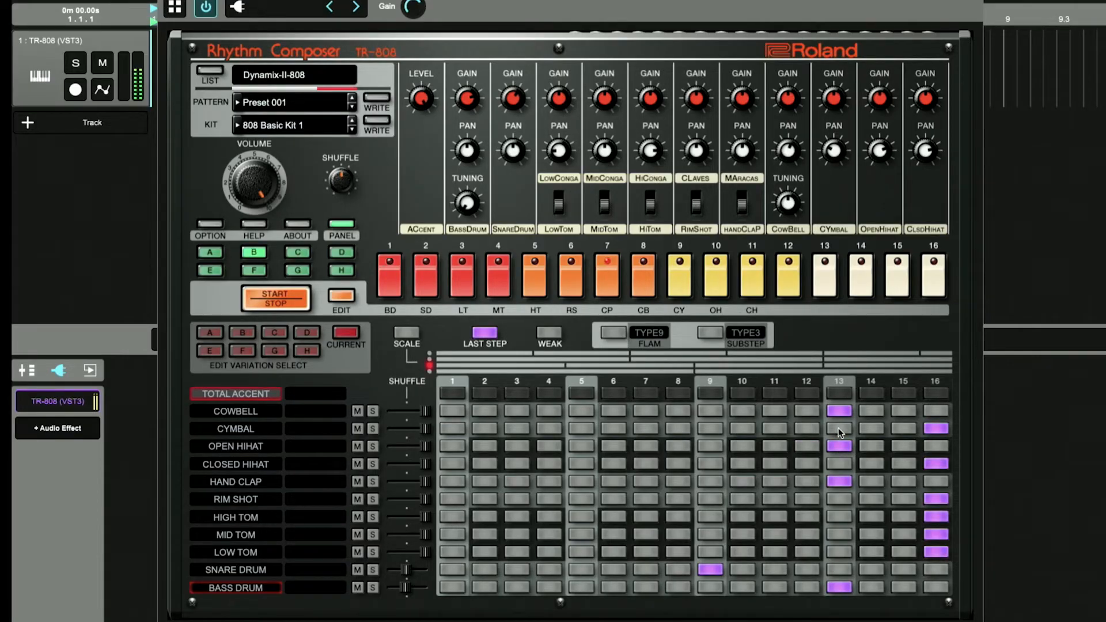
{"action": "left_click", "coordinate": [839, 464]}
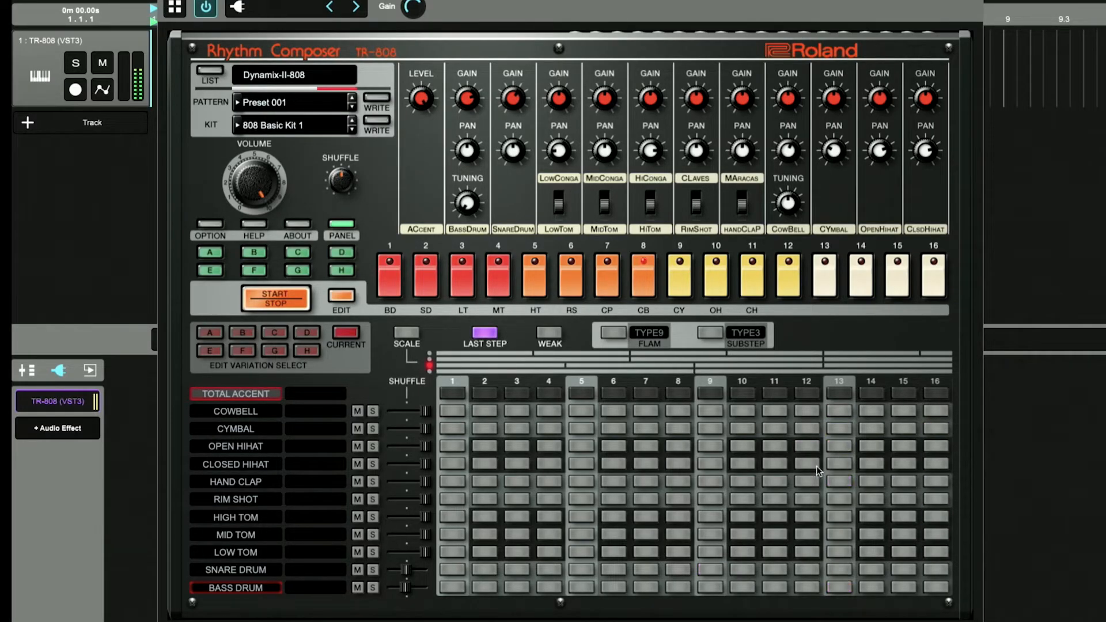
{"action": "left_click", "coordinate": [766, 496]}
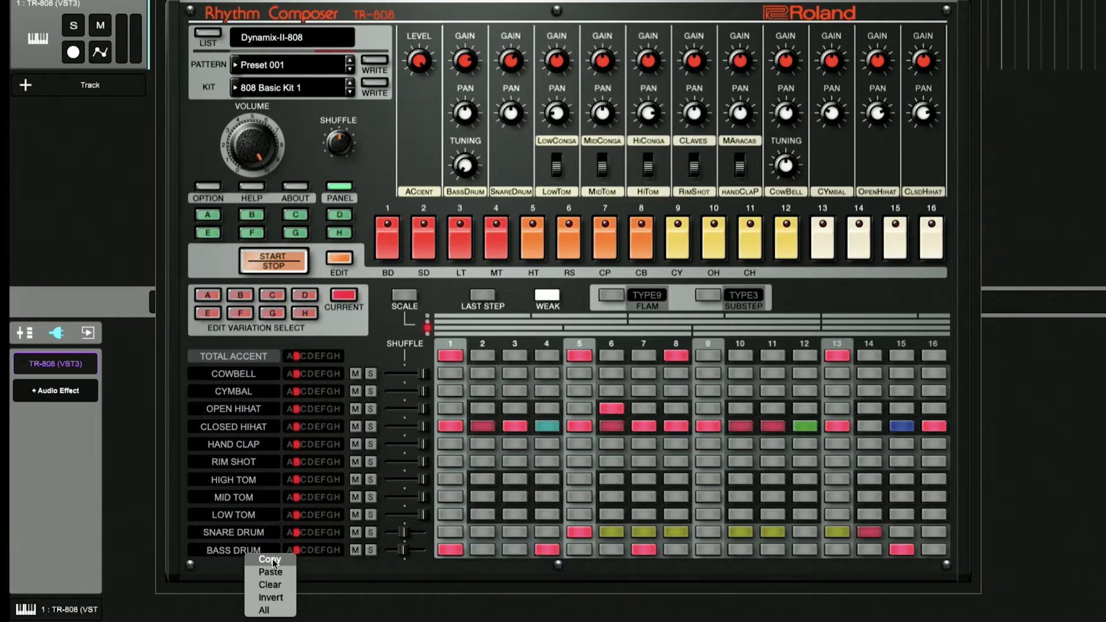
Step: Copy the bass drum steps to the low tom, solo the low tom and start playback
{"action": "right_click", "coordinate": [238, 515]}
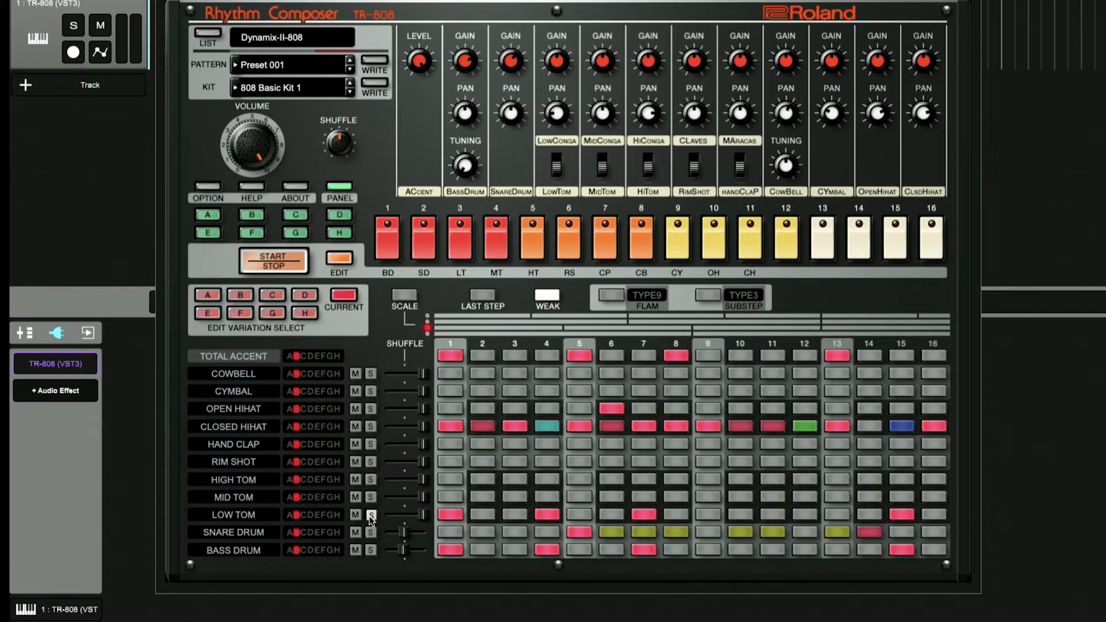
{"action": "left_click", "coordinate": [269, 268]}
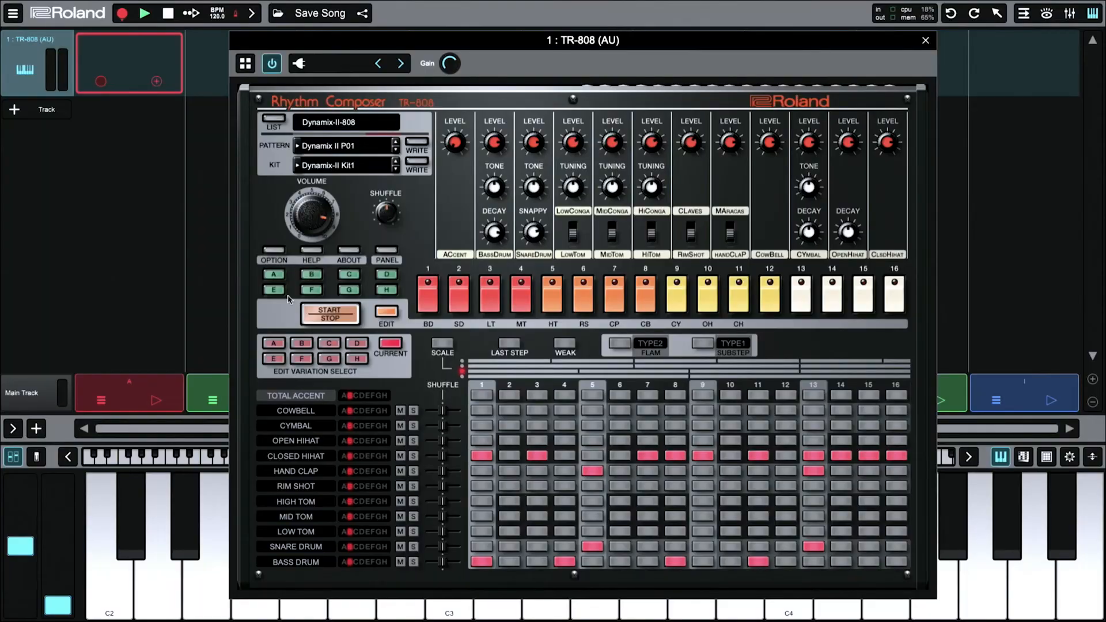
Step: Open the plug-in's Sub Output settings and add 8 subtracks to the TR-808 track
{"action": "left_click", "coordinate": [275, 251]}
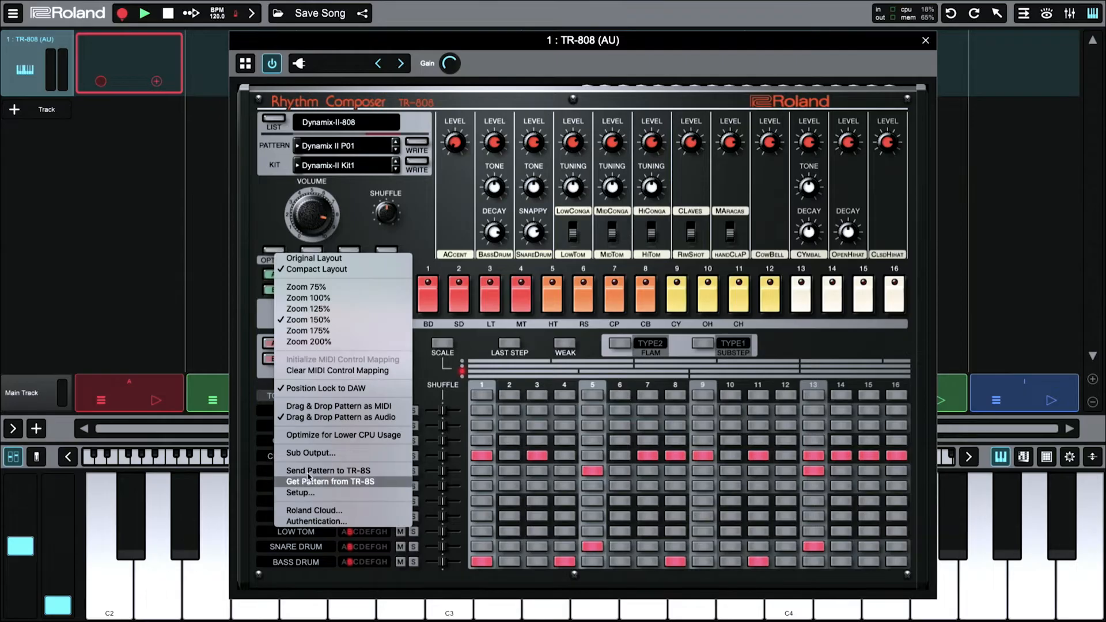
{"action": "left_click", "coordinate": [309, 454]}
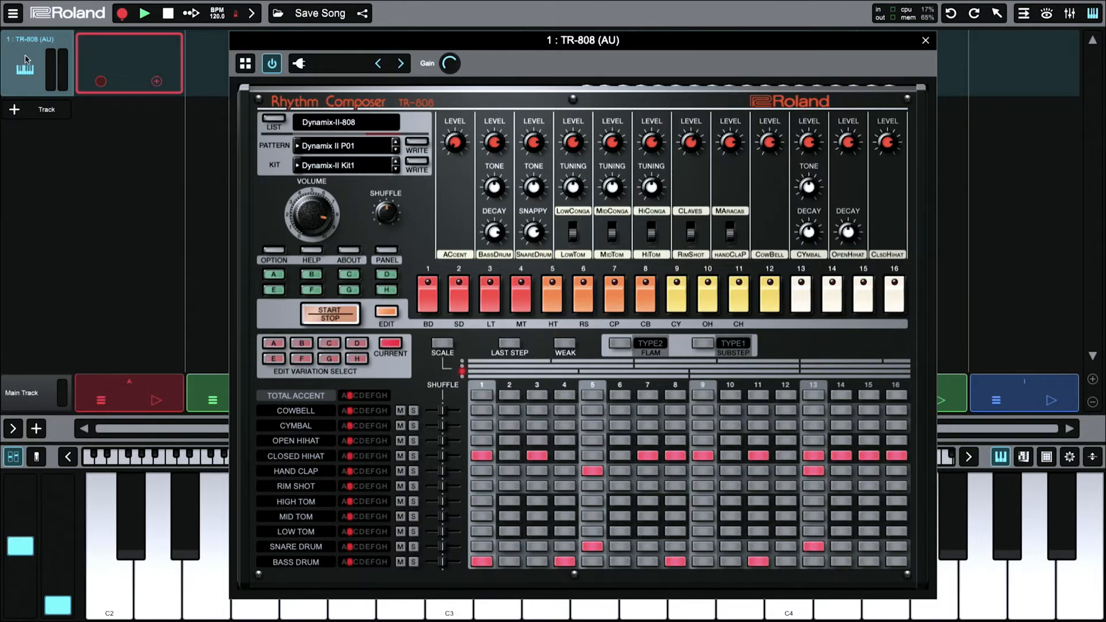
{"action": "left_click", "coordinate": [15, 429]}
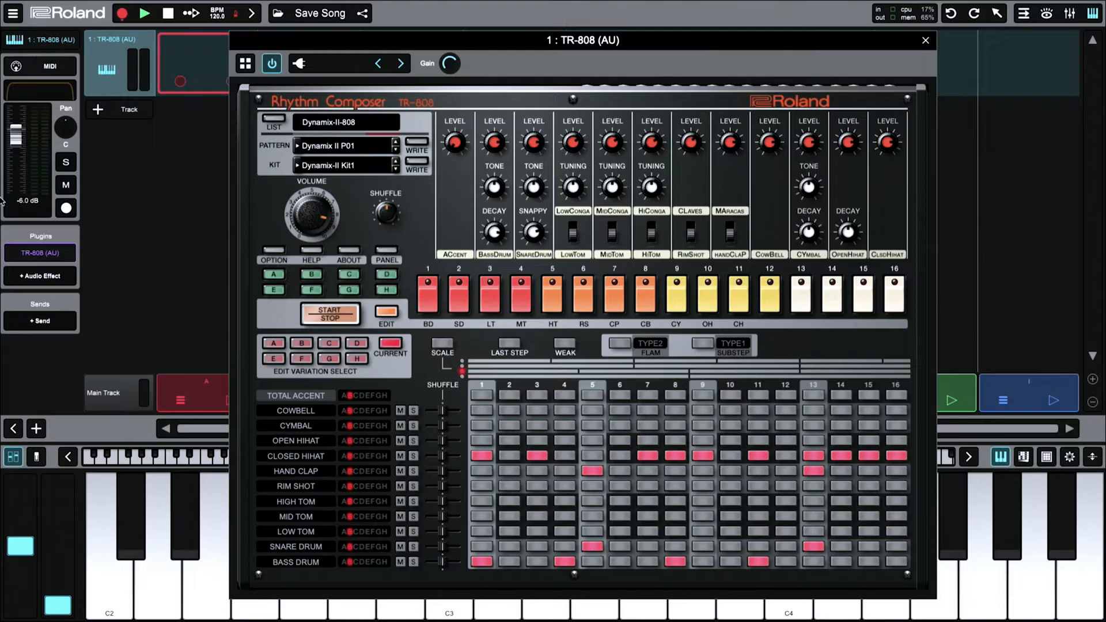
{"action": "left_click", "coordinate": [46, 68]}
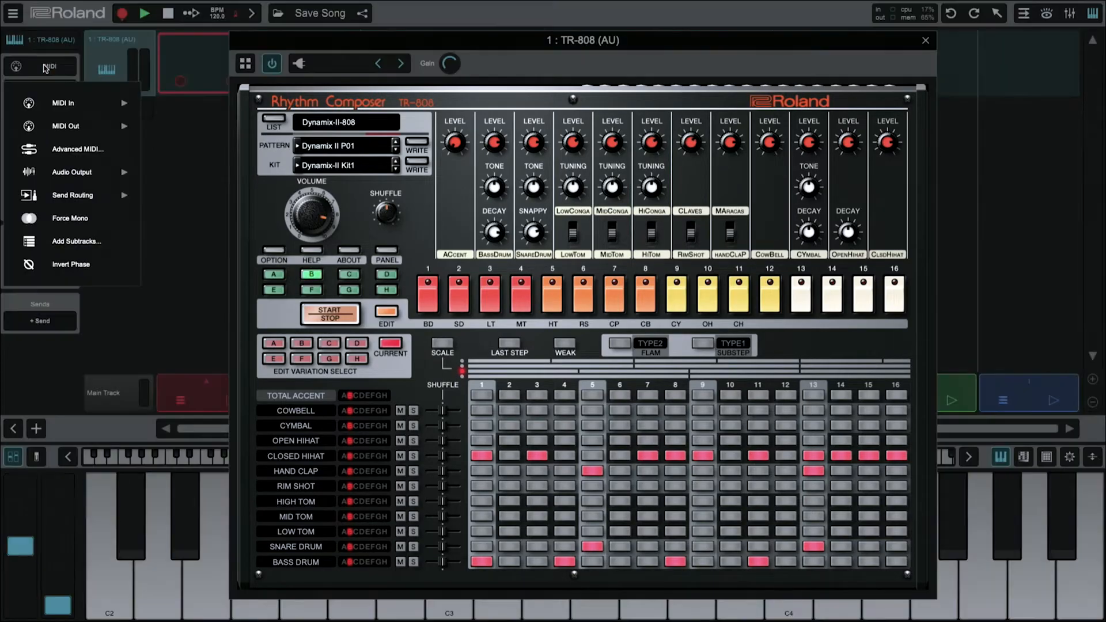
{"action": "left_click", "coordinate": [64, 241]}
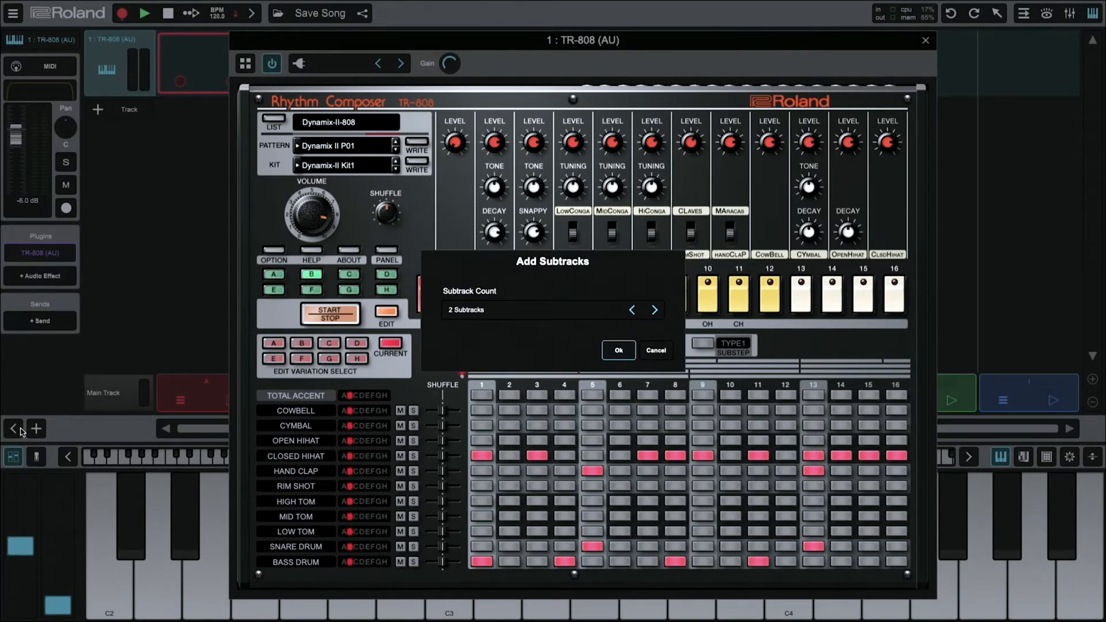
{"action": "left_click", "coordinate": [619, 351]}
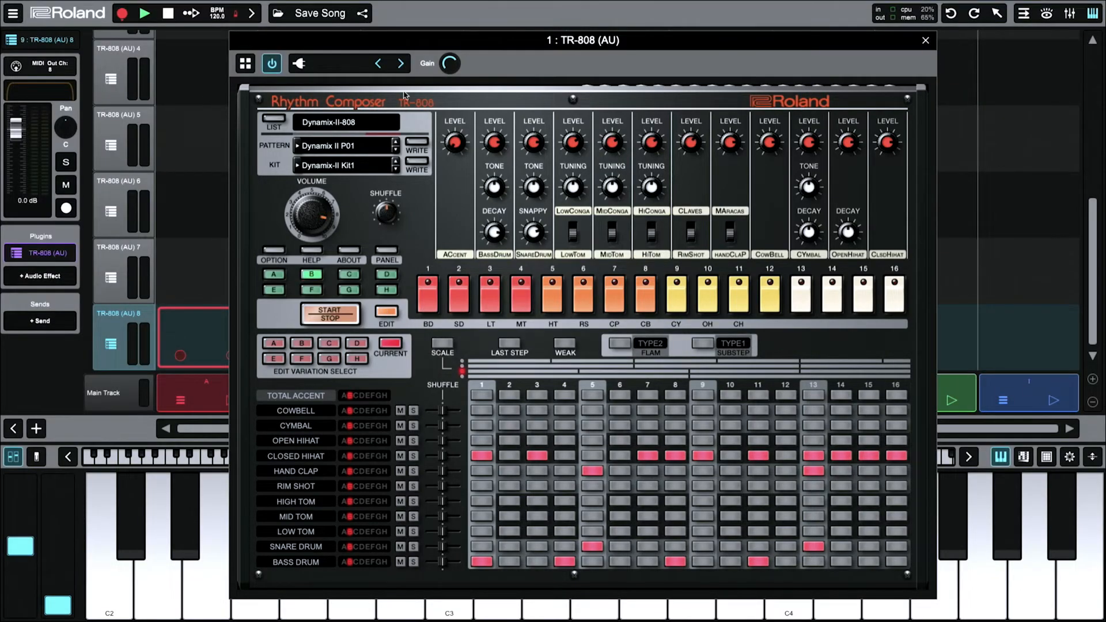
Step: Start the pattern and check the level meters of the TR-808 subtracks
{"action": "left_click", "coordinate": [335, 314]}
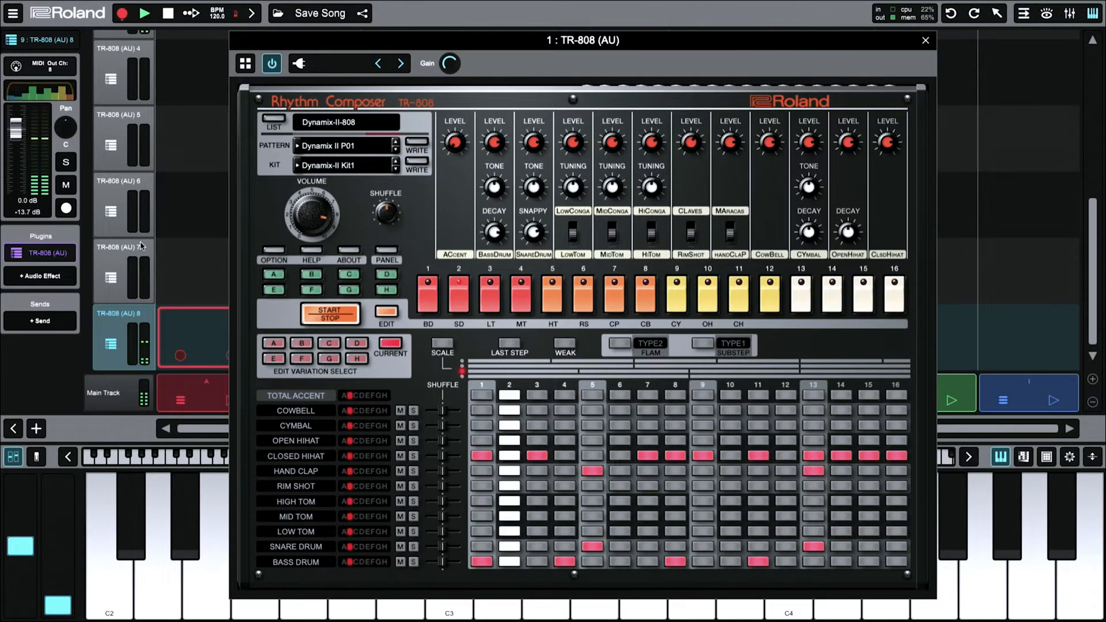
{"action": "scroll", "coordinate": [139, 230], "scroll_direction": "up", "scroll_amount": 3}
{"action": "scroll", "coordinate": [139, 179], "scroll_direction": "up", "scroll_amount": 3}
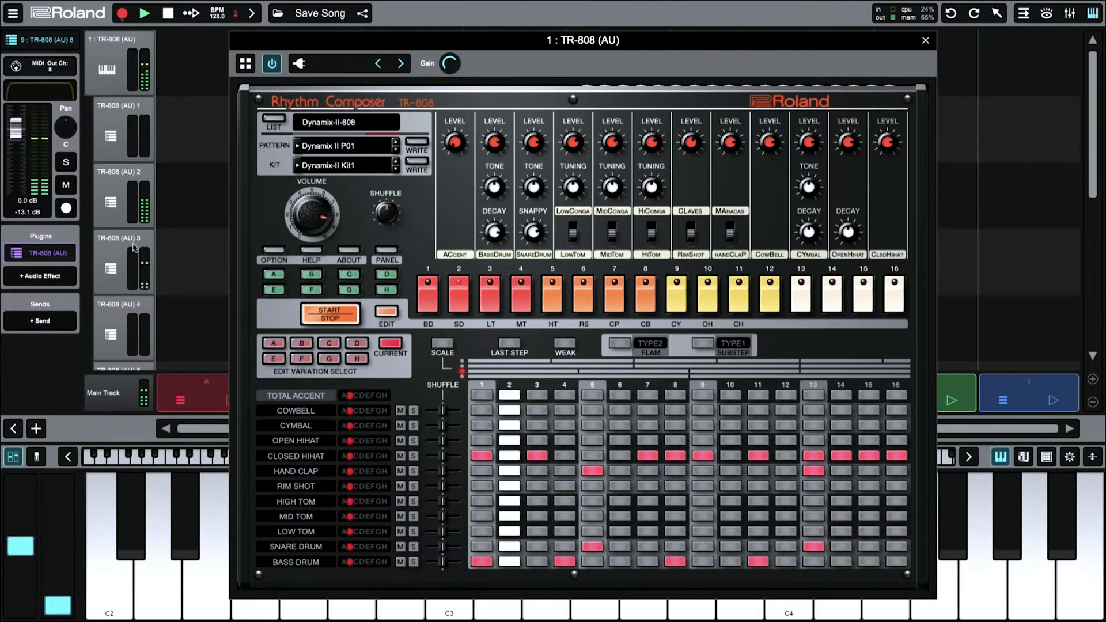
Step: Show the mixer with the channel strips of the TR-808 track and its subtracks
{"action": "scroll", "coordinate": [145, 265], "scroll_direction": "down", "scroll_amount": 1}
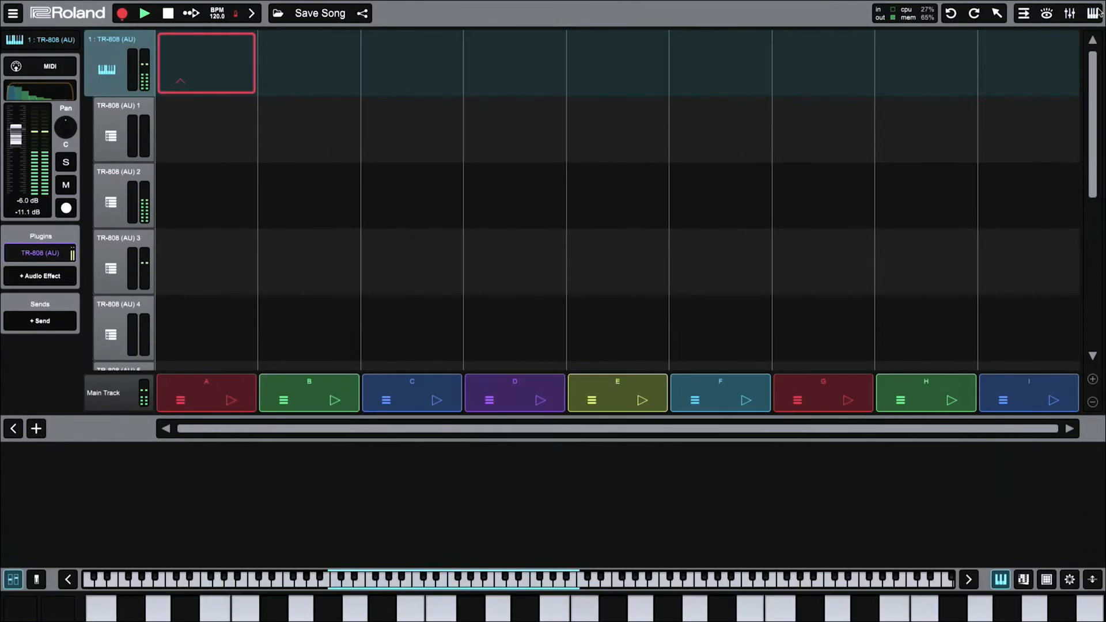
{"action": "left_click", "coordinate": [1069, 14]}
{"action": "left_click", "coordinate": [1069, 15]}
{"action": "left_click", "coordinate": [1069, 15]}
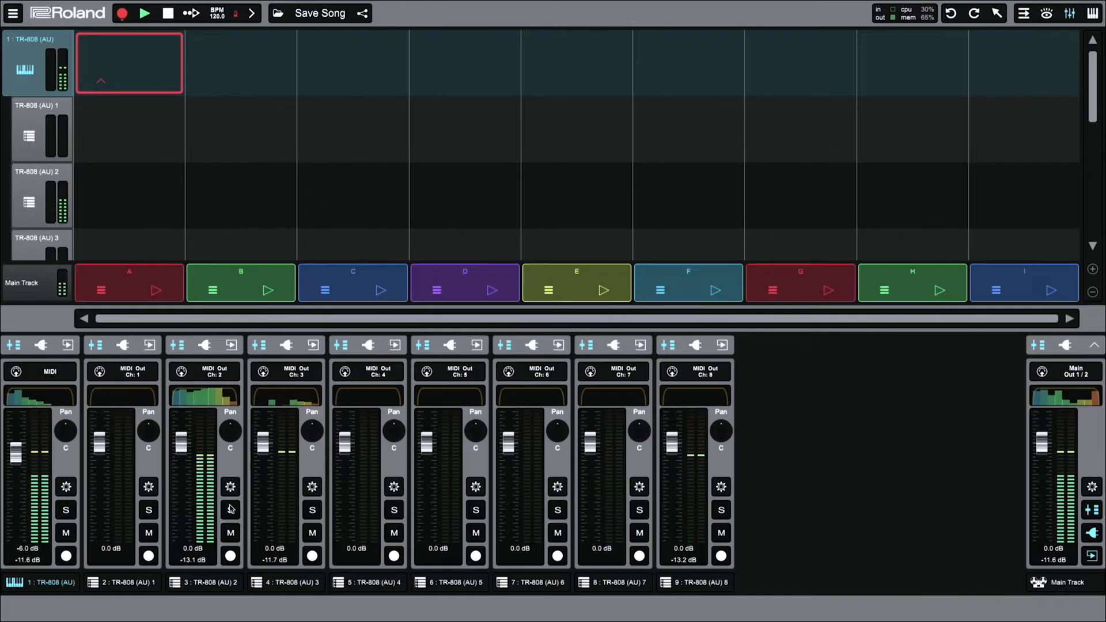
Step: Audition individual TR-808 subtracks, such as TR-808 (AU) 2, by soloing them, and clear the solos
{"action": "left_click", "coordinate": [231, 510]}
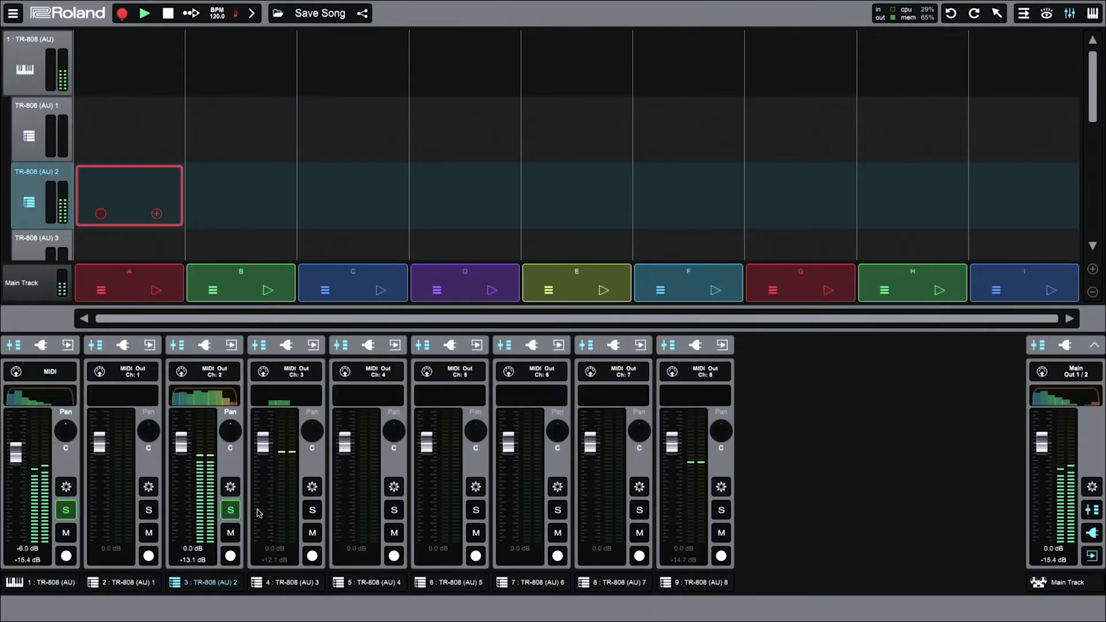
{"action": "left_click", "coordinate": [311, 511]}
{"action": "left_click", "coordinate": [230, 511]}
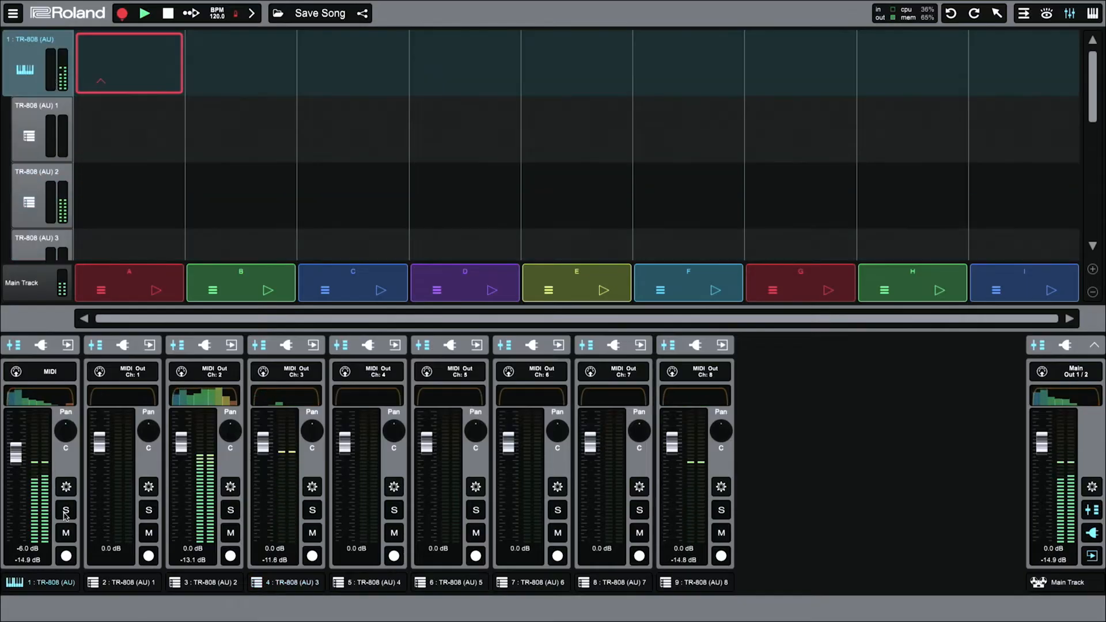
{"action": "left_click", "coordinate": [230, 511]}
{"action": "left_click", "coordinate": [232, 511]}
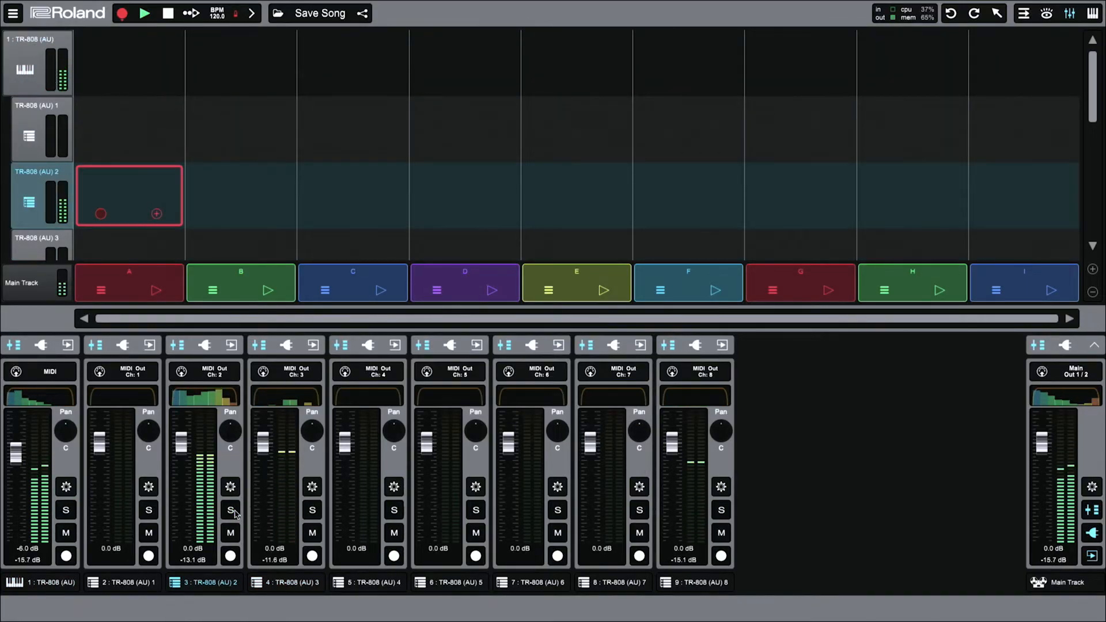
Step: Add the Zenbeats Compressor as an audio effect on the TR-808 (AU) 2 subtrack
{"action": "left_click", "coordinate": [205, 345]}
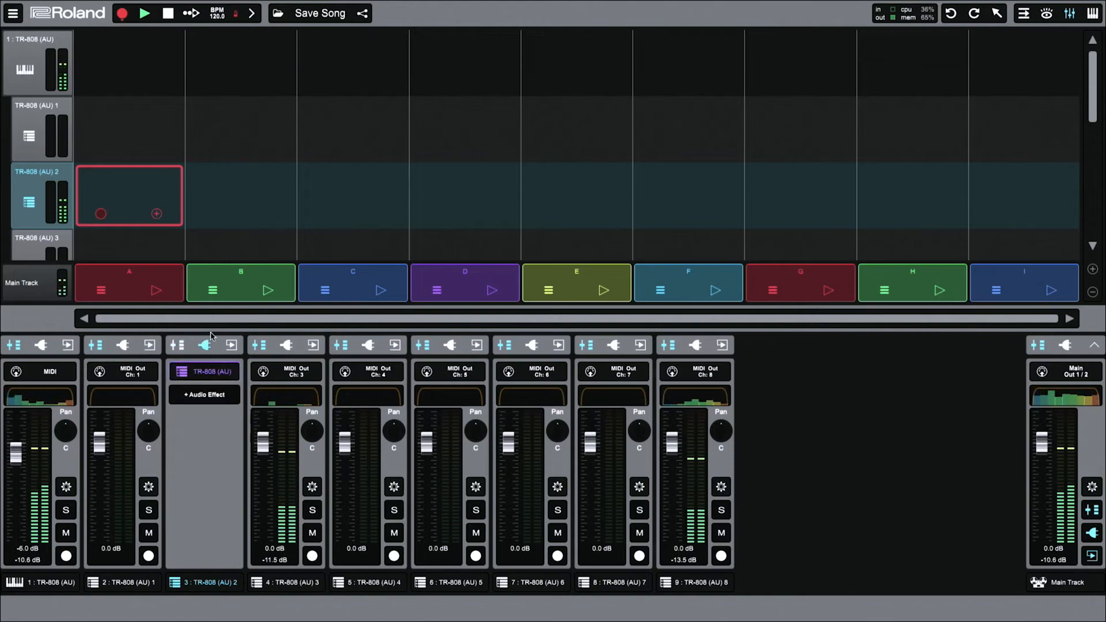
{"action": "left_click", "coordinate": [197, 396]}
{"action": "left_click", "coordinate": [979, 39]}
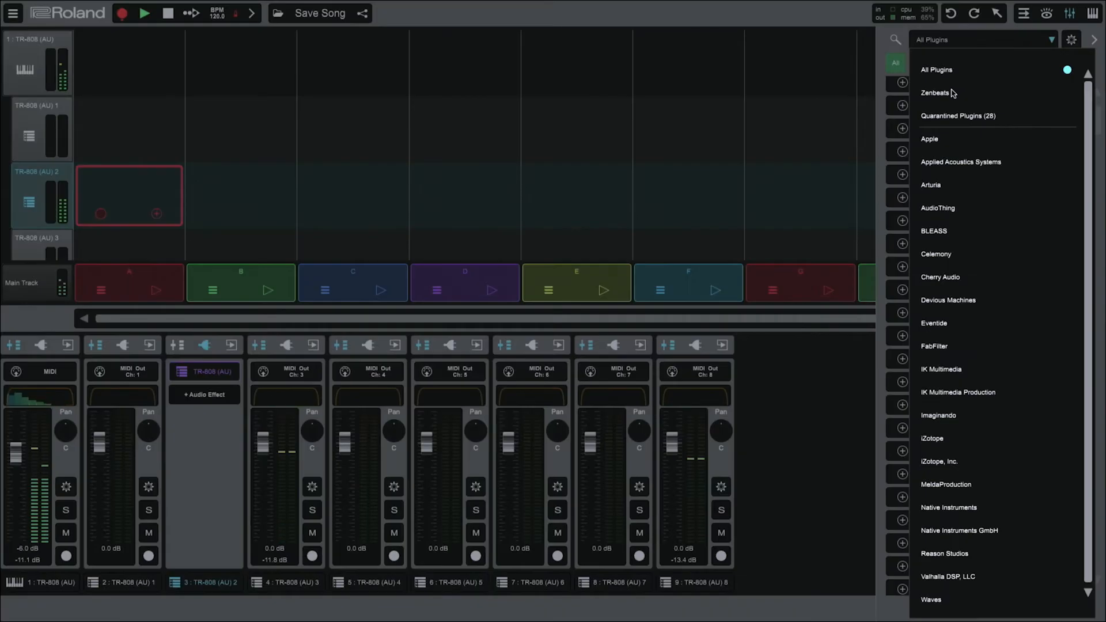
{"action": "left_click", "coordinate": [950, 95]}
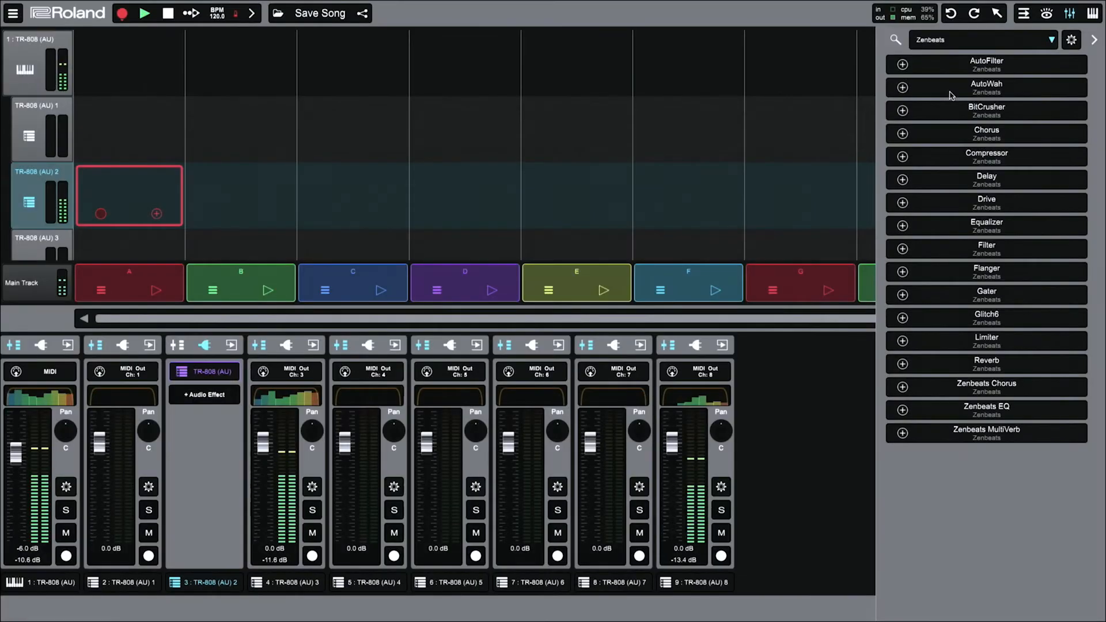
{"action": "left_click", "coordinate": [903, 157]}
Step: Load the Drums 2 preset in the Compressor and raise its gain to 7.8 dB
{"action": "left_click", "coordinate": [511, 252]}
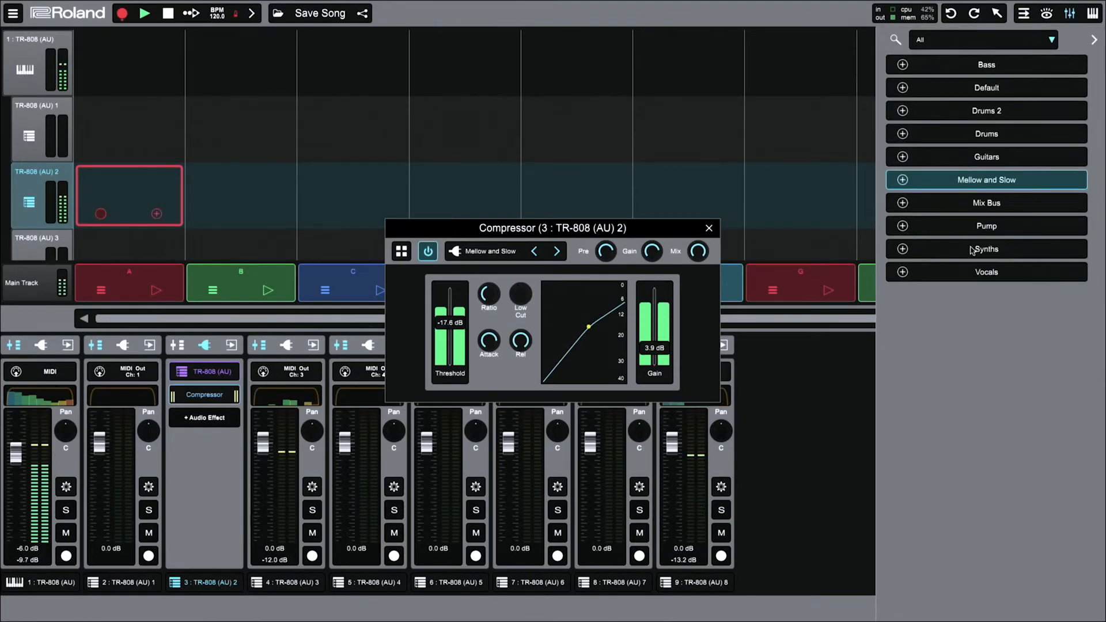
{"action": "left_click", "coordinate": [960, 112]}
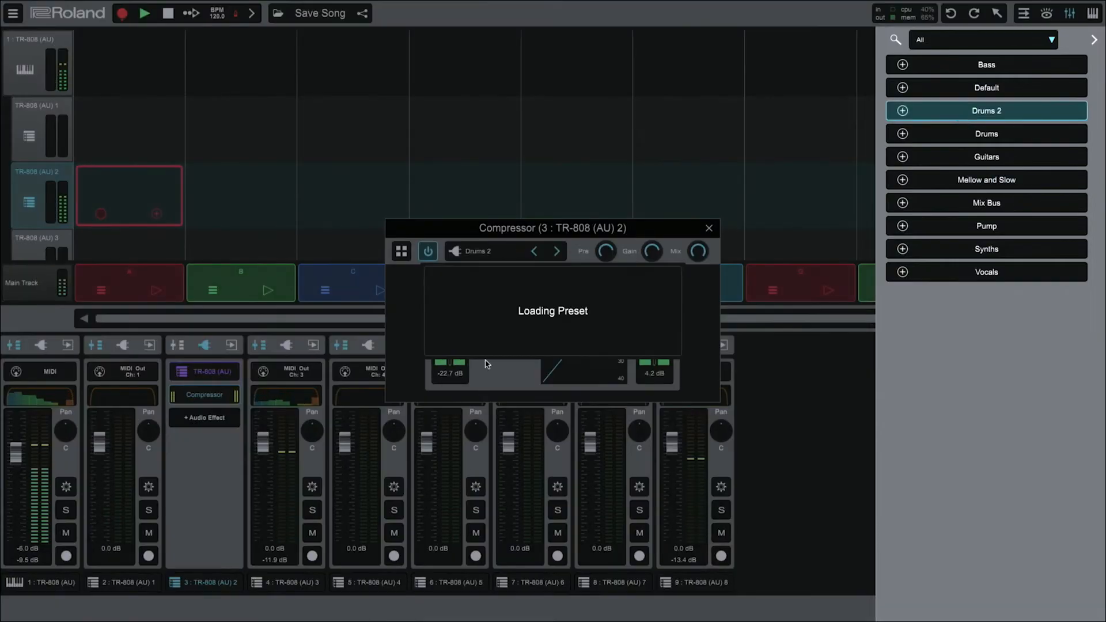
{"action": "left_click_drag", "start_coordinate": [662, 330], "coordinate": [662, 327]}
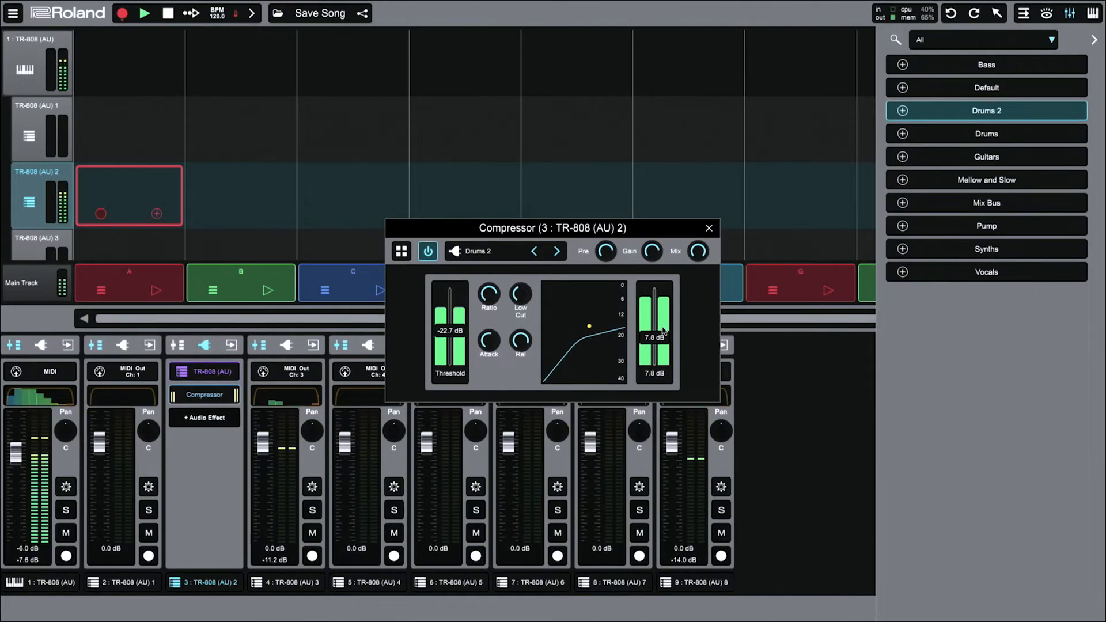
{"action": "left_click", "coordinate": [323, 410]}
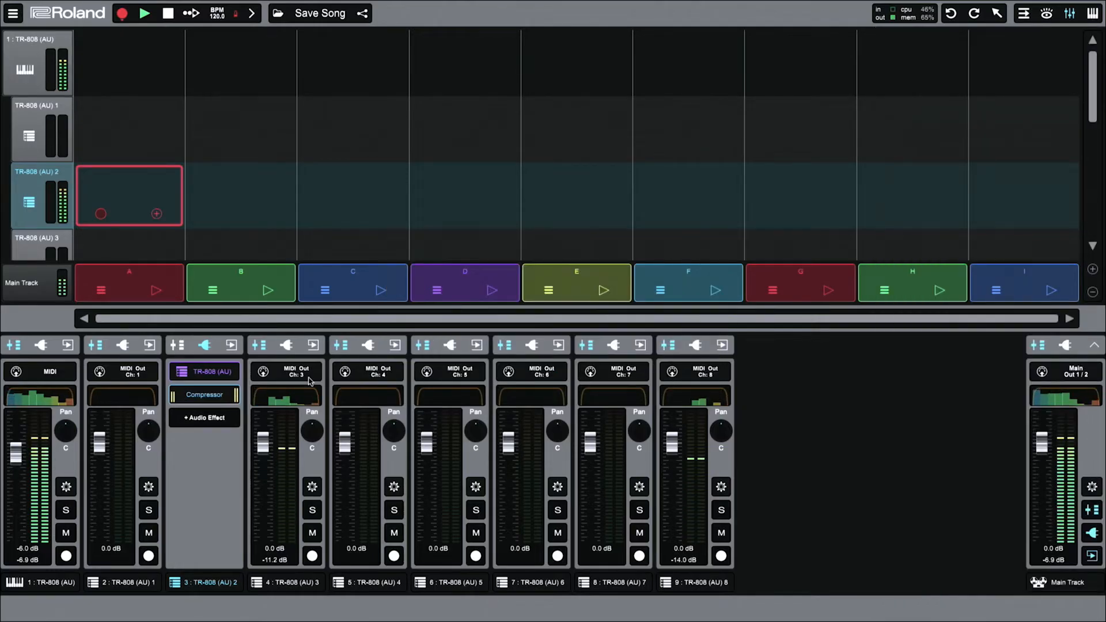
Step: Add the Zenbeats MultiVerb effect to the TR-808 (AU) 3 subtrack and listen to it soloed
{"action": "left_click", "coordinate": [294, 403]}
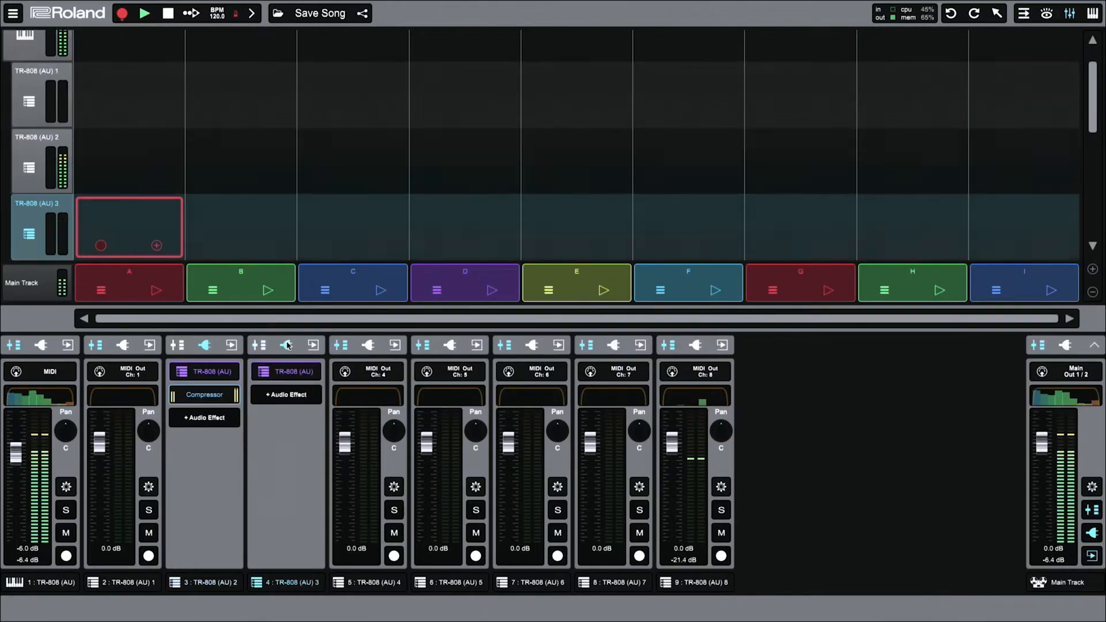
{"action": "left_click", "coordinate": [290, 397]}
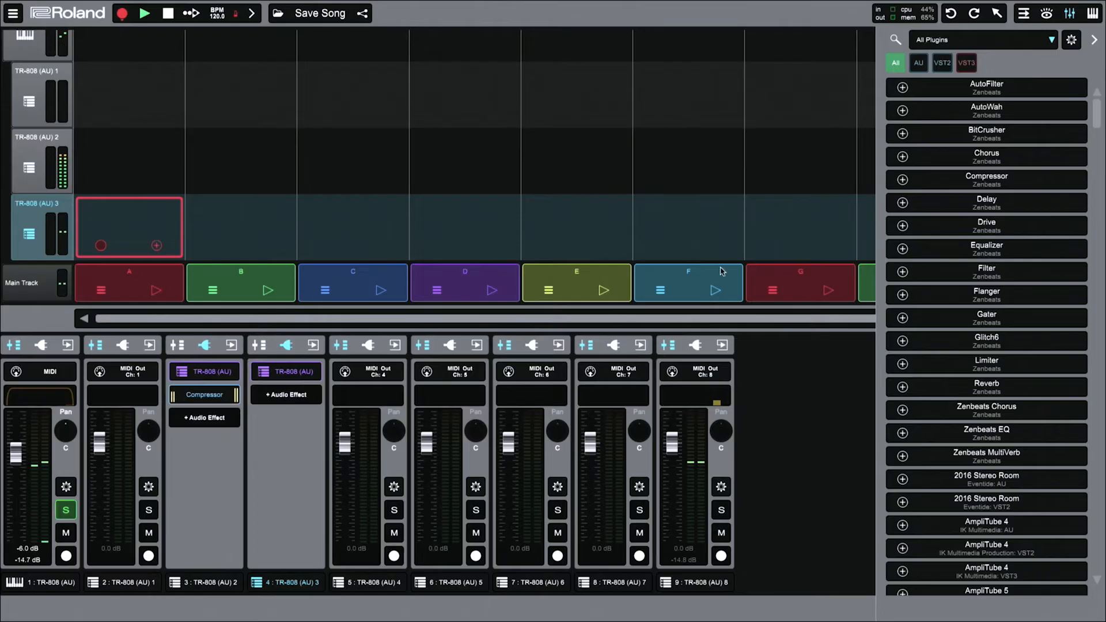
{"action": "left_click", "coordinate": [1004, 40]}
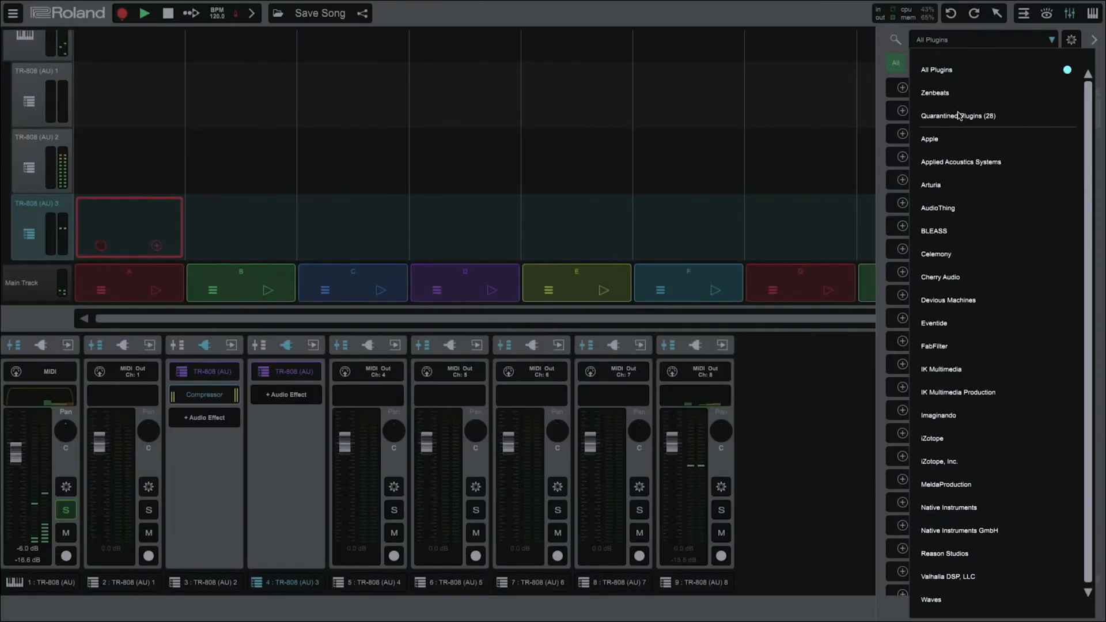
{"action": "left_click", "coordinate": [935, 93]}
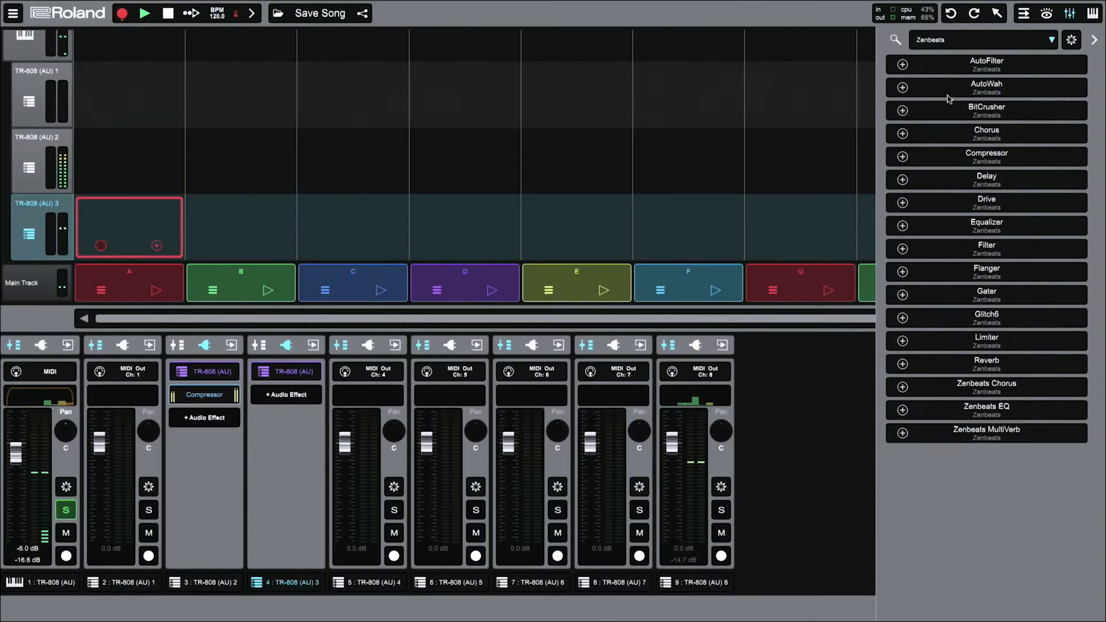
{"action": "left_click", "coordinate": [902, 433]}
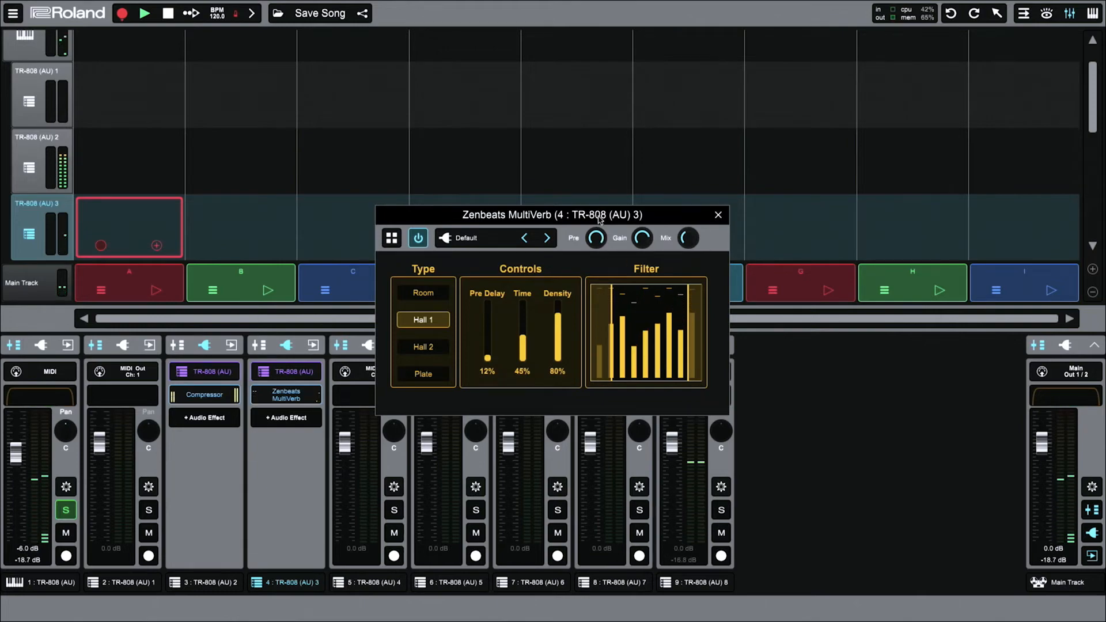
Step: Compare the MultiVerb's Hall 2, Room and Plate types, settle on Room and clear the solo
{"action": "left_click", "coordinate": [430, 348]}
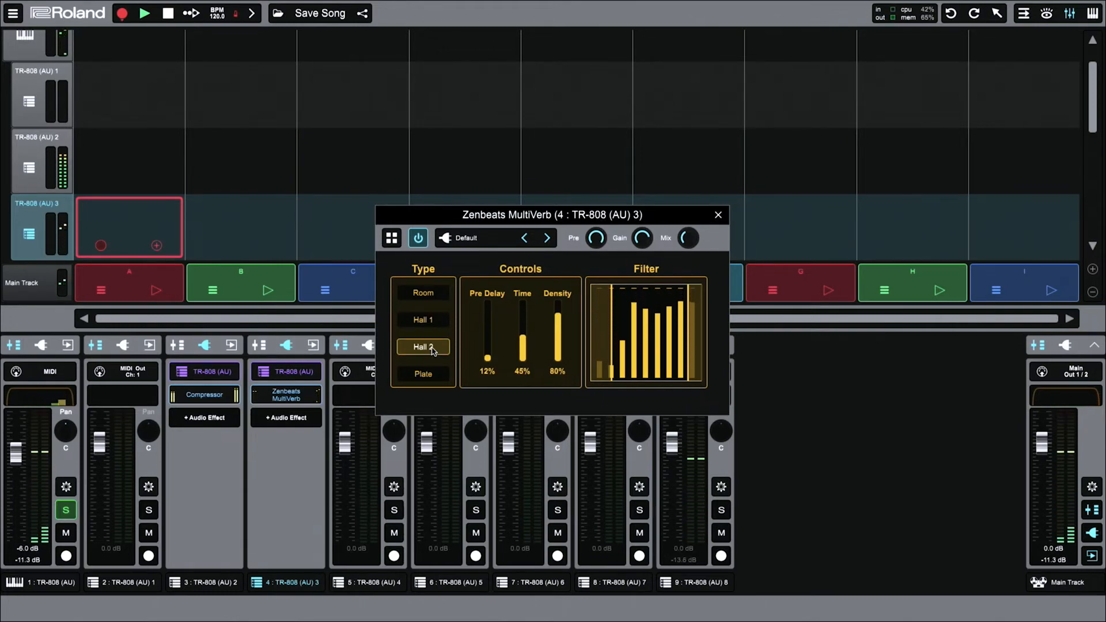
{"action": "left_click", "coordinate": [425, 294]}
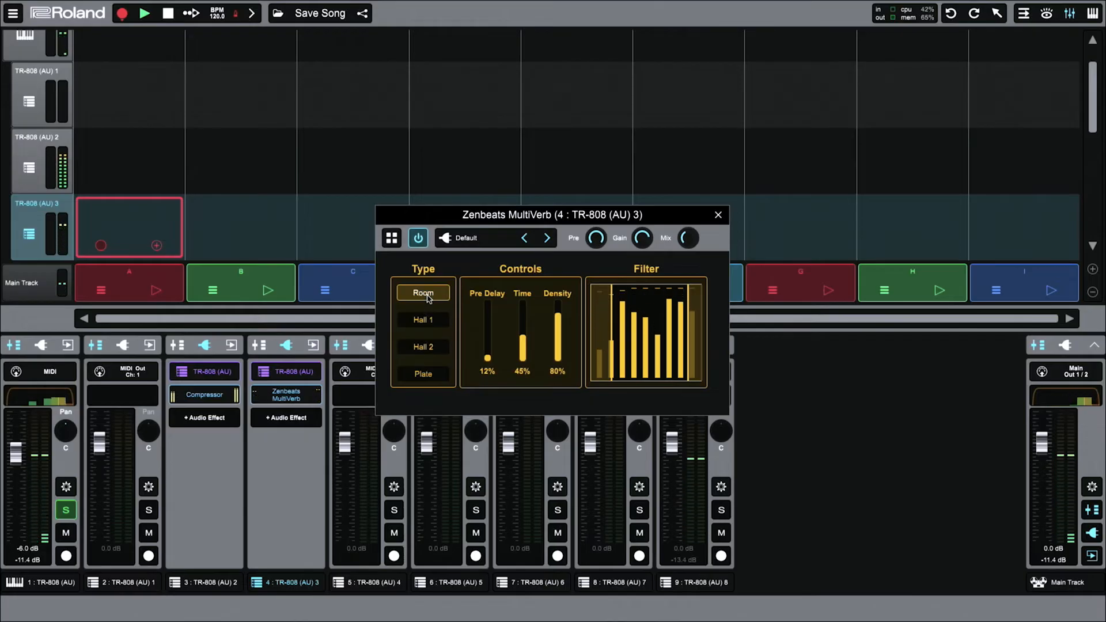
{"action": "left_click", "coordinate": [428, 375]}
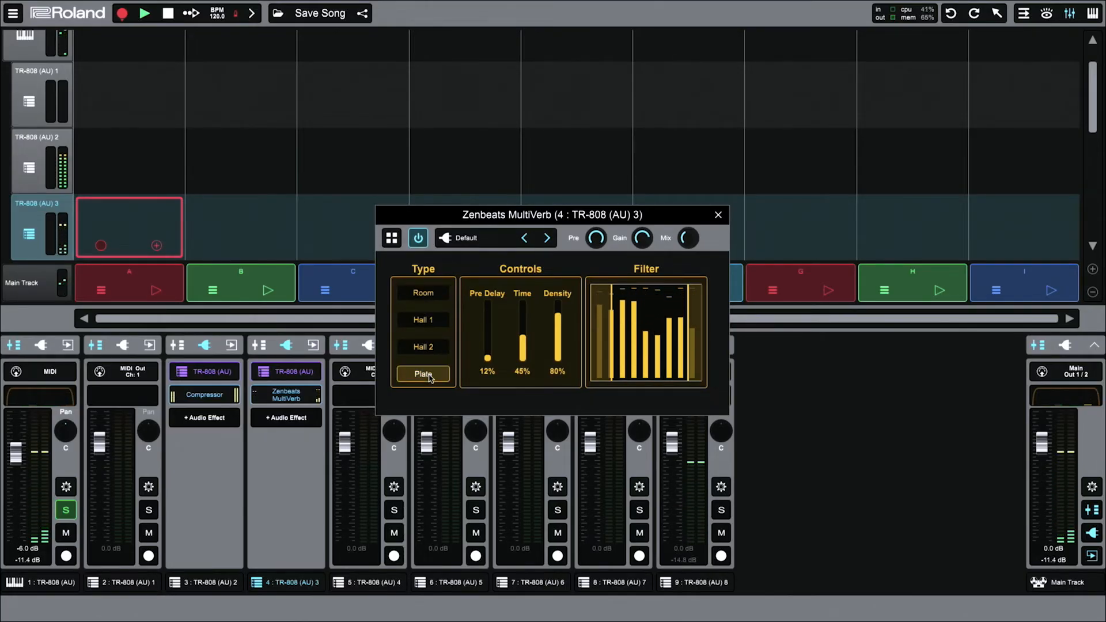
{"action": "left_click", "coordinate": [423, 297]}
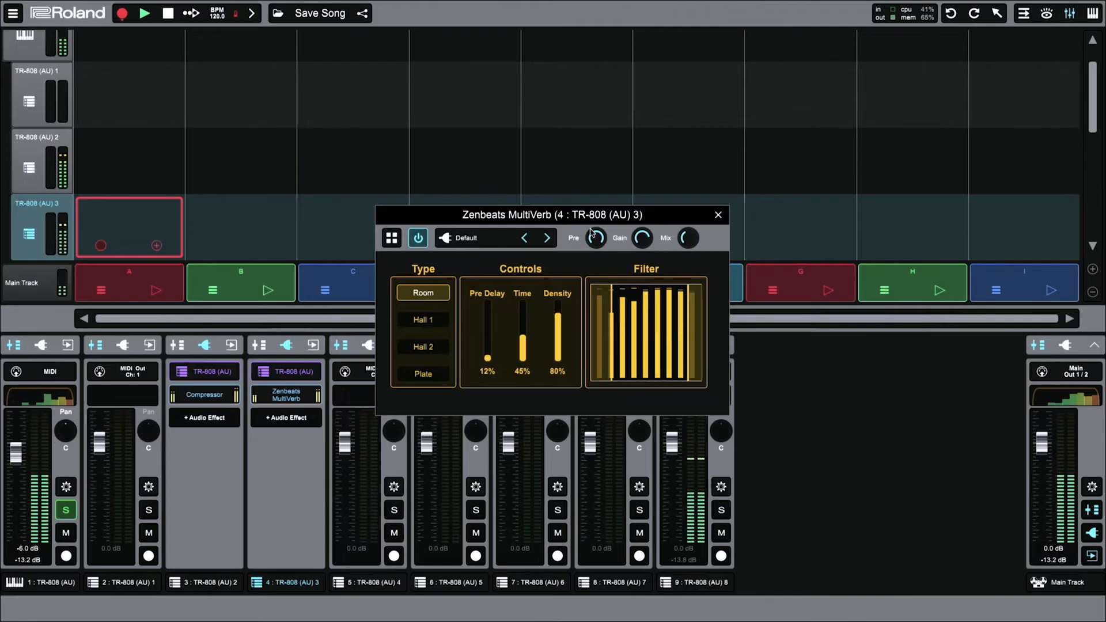
{"action": "left_click", "coordinate": [717, 214]}
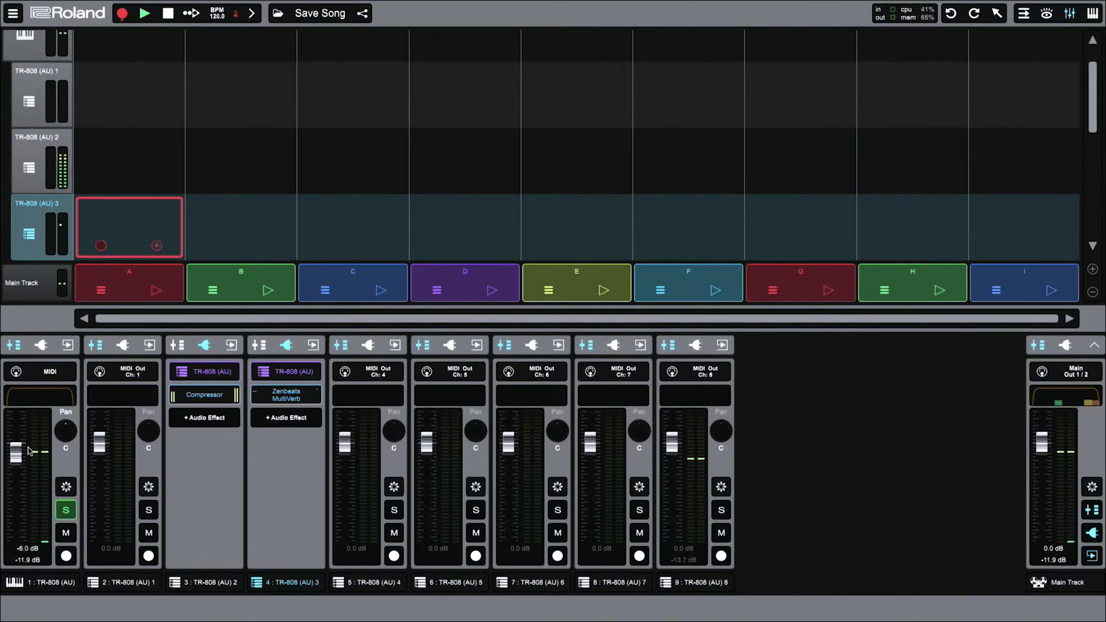
{"action": "left_click", "coordinate": [72, 489]}
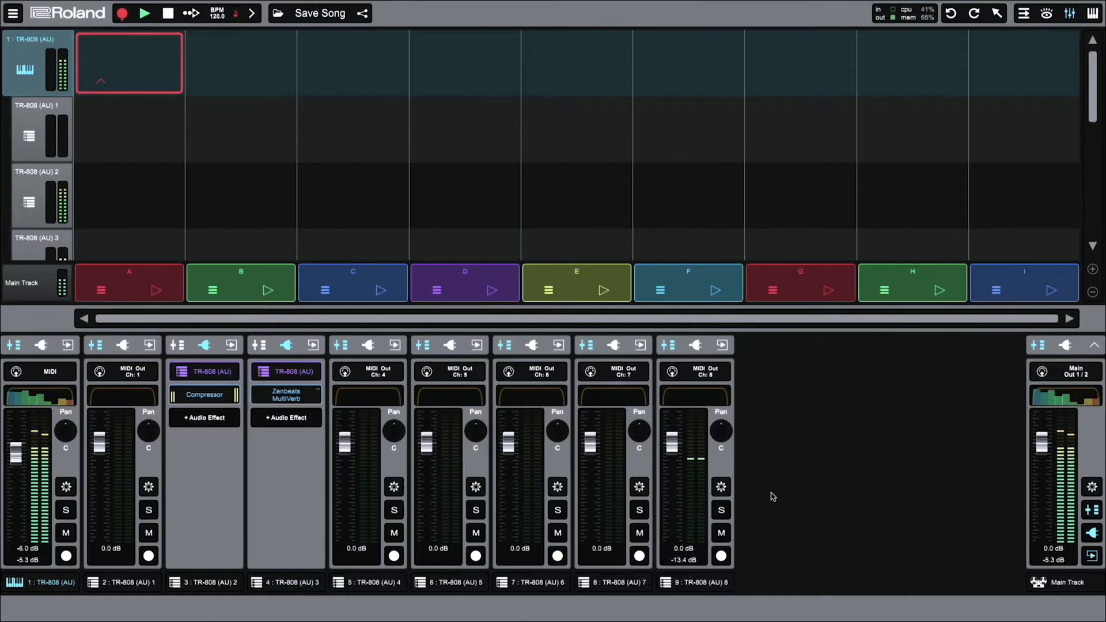
Step: On the soloed TR-808 (AU) 8 subtrack, raise the level to +0.3 dB and insert the Zenbeats Delay effect
{"action": "left_click", "coordinate": [721, 511]}
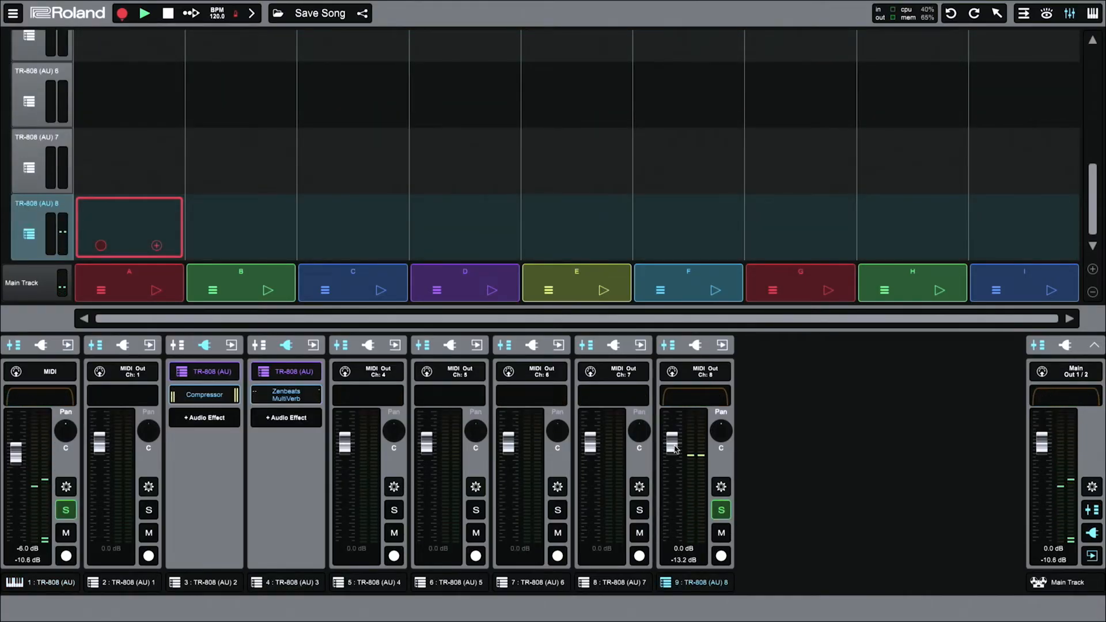
{"action": "left_click_drag", "start_coordinate": [674, 440], "coordinate": [673, 437]}
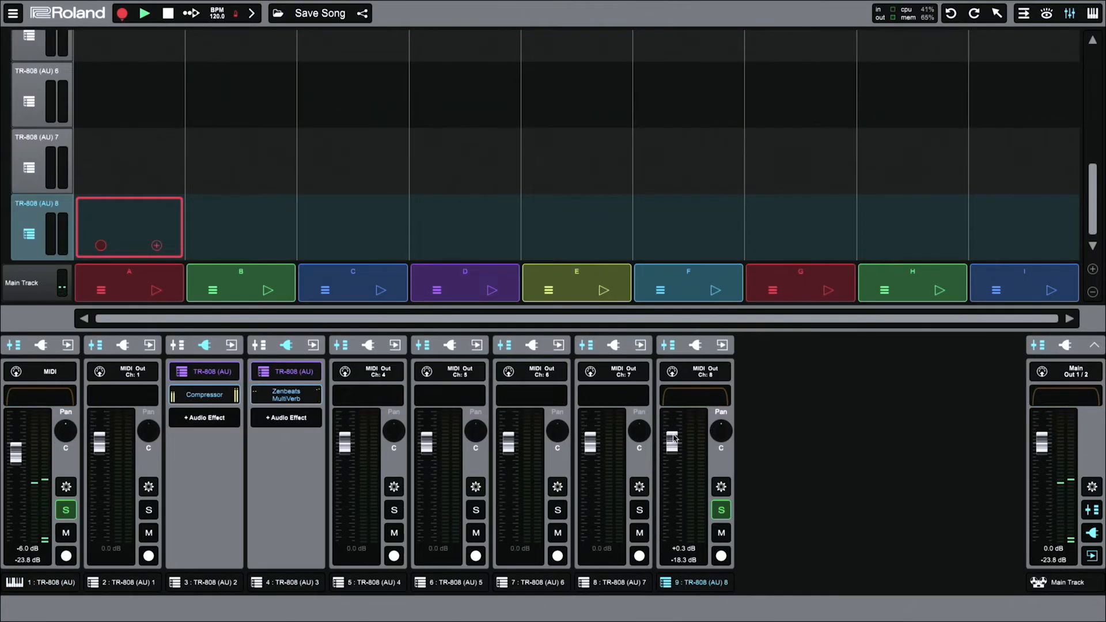
{"action": "left_click", "coordinate": [695, 344]}
{"action": "left_click", "coordinate": [683, 397]}
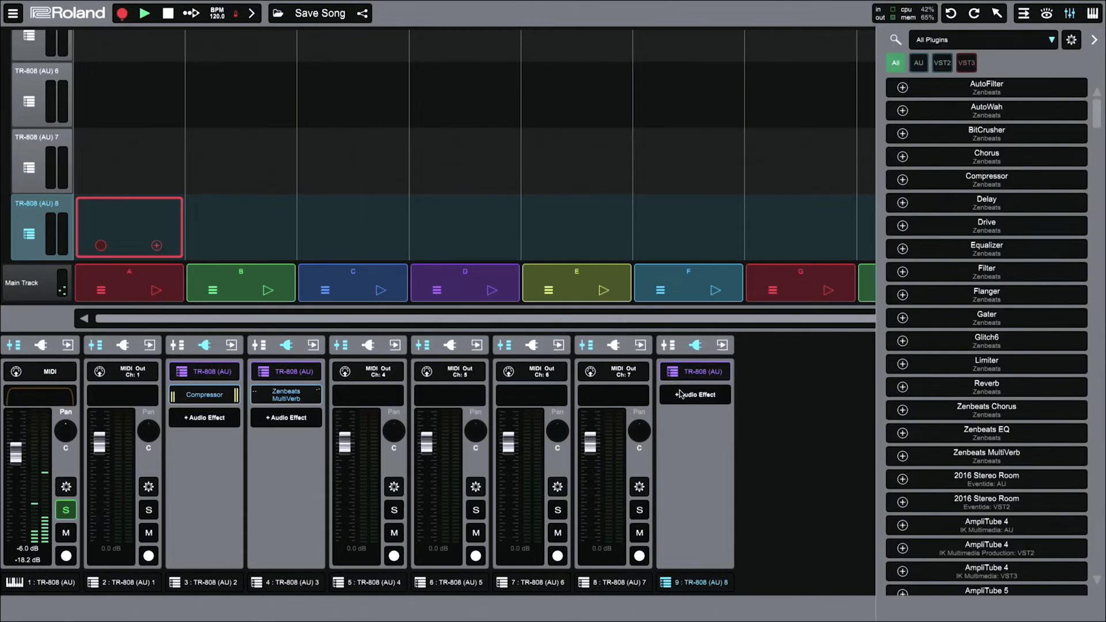
{"action": "left_click", "coordinate": [1051, 39]}
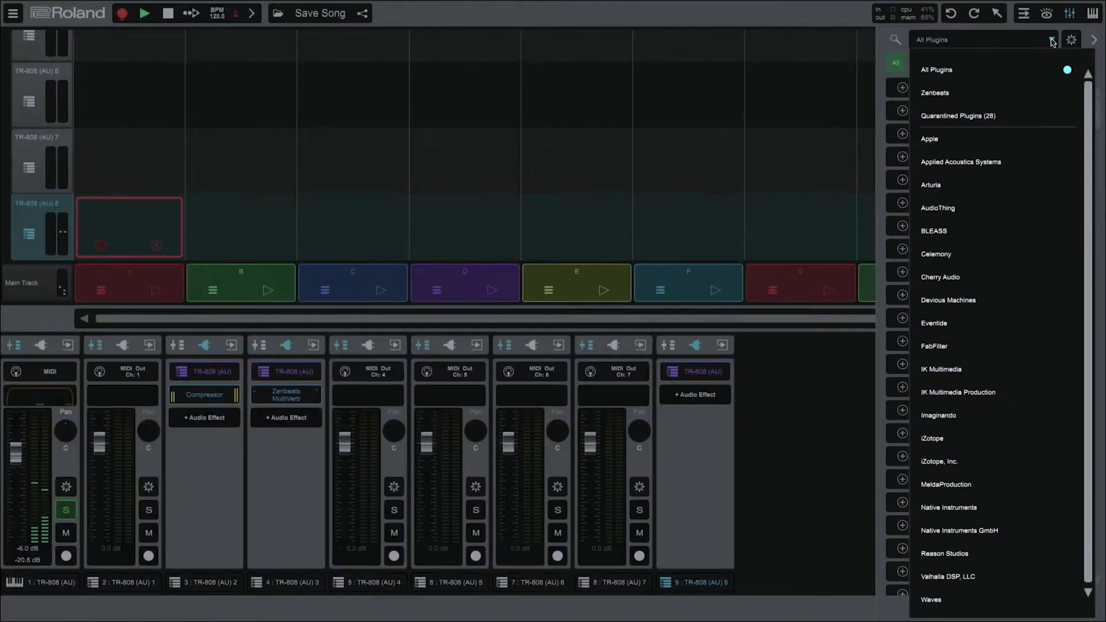
{"action": "left_click", "coordinate": [923, 206]}
{"action": "left_click", "coordinate": [902, 180]}
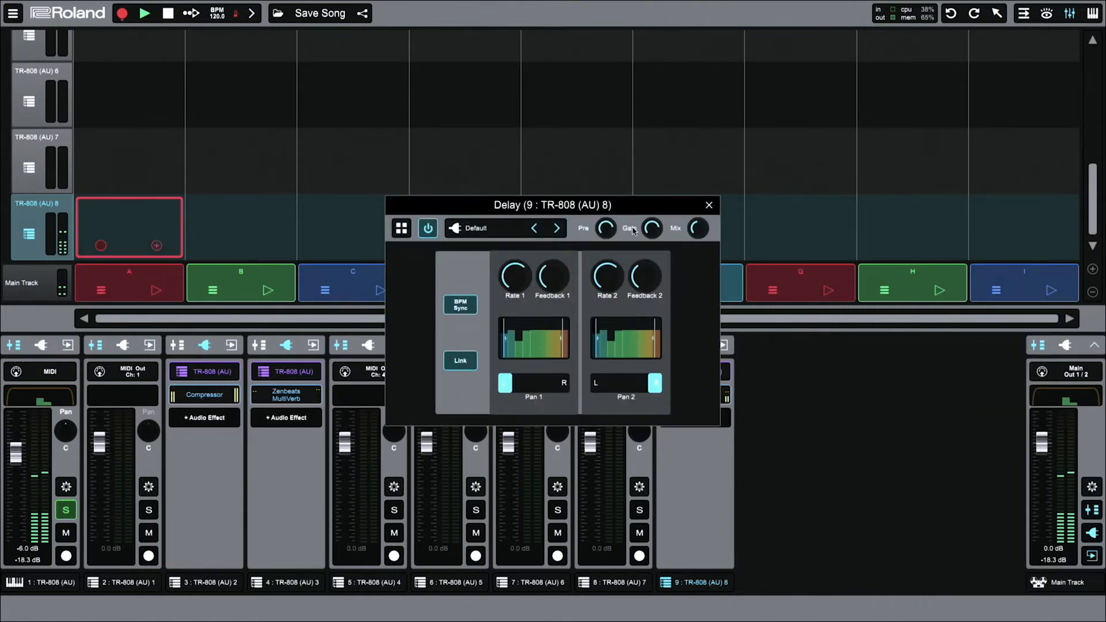
Step: Load the Fast Delay preset and unlink the two delay lines while adjusting their feedback and Rate 1
{"action": "left_click", "coordinate": [556, 228]}
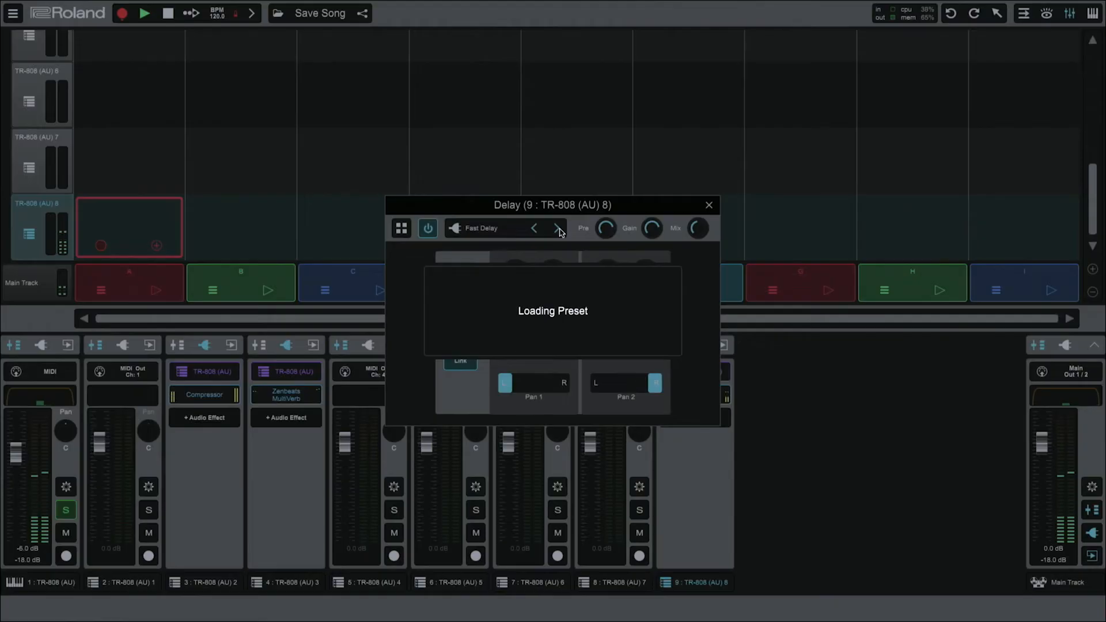
{"action": "left_click_drag", "start_coordinate": [646, 275], "coordinate": [606, 297]}
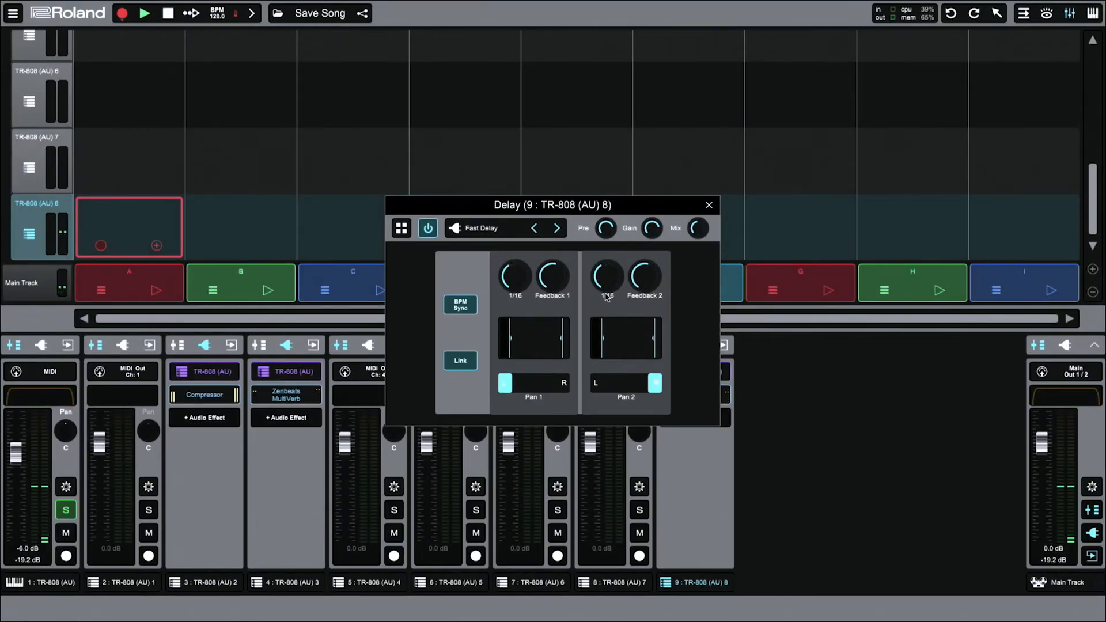
{"action": "left_click", "coordinate": [460, 360]}
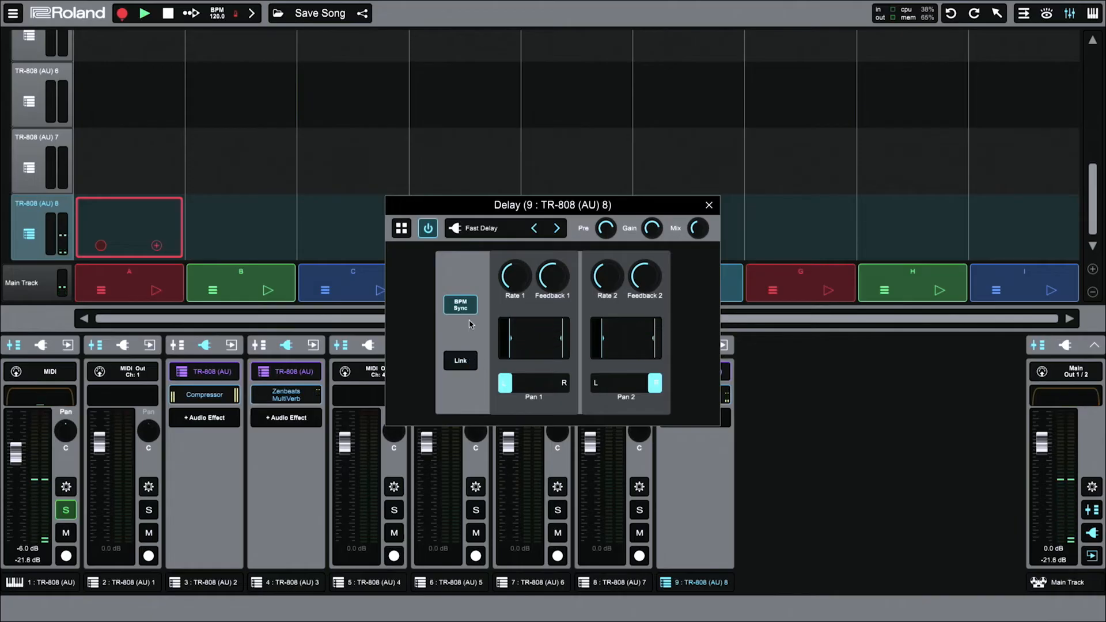
{"action": "left_click_drag", "start_coordinate": [507, 281], "coordinate": [522, 268]}
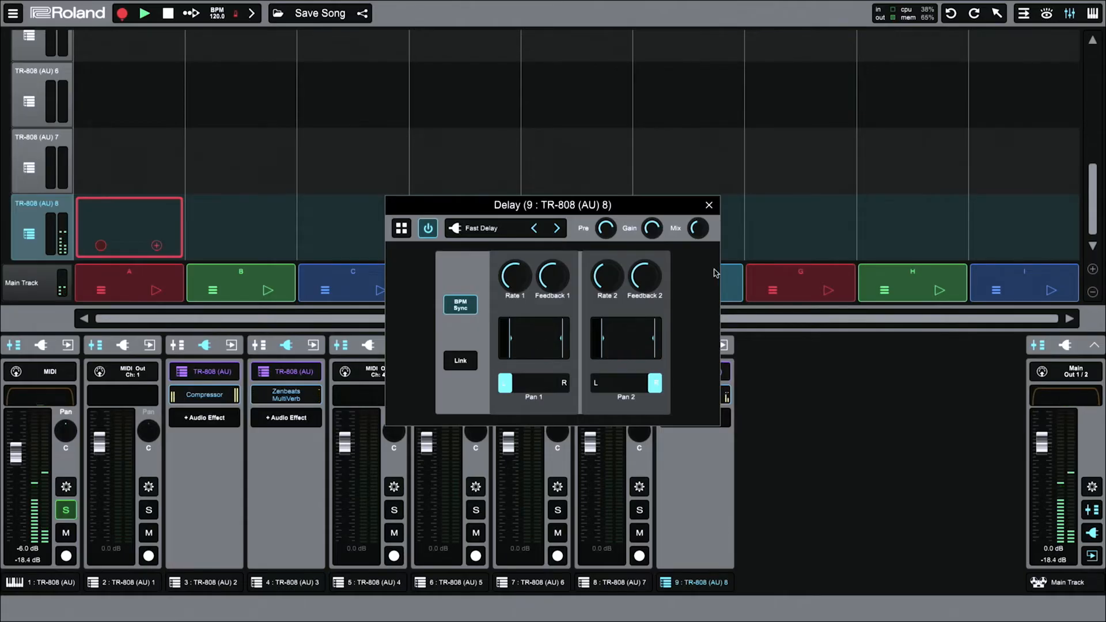
{"action": "left_click", "coordinate": [708, 205]}
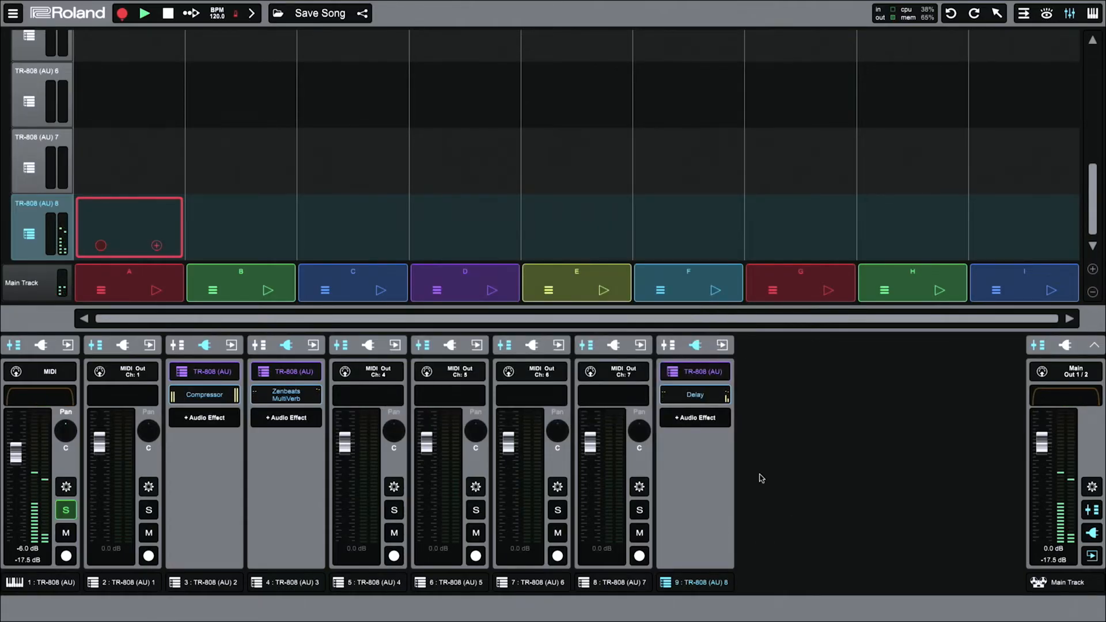
Step: Clear the solo to hear the full drum mix with effects and stop the TR-808 pattern
{"action": "left_click", "coordinate": [65, 510]}
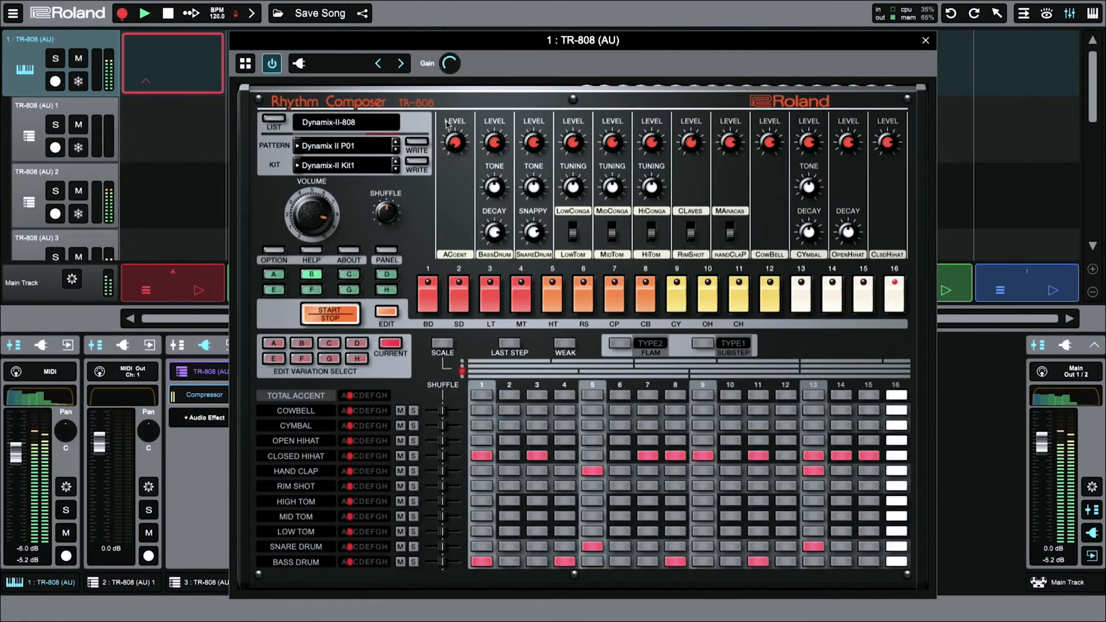
{"action": "left_click", "coordinate": [333, 314]}
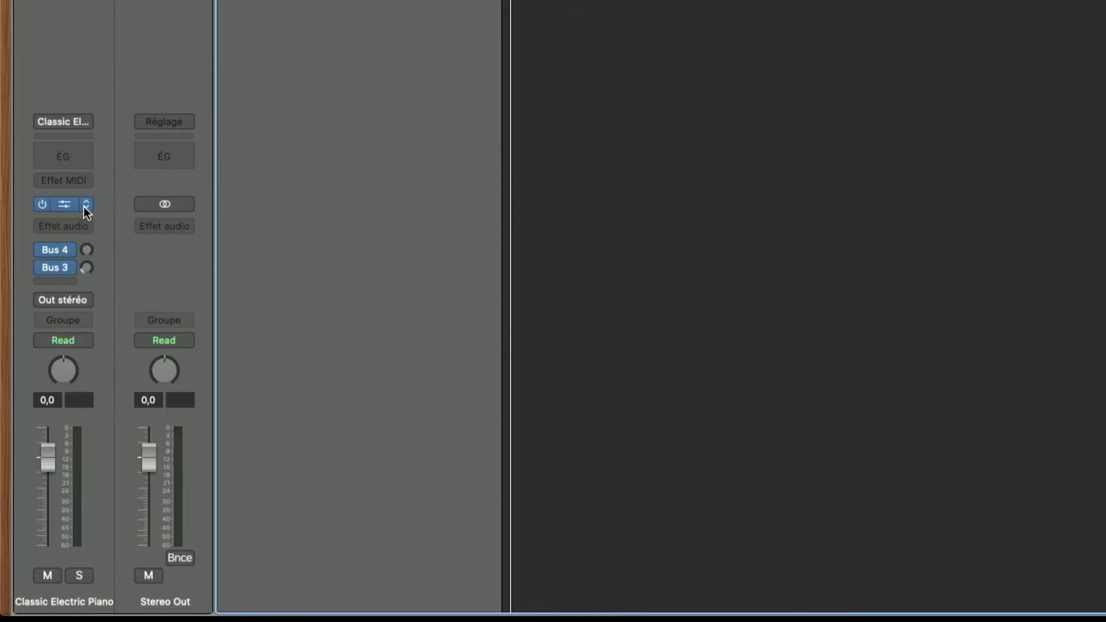
Step: In Logic Pro, replace the Classic Electric Piano track's instrument with Roland Cloud's TR-808 in its Multisortie (12xStéréo) version
{"action": "left_click", "coordinate": [50, 358]}
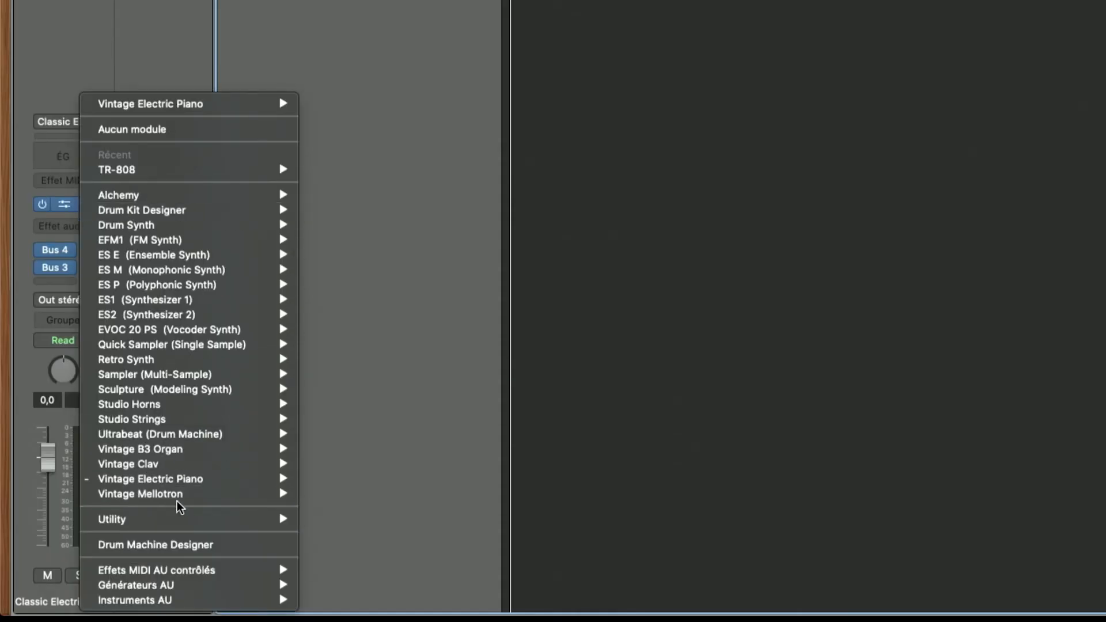
{"action": "mouse_move", "coordinate": [214, 600]}
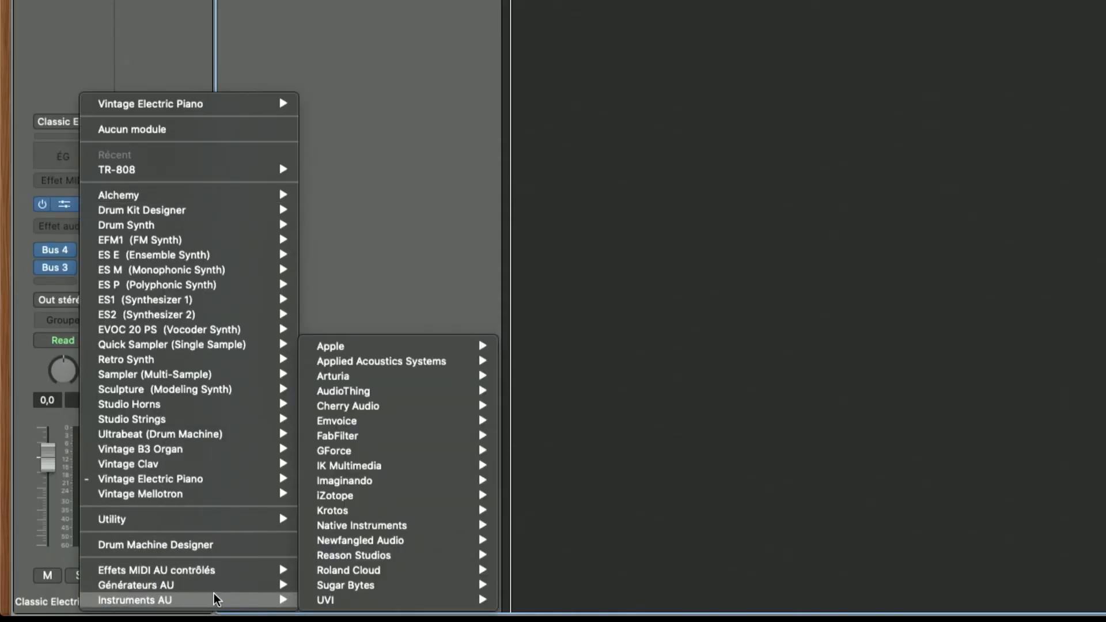
{"action": "mouse_move", "coordinate": [387, 569]}
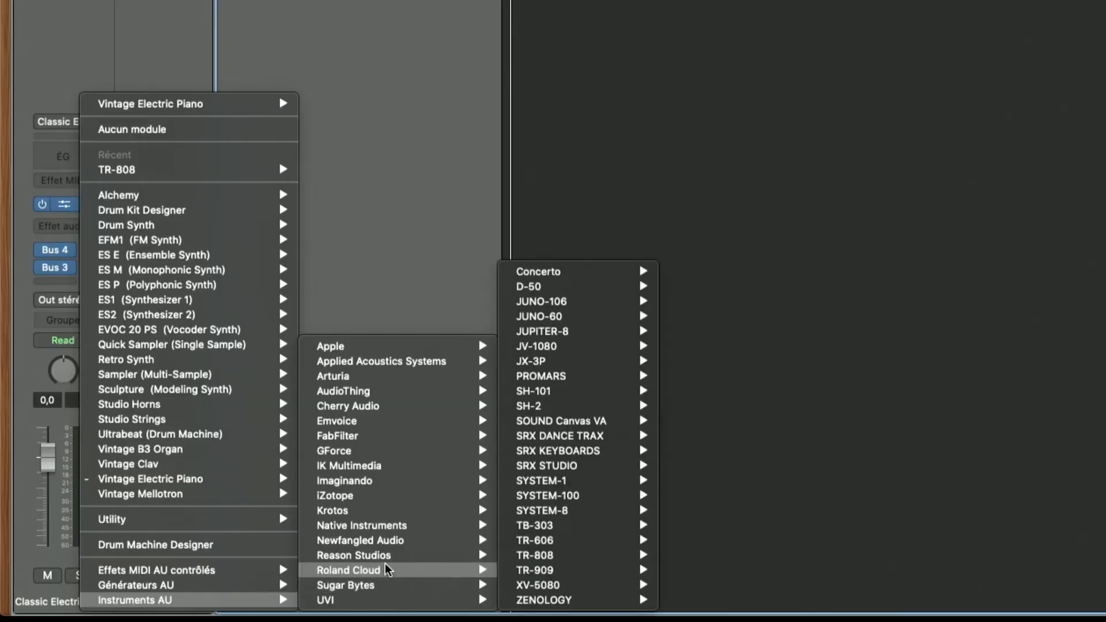
{"action": "mouse_move", "coordinate": [599, 556]}
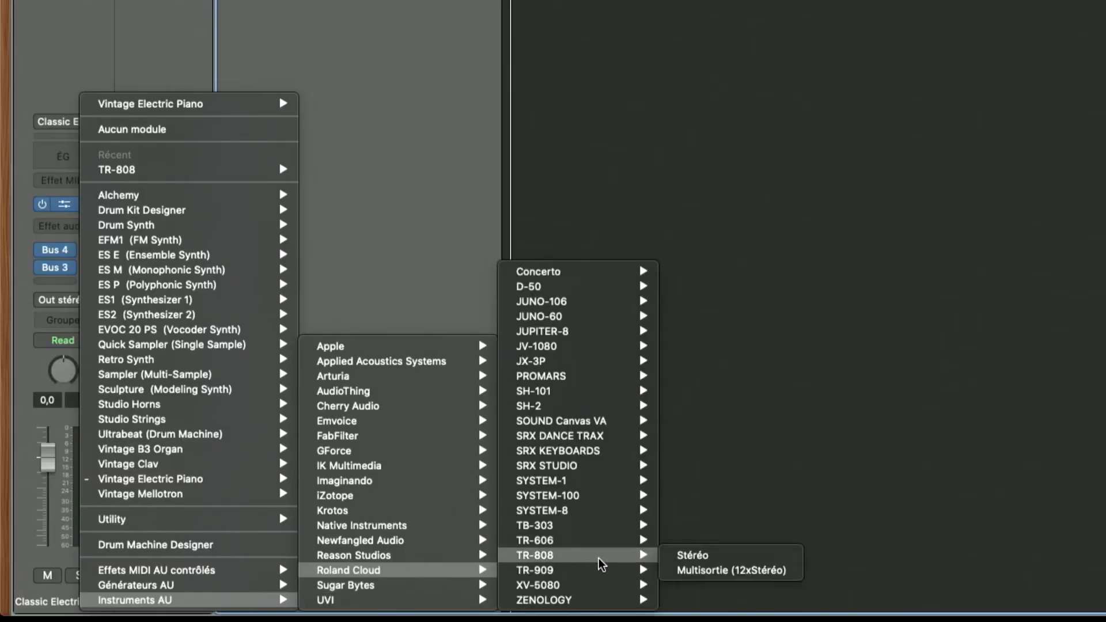
{"action": "left_click", "coordinate": [756, 571]}
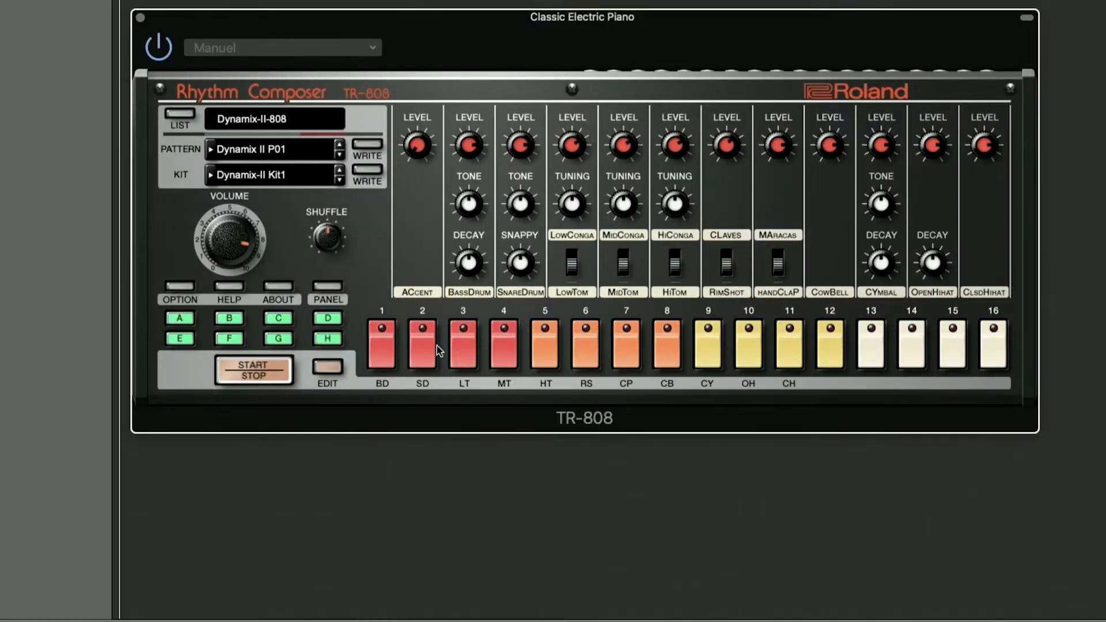
Step: Start the TR-808 pattern and enable sub outputs for the bass drum, snare drum and closed hi-hat
{"action": "left_click", "coordinate": [262, 366]}
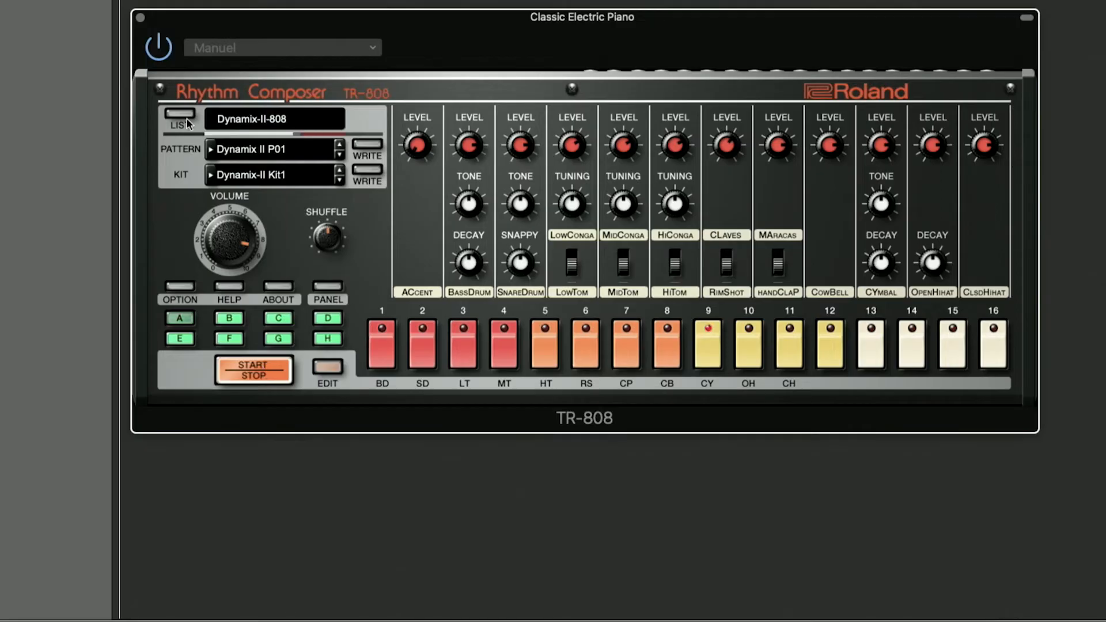
{"action": "left_click", "coordinate": [187, 286]}
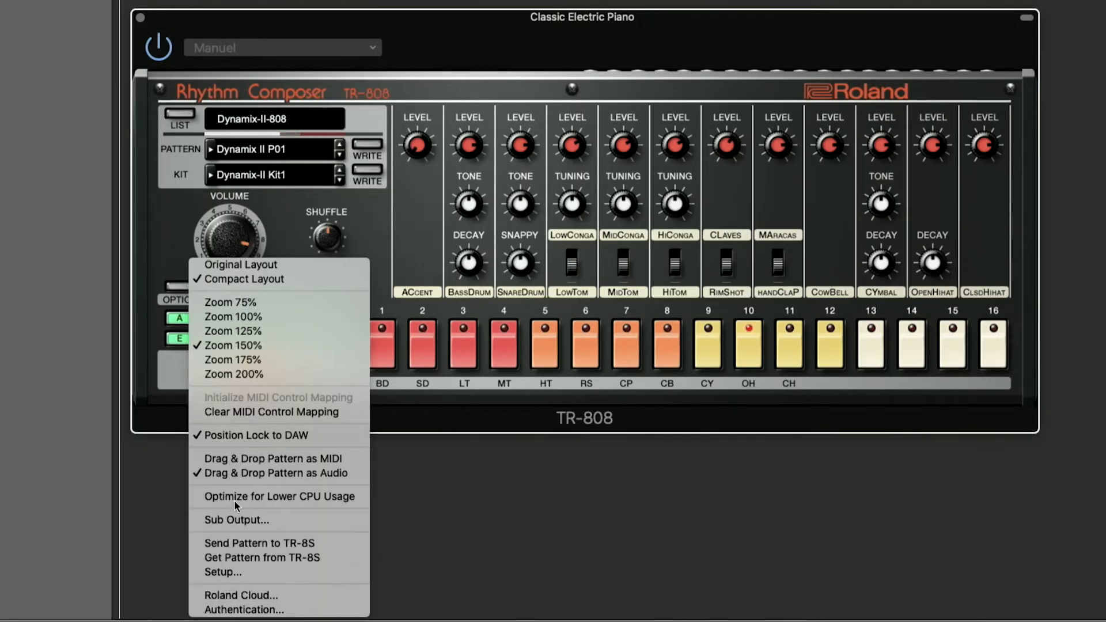
{"action": "left_click", "coordinate": [243, 520]}
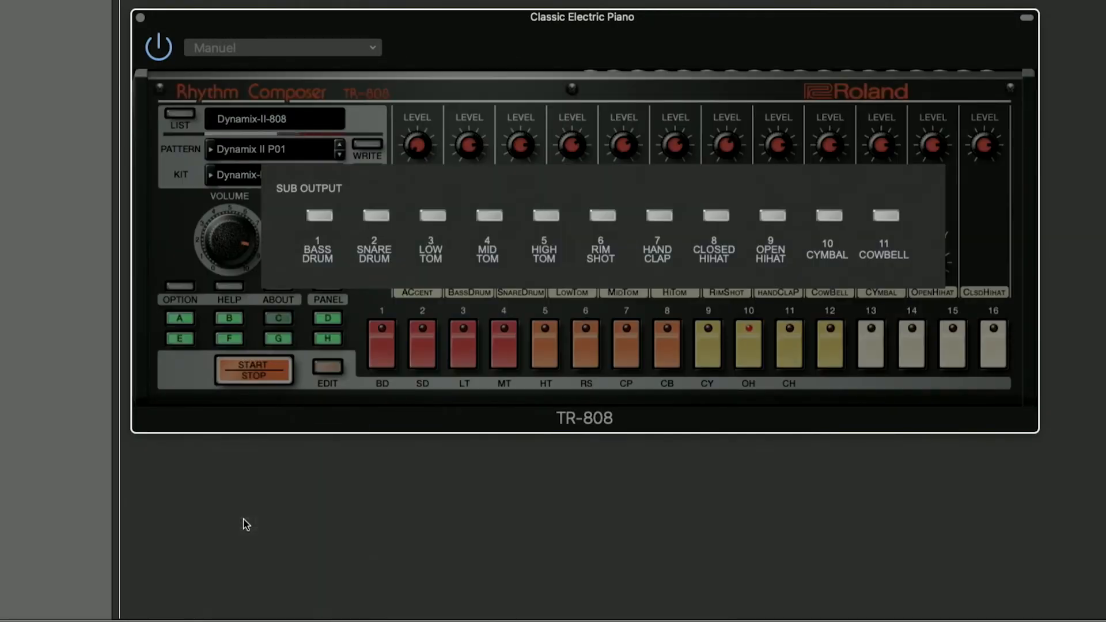
{"action": "left_click", "coordinate": [320, 217]}
{"action": "left_click", "coordinate": [376, 217]}
{"action": "left_click", "coordinate": [659, 216]}
{"action": "left_click", "coordinate": [716, 216]}
{"action": "left_click", "coordinate": [659, 216]}
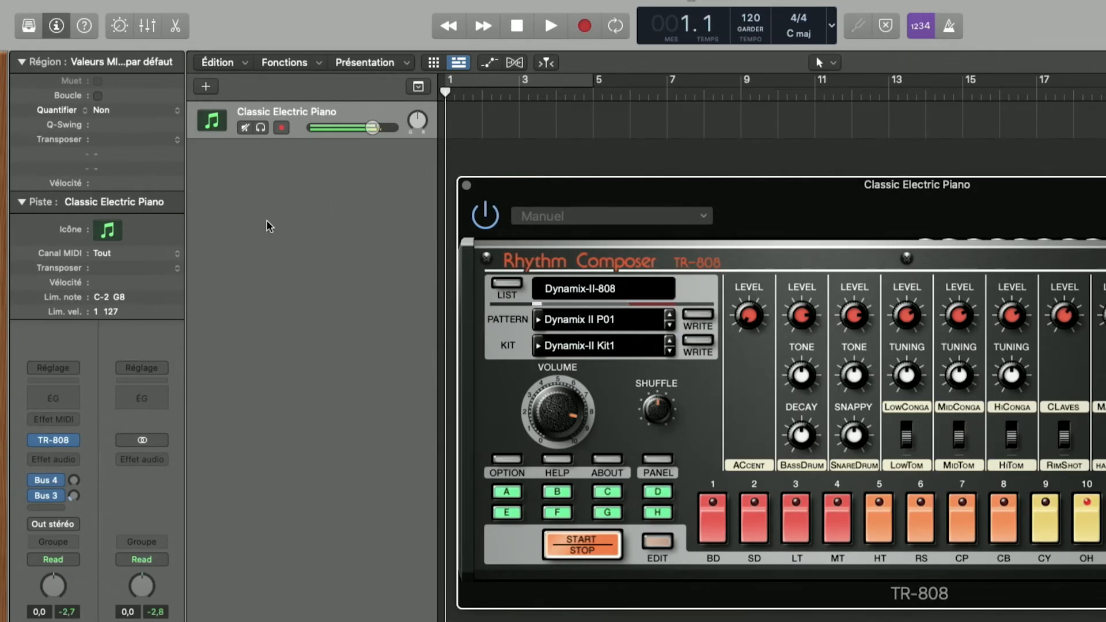
Step: Show the mixer, add three aux channels for the TR-808's extra outputs while the pattern plays, and move the plug-in window clear of them
{"action": "left_click", "coordinate": [152, 86]}
{"action": "left_click", "coordinate": [147, 27]}
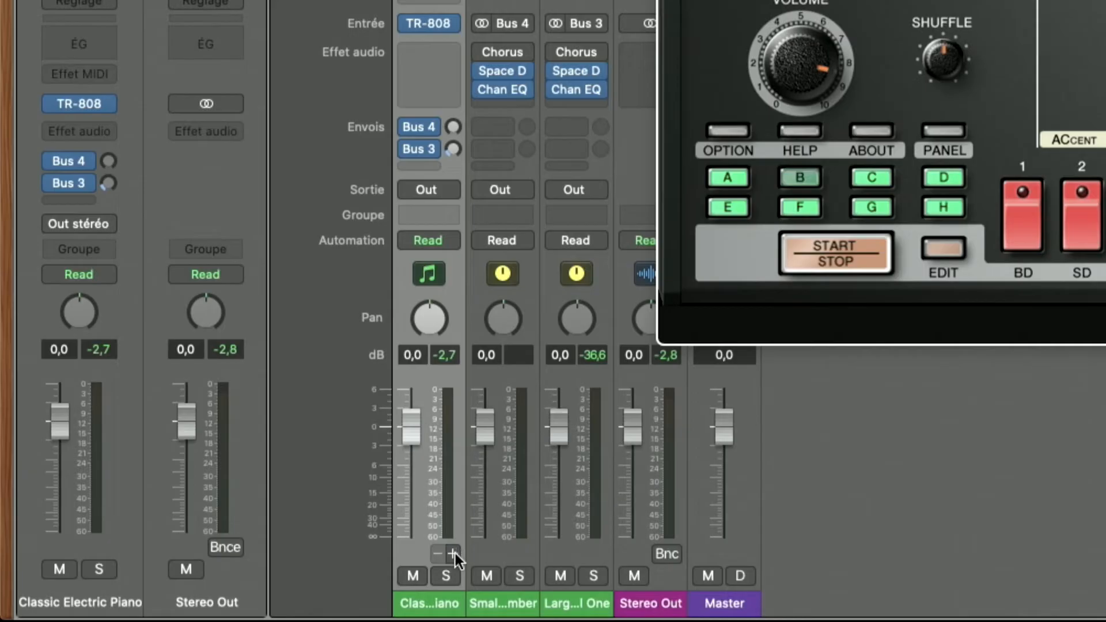
{"action": "left_click", "coordinate": [453, 553]}
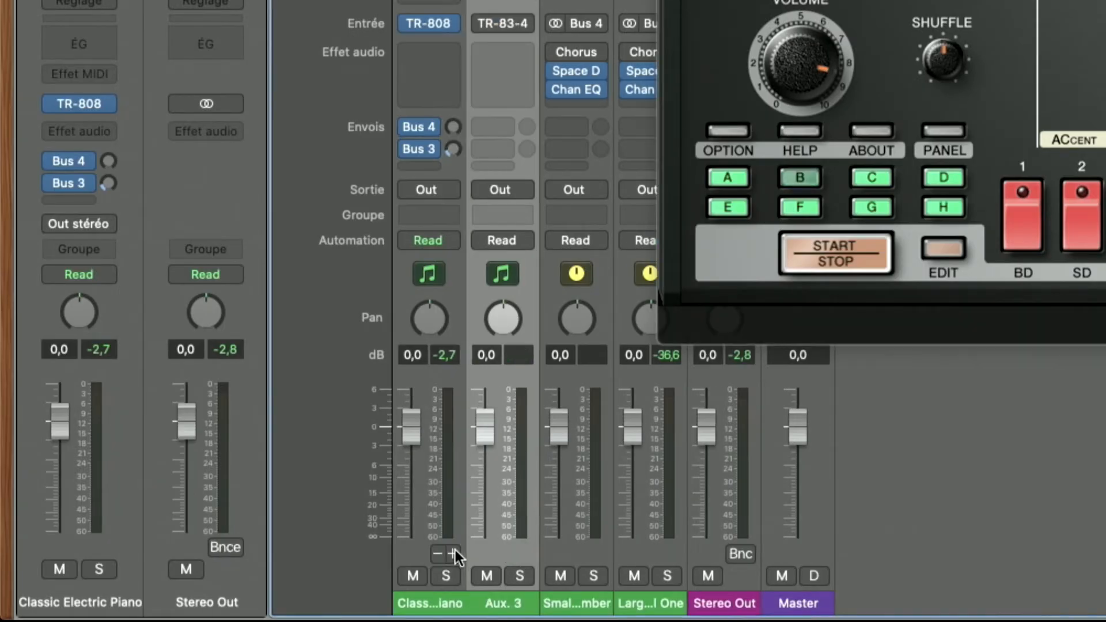
{"action": "left_click", "coordinate": [850, 247]}
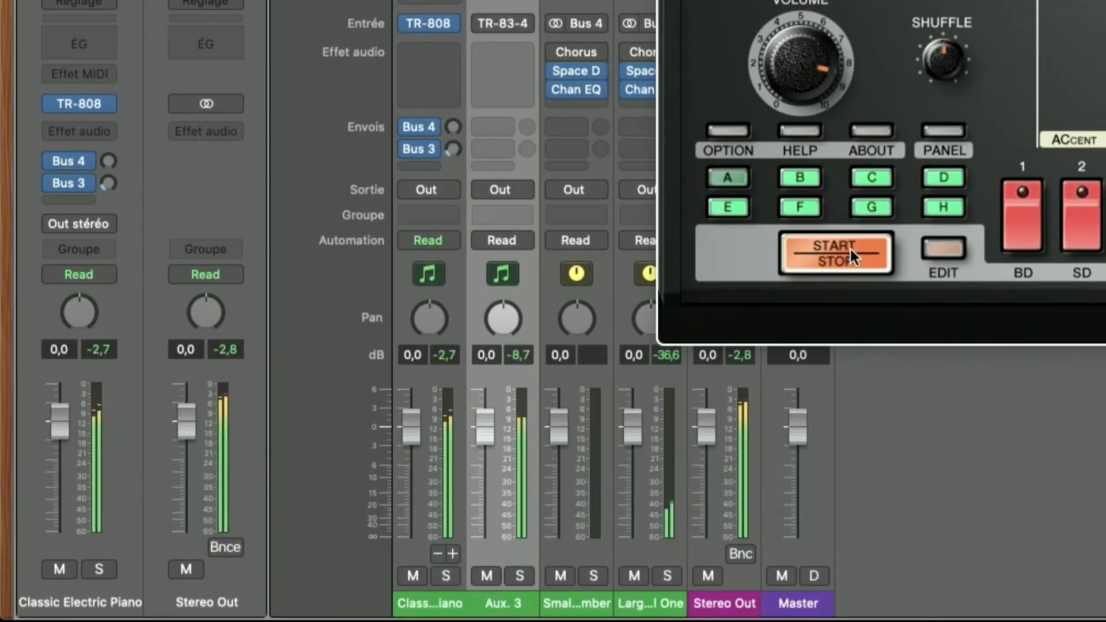
{"action": "left_click", "coordinate": [454, 552]}
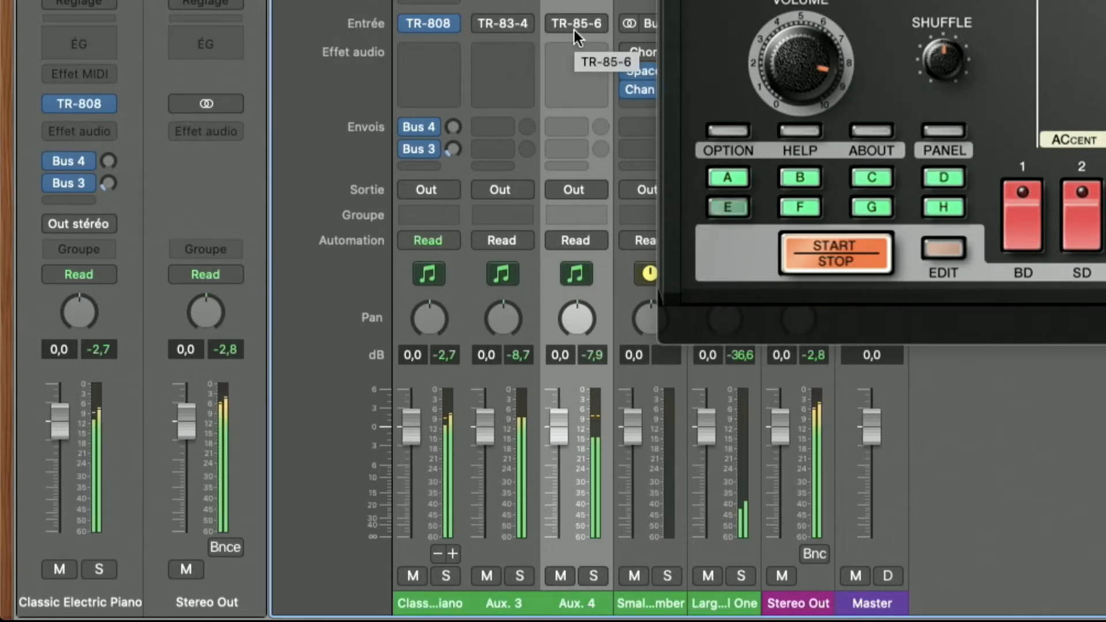
{"action": "left_click", "coordinate": [452, 554]}
{"action": "left_click_drag", "start_coordinate": [705, 0], "coordinate": [902, 0]}
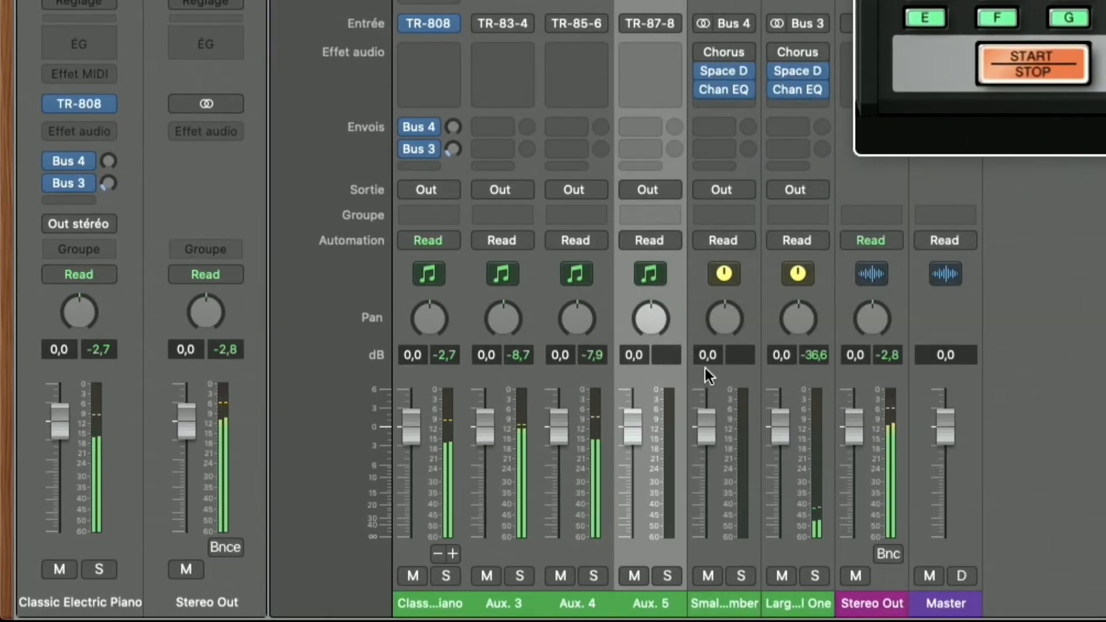
Step: Set the Aux. 5 channel's input to the TR17-18 instrument output
{"action": "left_click", "coordinate": [661, 24]}
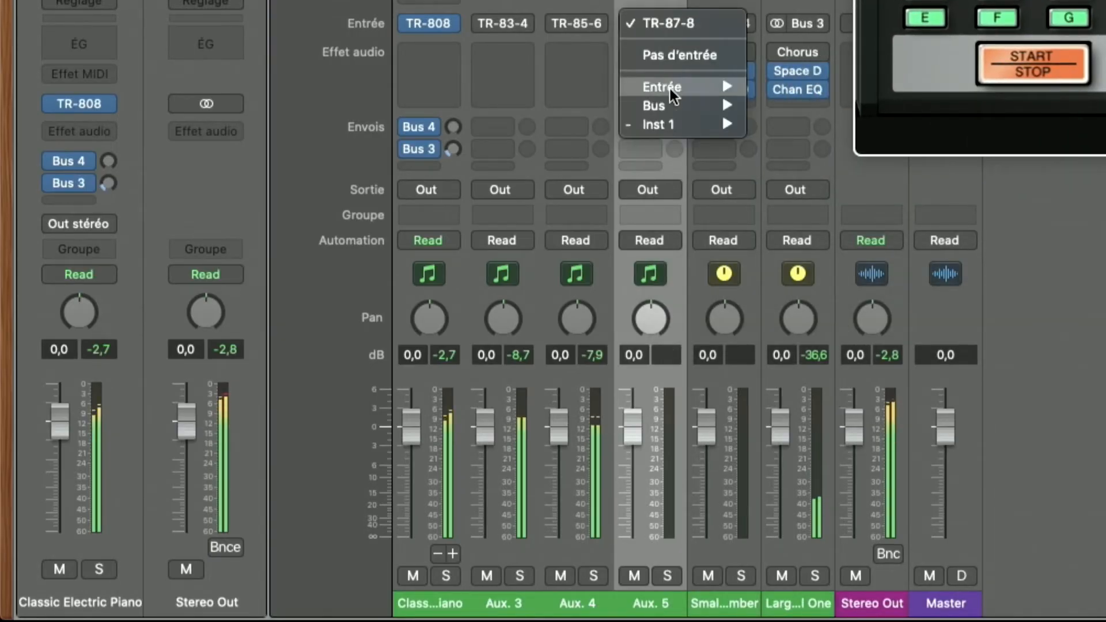
{"action": "mouse_move", "coordinate": [671, 126]}
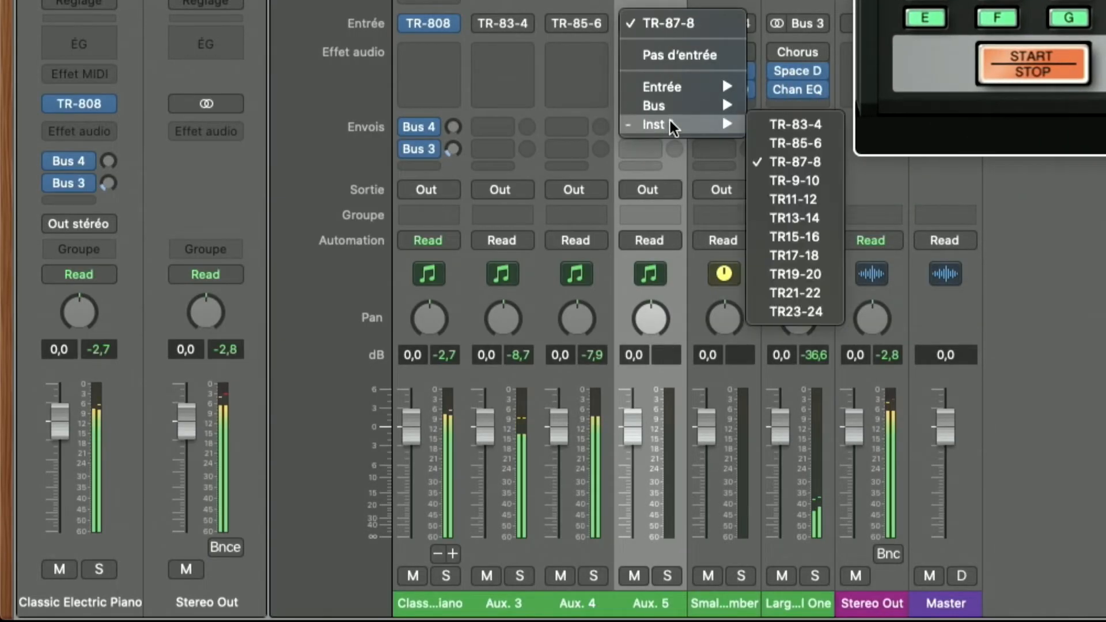
{"action": "left_click", "coordinate": [798, 256]}
{"action": "left_click", "coordinate": [650, 24]}
{"action": "left_click", "coordinate": [685, 292]}
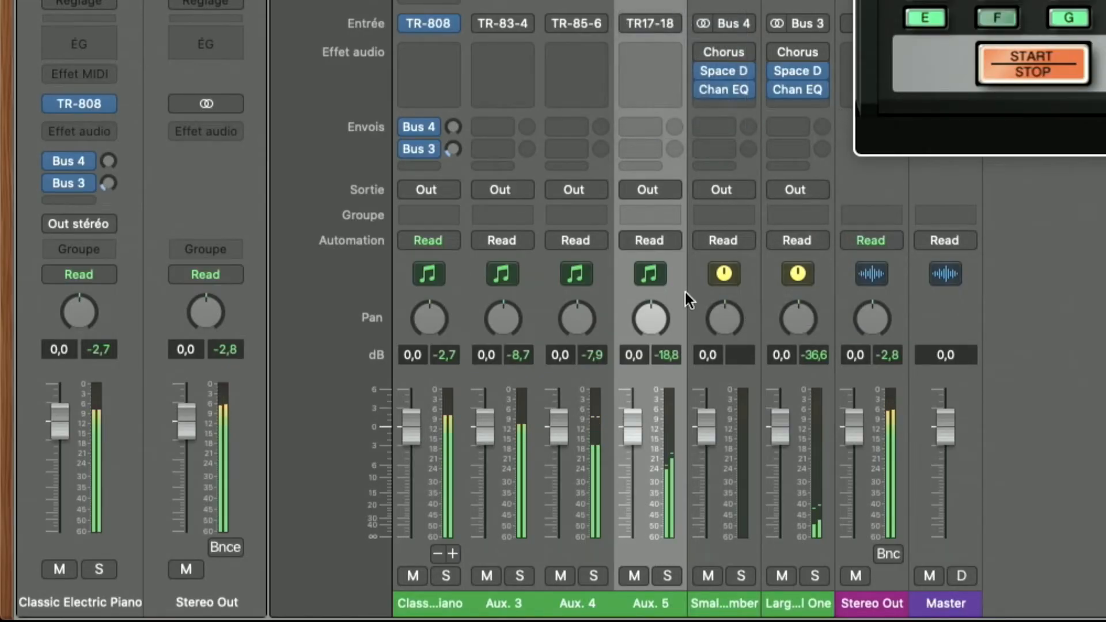
Step: Solo the hi-hat, snare and bass drum aux channels in turn to hear each separated sound
{"action": "left_click", "coordinate": [668, 573]}
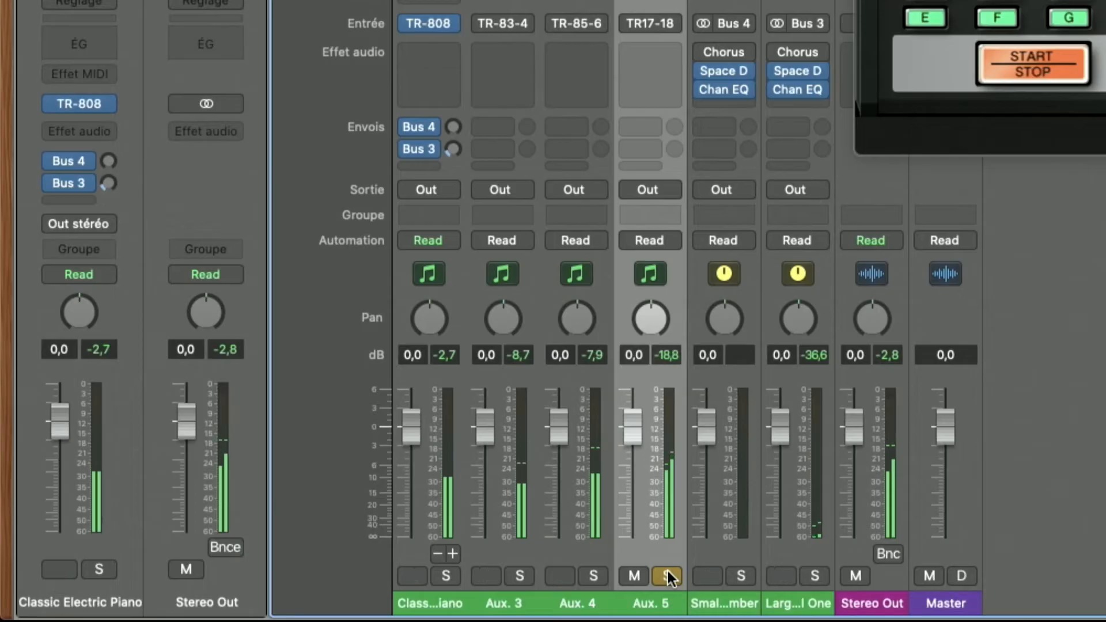
{"action": "left_click", "coordinate": [594, 576]}
{"action": "left_click", "coordinate": [669, 576]}
{"action": "left_click", "coordinate": [519, 575]}
{"action": "left_click", "coordinate": [594, 574]}
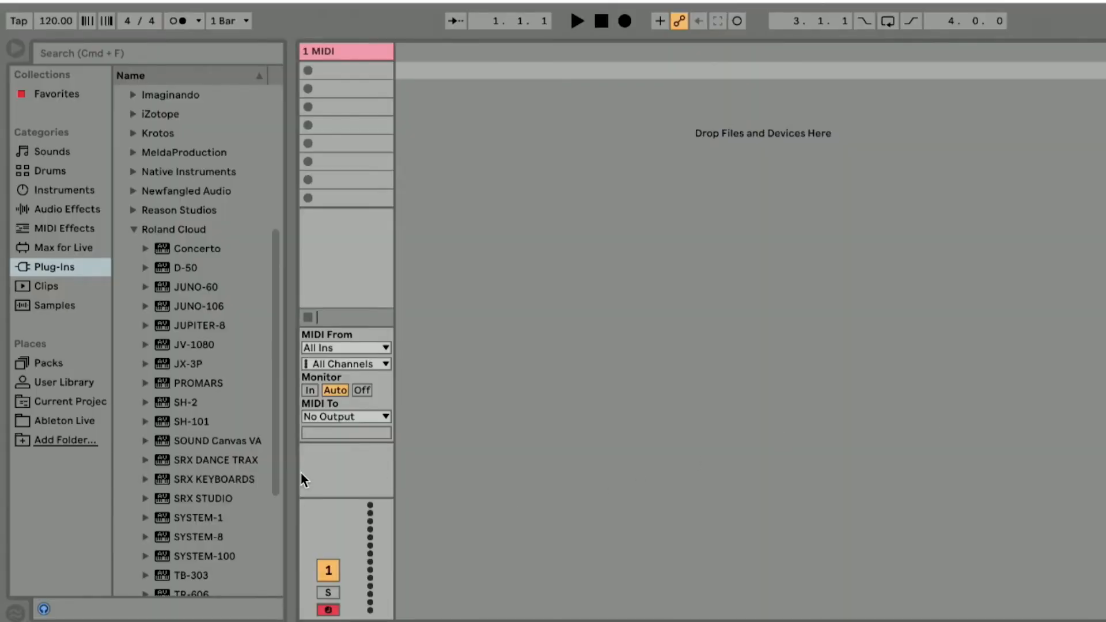
Step: Switch to Ableton Live, load the Roland Cloud TR-808 plug-in onto the 1 MIDI track and start its pattern
{"action": "scroll", "coordinate": [190, 507], "scroll_direction": "down", "scroll_amount": 5}
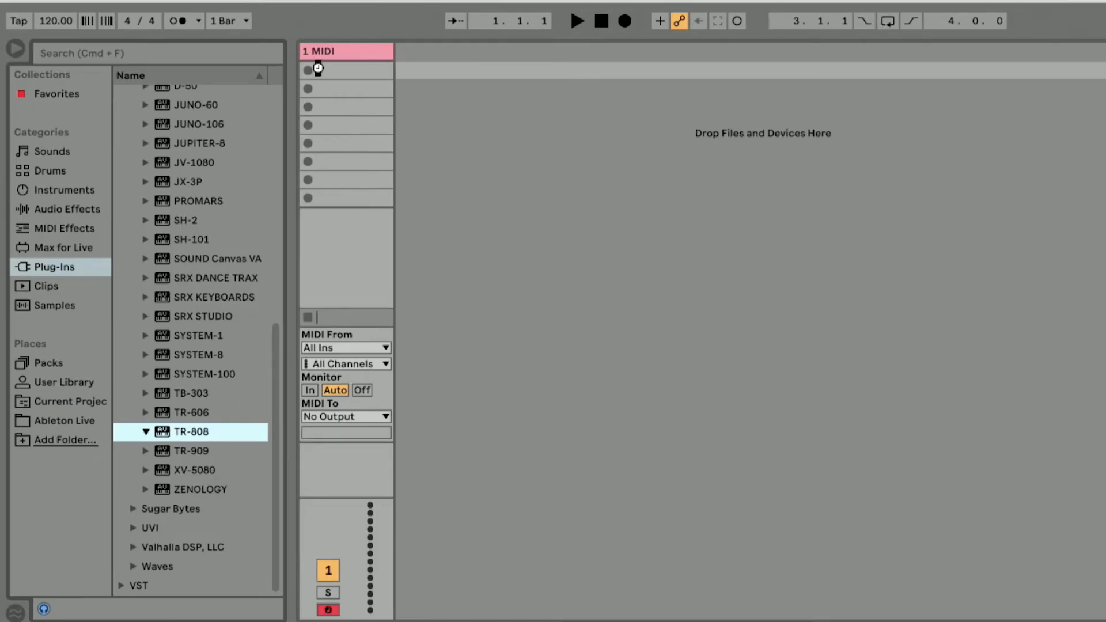
{"action": "left_click_drag", "start_coordinate": [318, 68], "coordinate": [319, 69]}
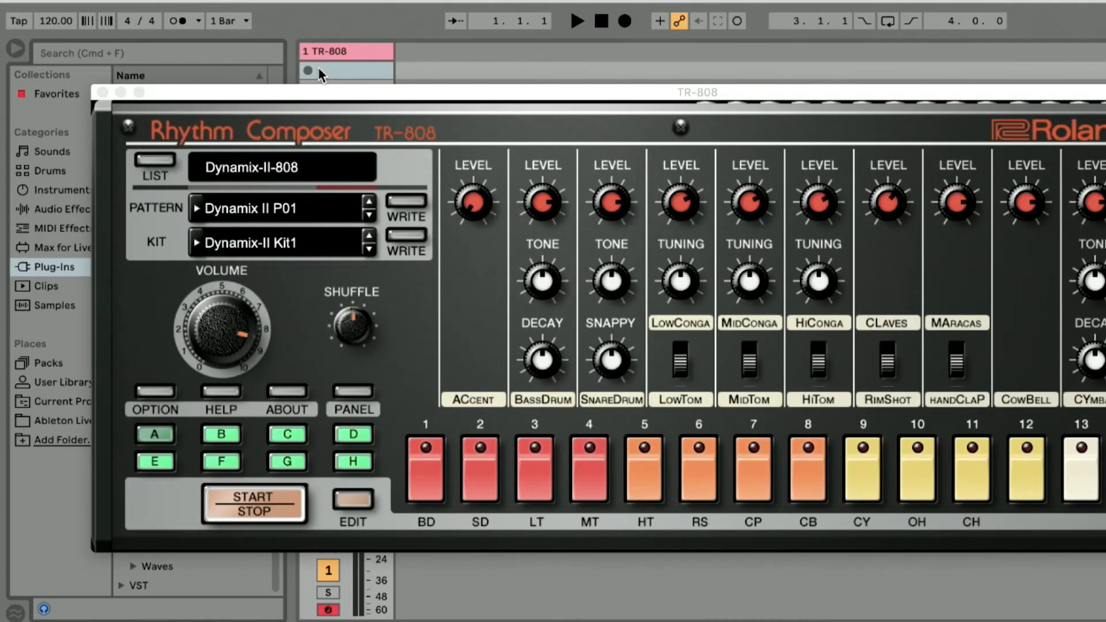
{"action": "left_click", "coordinate": [258, 501]}
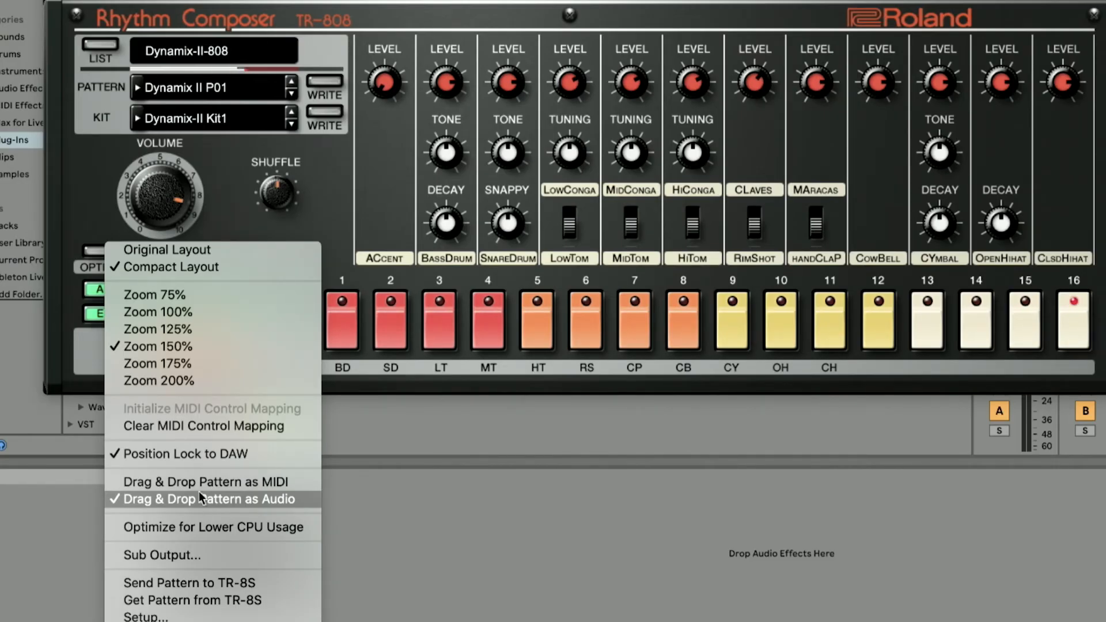
Step: Enable the TR-808's sub outputs for the bass drum, snare drum, closed hi-hat and open hi-hat
{"action": "left_click", "coordinate": [177, 555]}
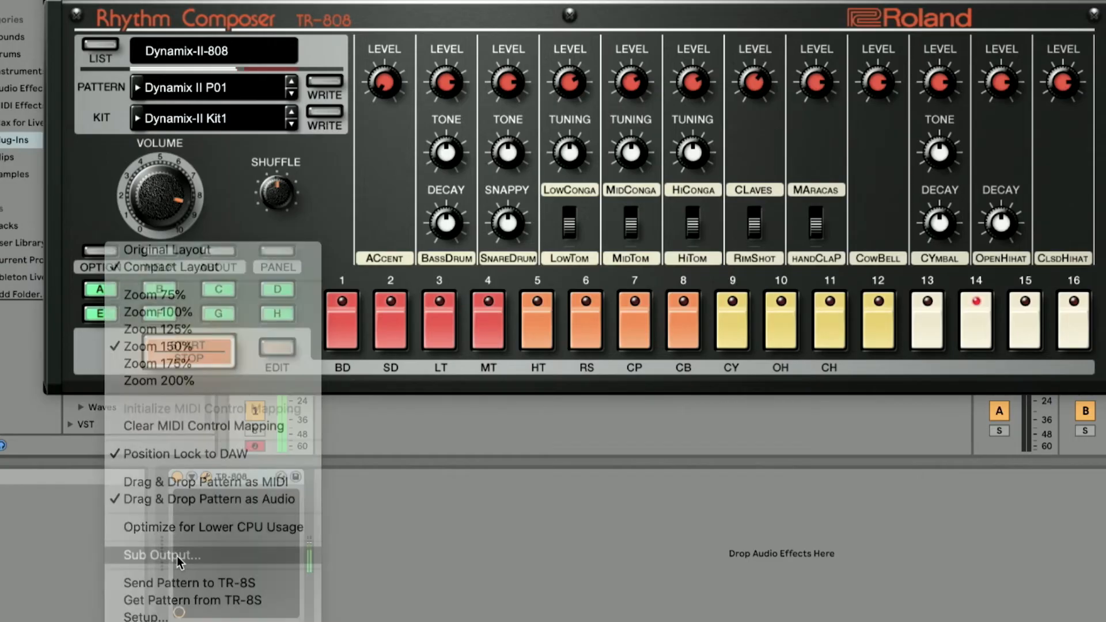
{"action": "left_click", "coordinate": [267, 167]}
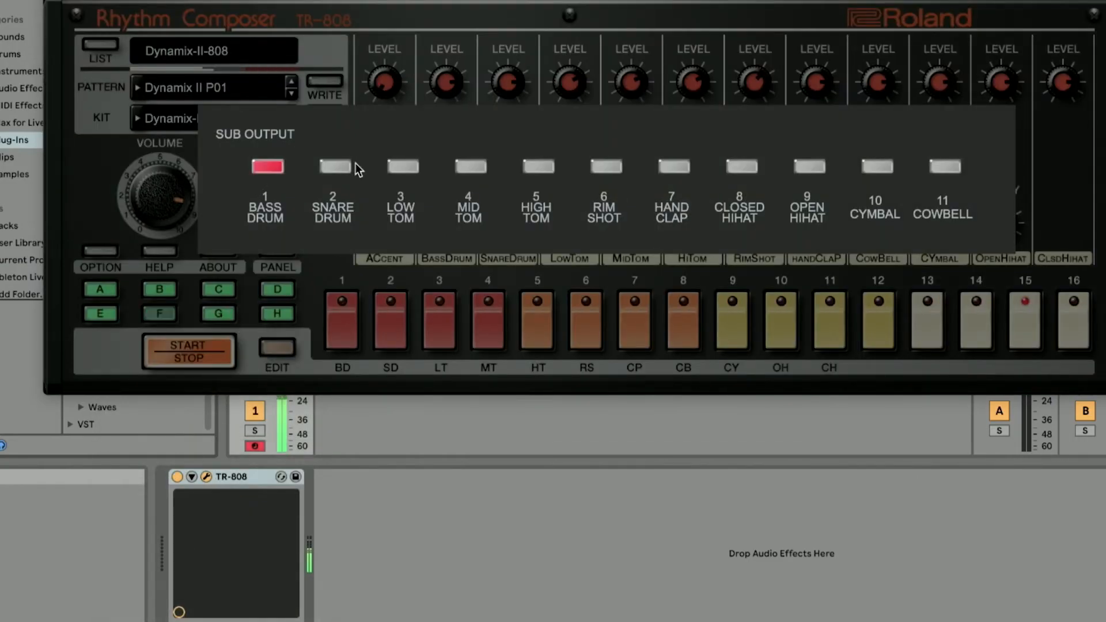
{"action": "left_click", "coordinate": [347, 166]}
{"action": "left_click", "coordinate": [405, 167]}
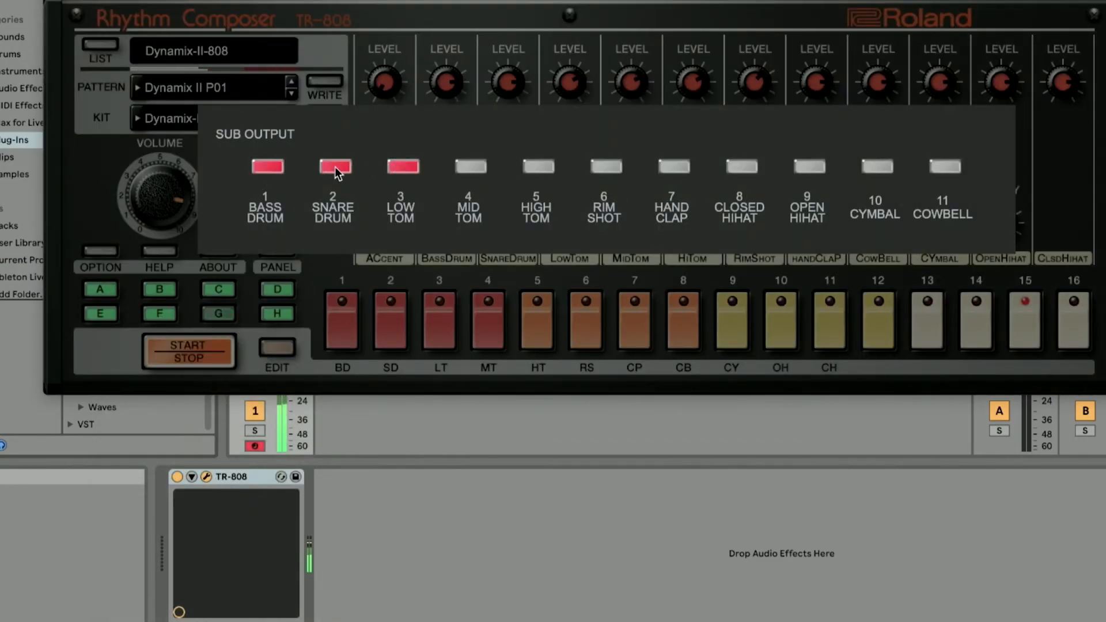
{"action": "left_click", "coordinate": [408, 167]}
{"action": "left_click", "coordinate": [744, 167]}
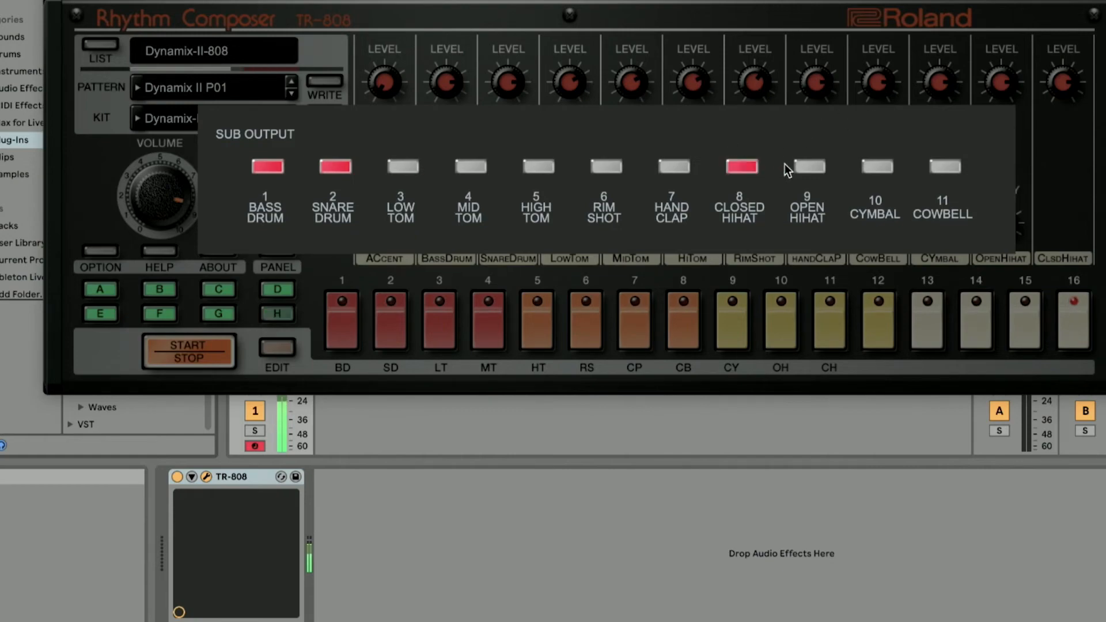
{"action": "left_click", "coordinate": [807, 168]}
{"action": "left_click", "coordinate": [867, 38]}
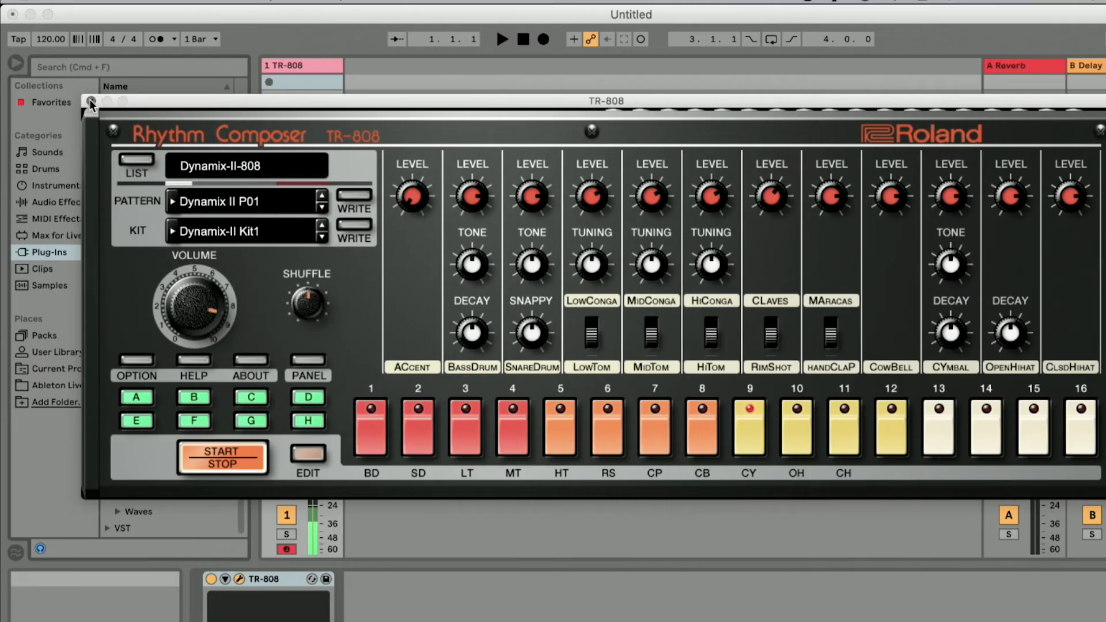
Step: Close the TR-808 window and add three audio tracks beside the instrument track
{"action": "left_click", "coordinate": [90, 102]}
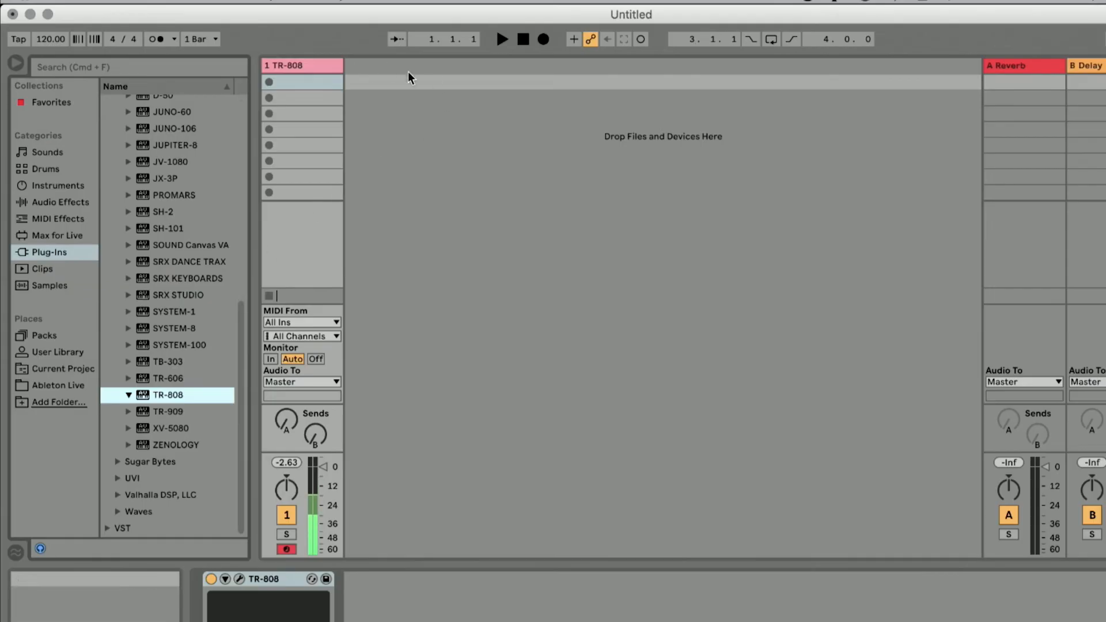
{"action": "key", "text": "super+t"}
{"action": "key", "text": "super+t"}
{"action": "key", "text": "super+t"}
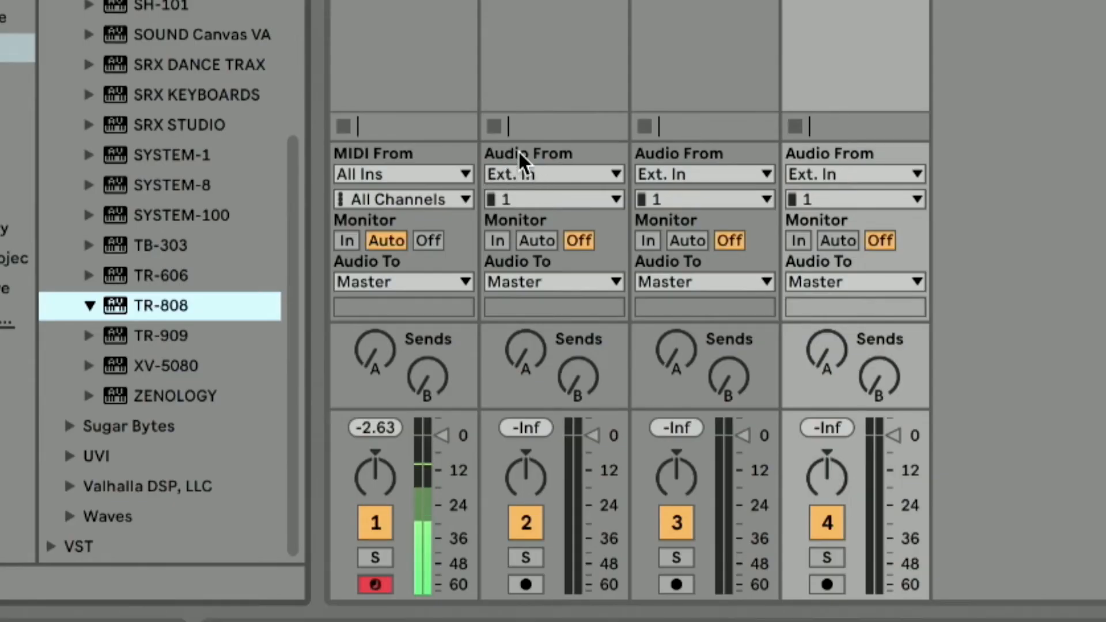
Step: Route output 3/4-TR-808 of 1-TR-808 into audio track 2 and set its monitoring to In
{"action": "left_click", "coordinate": [566, 175]}
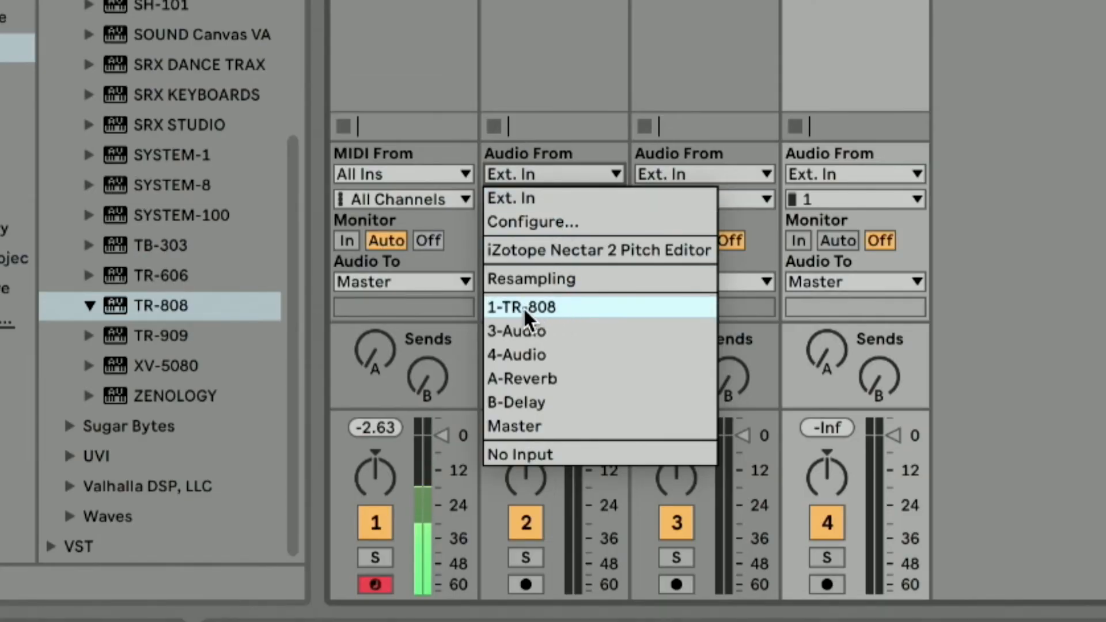
{"action": "left_click", "coordinate": [551, 304]}
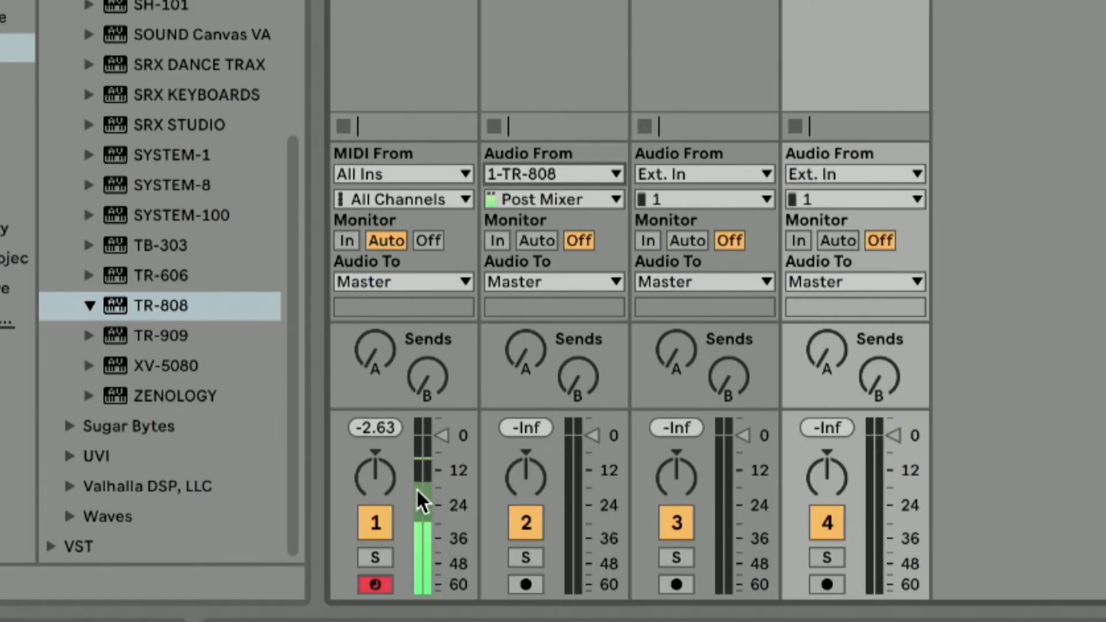
{"action": "left_click", "coordinate": [582, 198]}
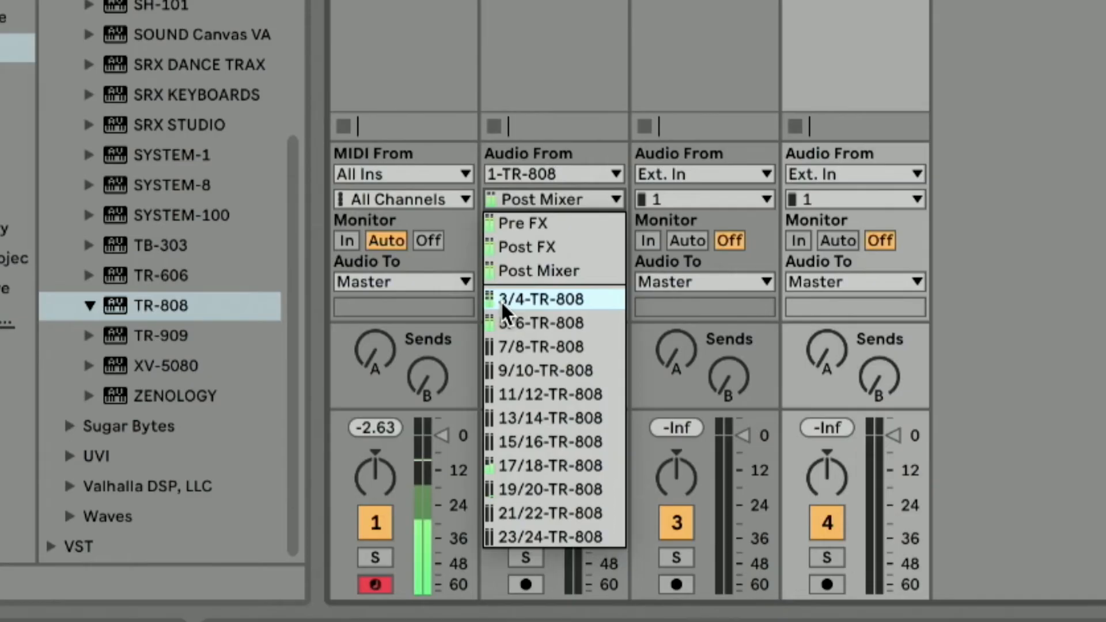
{"action": "left_click", "coordinate": [519, 298]}
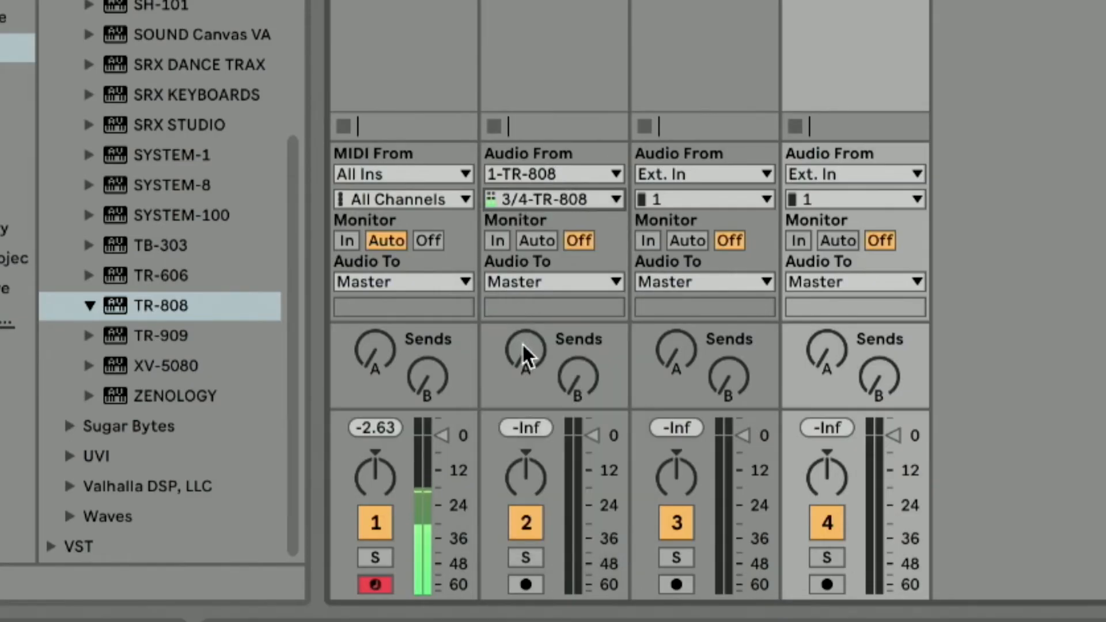
{"action": "left_click", "coordinate": [493, 240]}
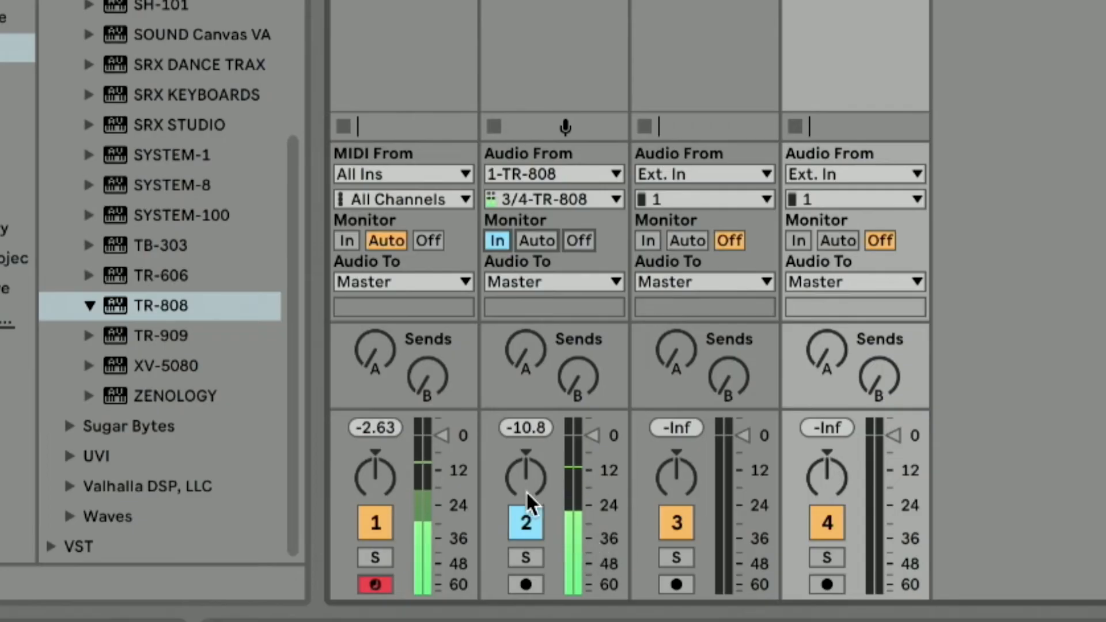
Step: Route output 5/6-TR-808 of 1-TR-808 into audio track 3 and set its monitoring to In
{"action": "left_click", "coordinate": [721, 167]}
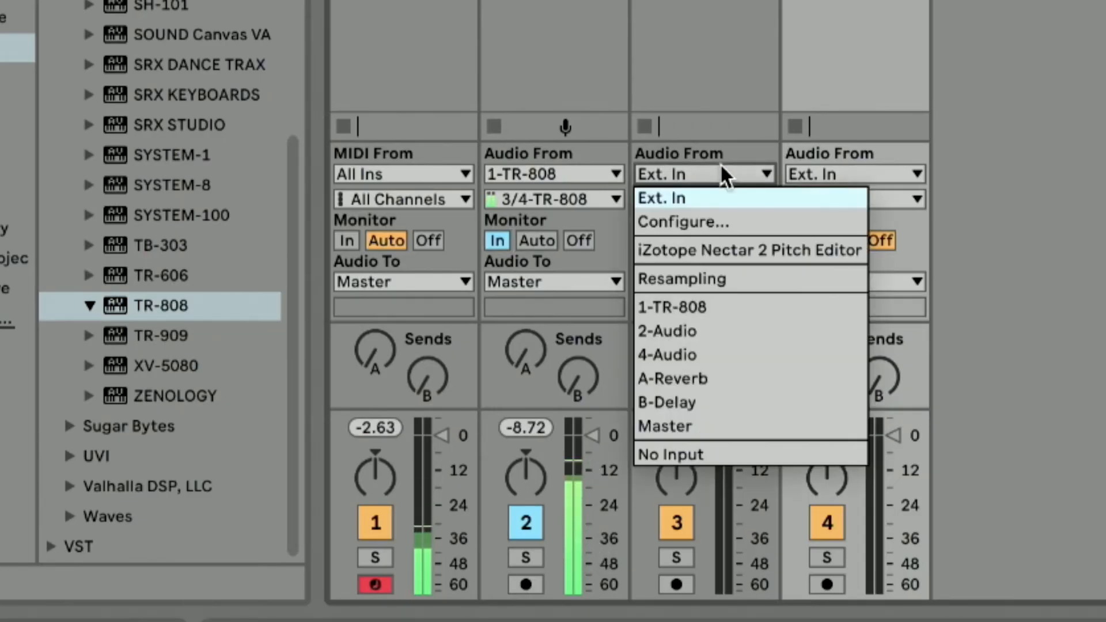
{"action": "left_click", "coordinate": [709, 306]}
{"action": "left_click", "coordinate": [695, 196]}
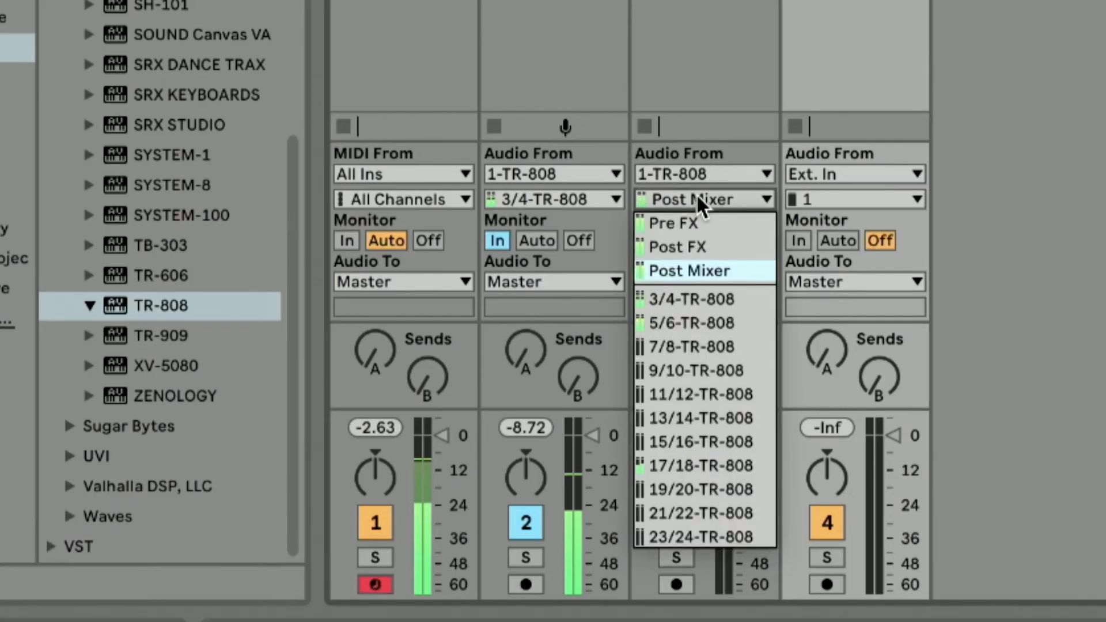
{"action": "left_click", "coordinate": [680, 323]}
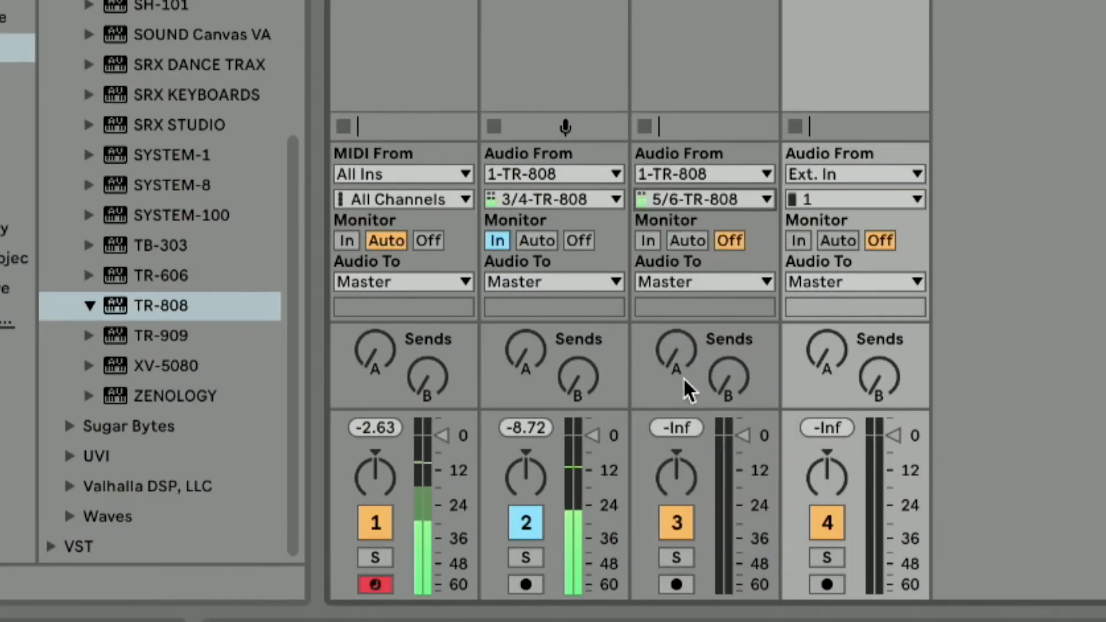
{"action": "left_click", "coordinate": [645, 240]}
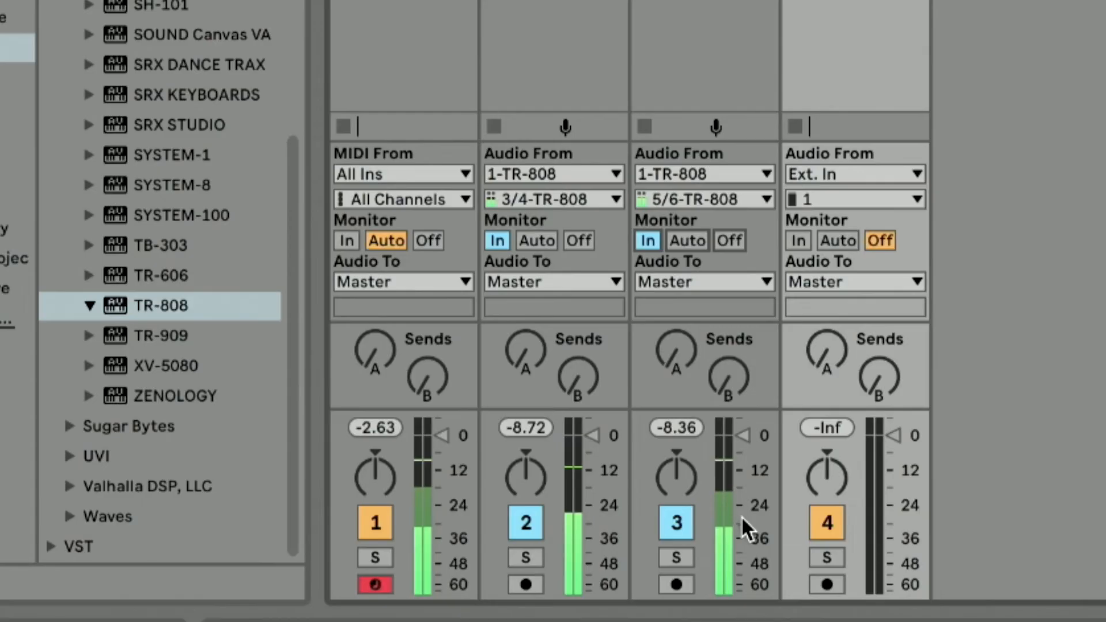
Step: Route output 17/18-TR-808 of 1-TR-808 into audio track 4 and set its monitoring to In
{"action": "left_click", "coordinate": [853, 173]}
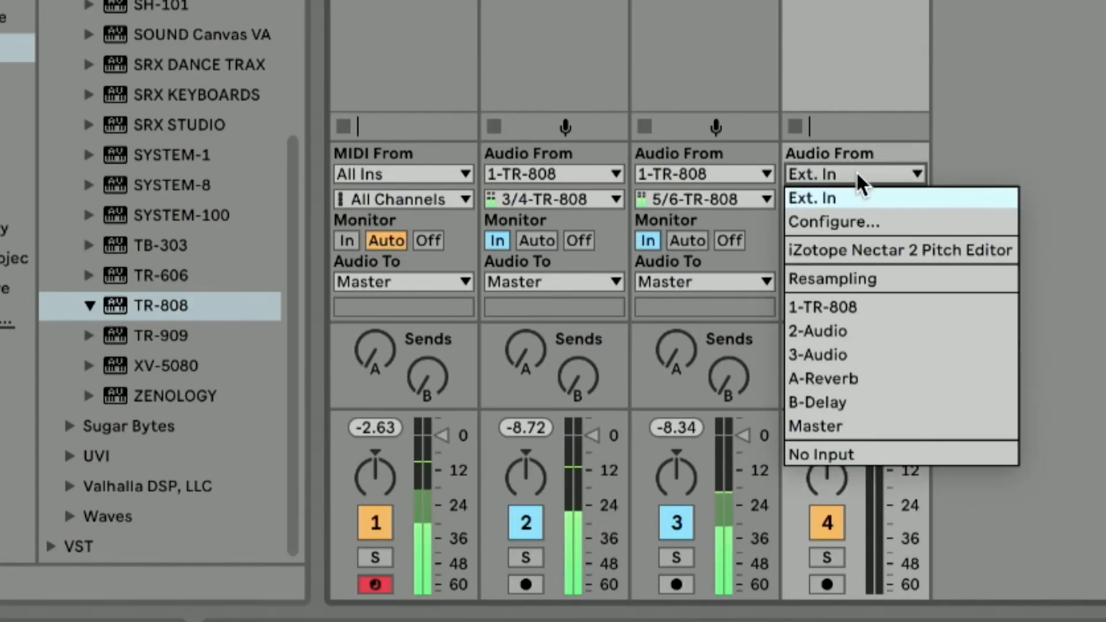
{"action": "left_click", "coordinate": [855, 306]}
{"action": "left_click", "coordinate": [855, 199]}
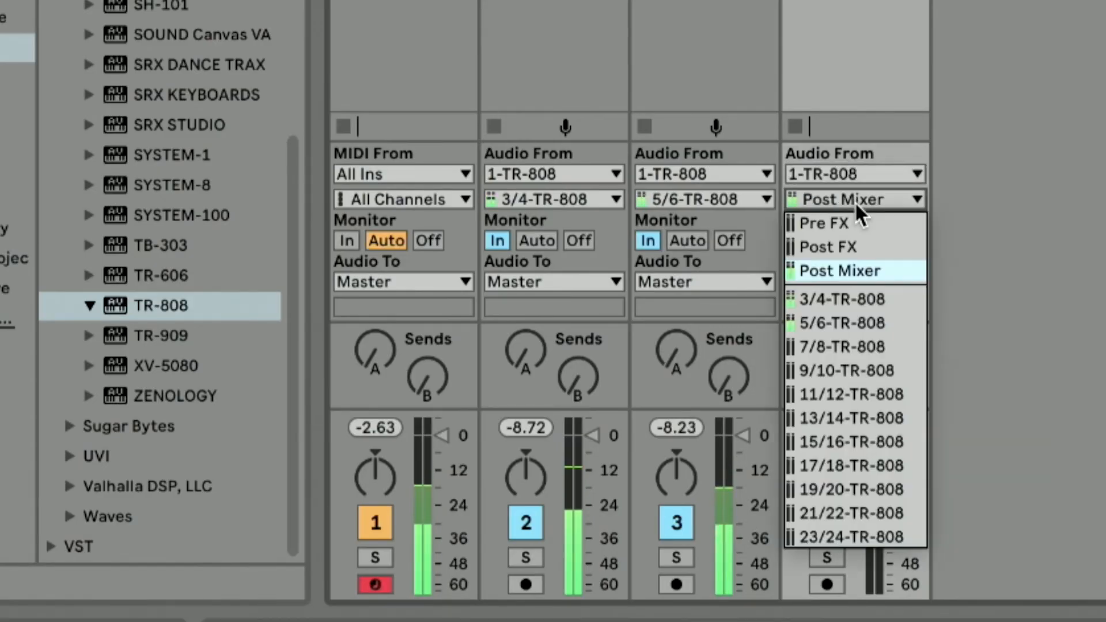
{"action": "left_click", "coordinate": [858, 464]}
{"action": "left_click", "coordinate": [800, 238]}
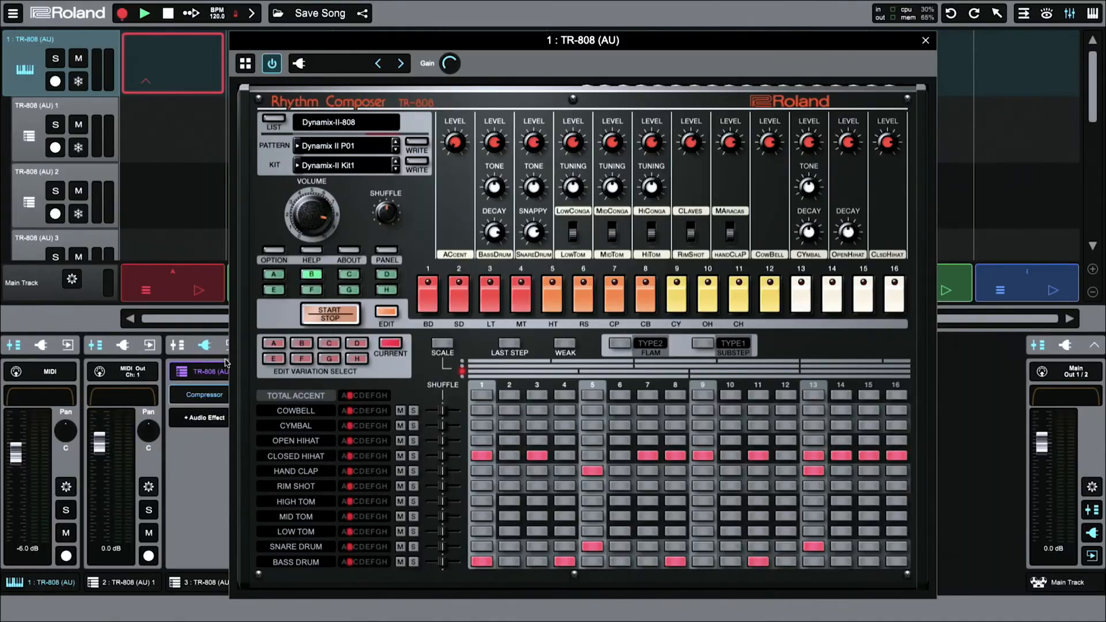
Step: Open the TR-808 owner's manual from the plug-in in Zenbeats and examine the table of note numbers that select sounds or variations
{"action": "left_click", "coordinate": [314, 251]}
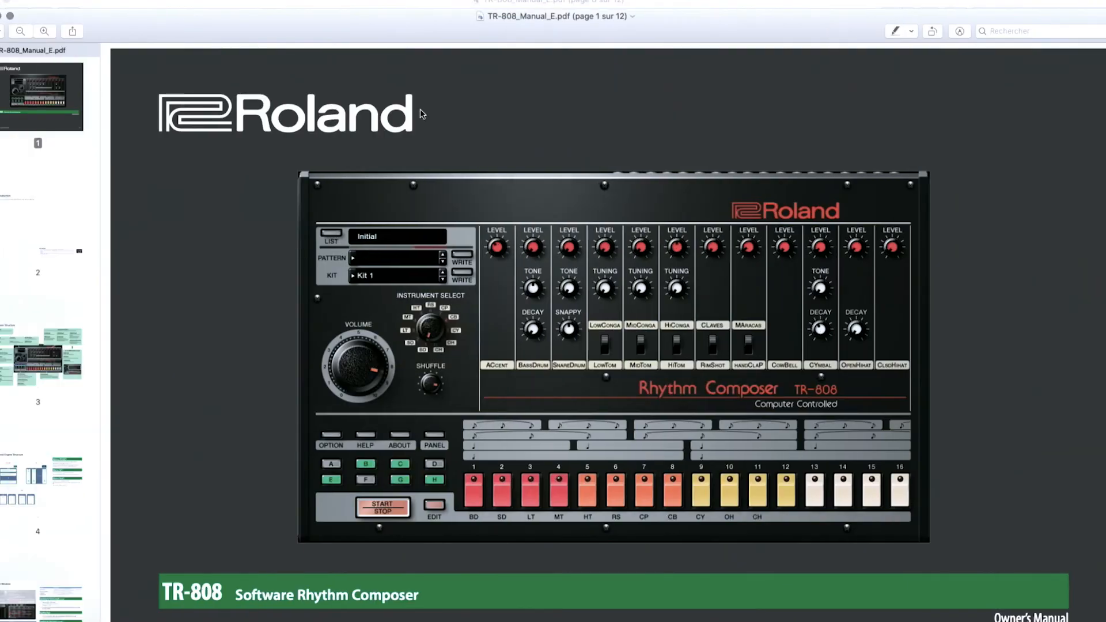
{"action": "scroll", "coordinate": [330, 343], "scroll_direction": "down", "scroll_amount": 20}
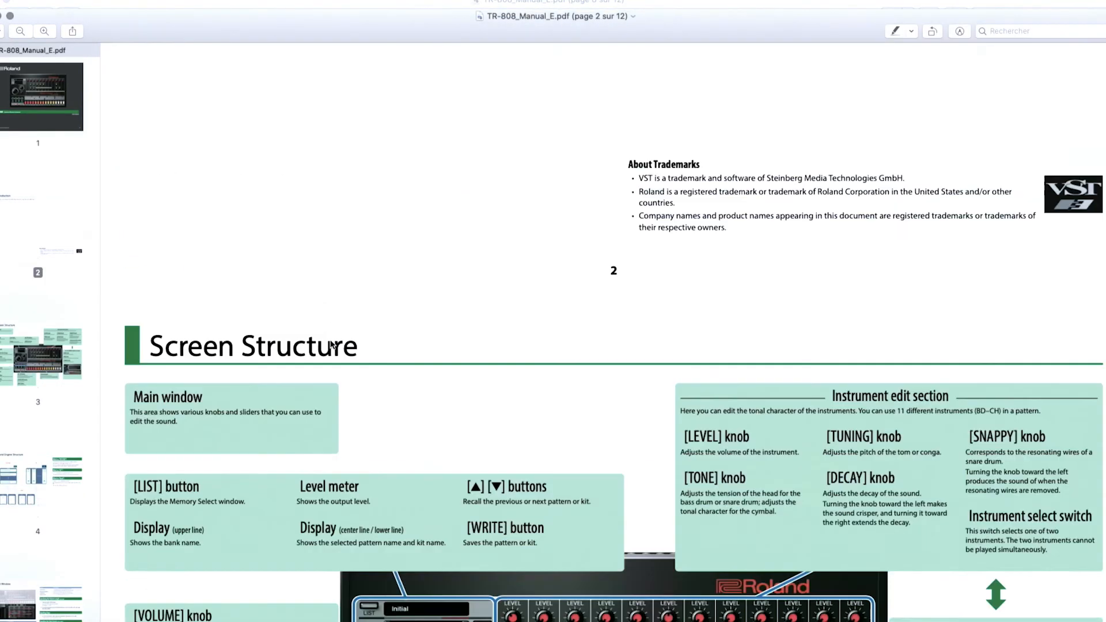
{"action": "scroll", "coordinate": [331, 343], "scroll_direction": "down", "scroll_amount": 20}
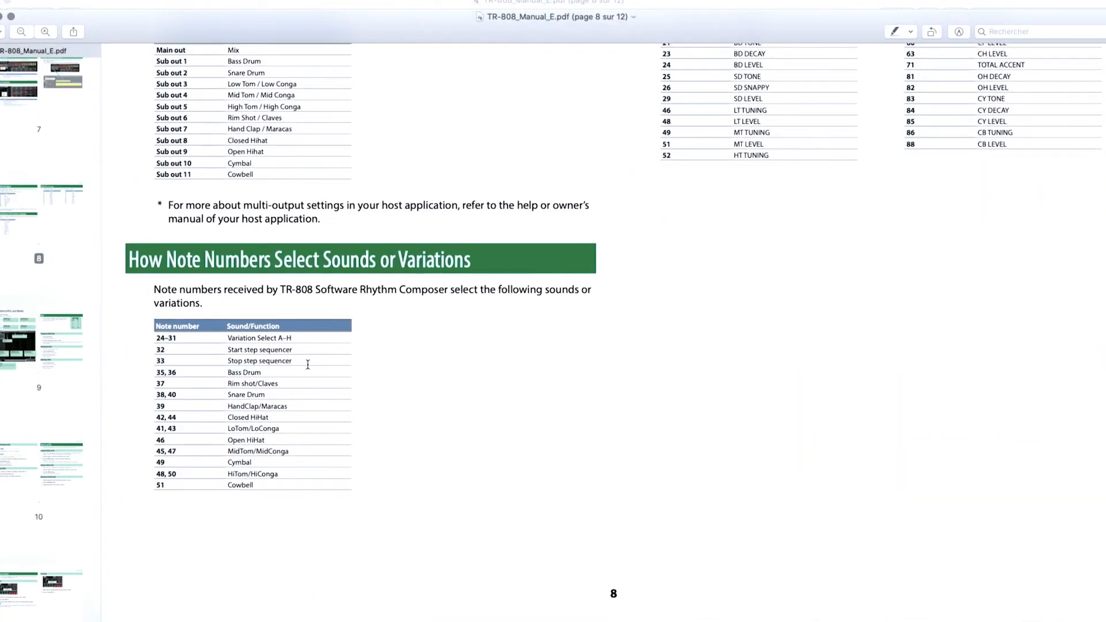
{"action": "scroll", "coordinate": [232, 424], "scroll_direction": "up", "scroll_amount": 5}
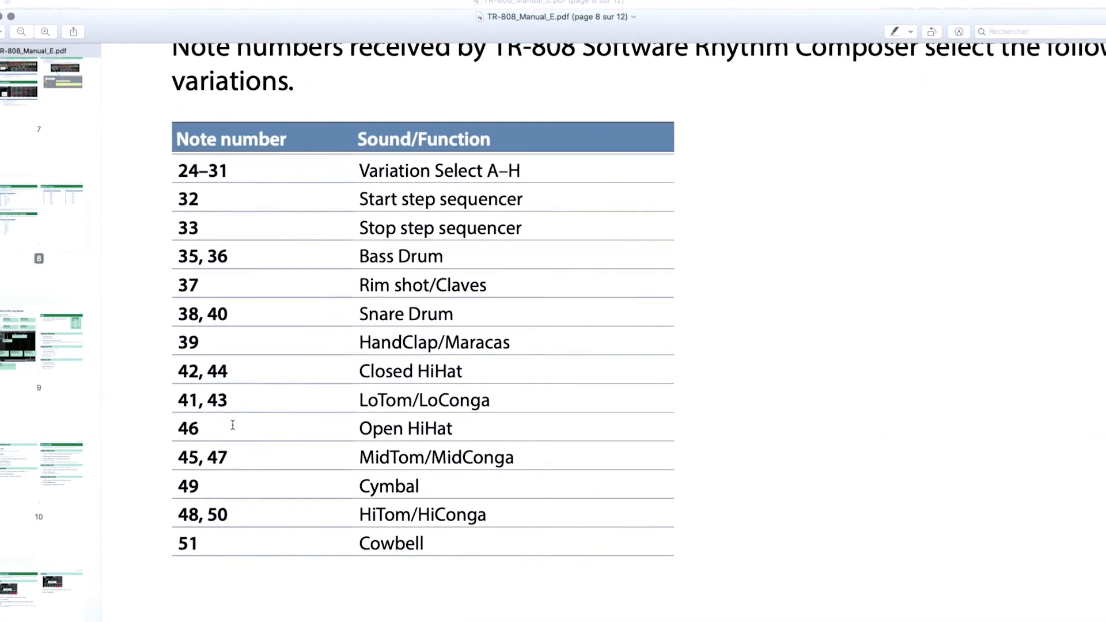
{"action": "scroll", "coordinate": [280, 409], "scroll_direction": "left", "scroll_amount": 1}
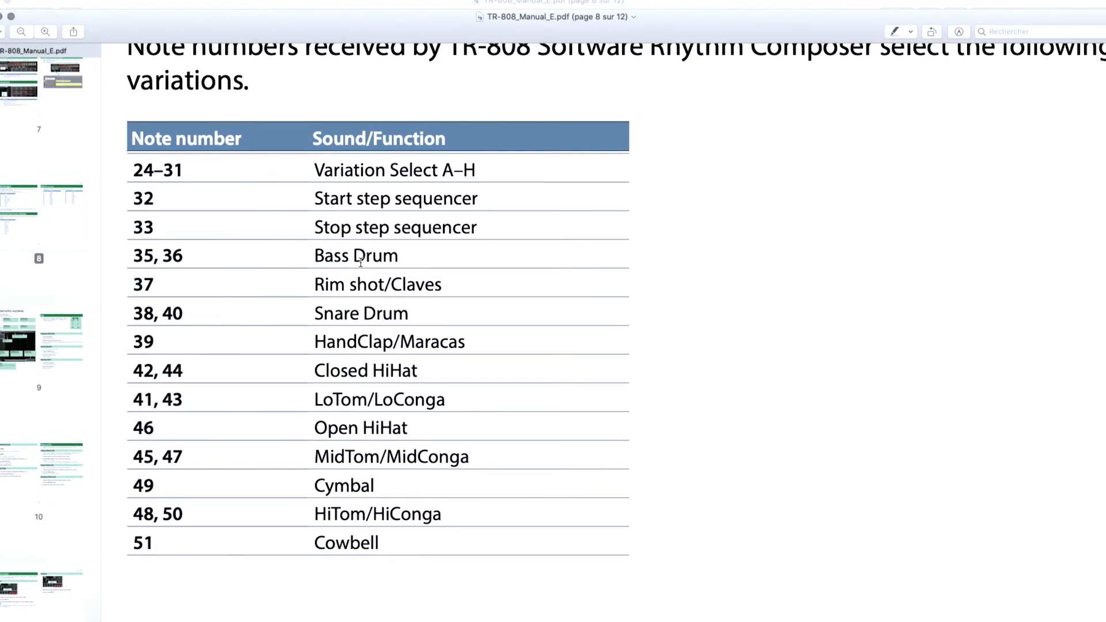
{"action": "scroll", "coordinate": [394, 281], "scroll_direction": "up", "scroll_amount": 5}
{"action": "scroll", "coordinate": [477, 142], "scroll_direction": "down", "scroll_amount": 5}
Step: Place the TR-808's variation B pattern as a MIDI clip in column A of the TR-808 (AU) 1 track
{"action": "left_click_drag", "start_coordinate": [497, 233], "coordinate": [304, 214]}
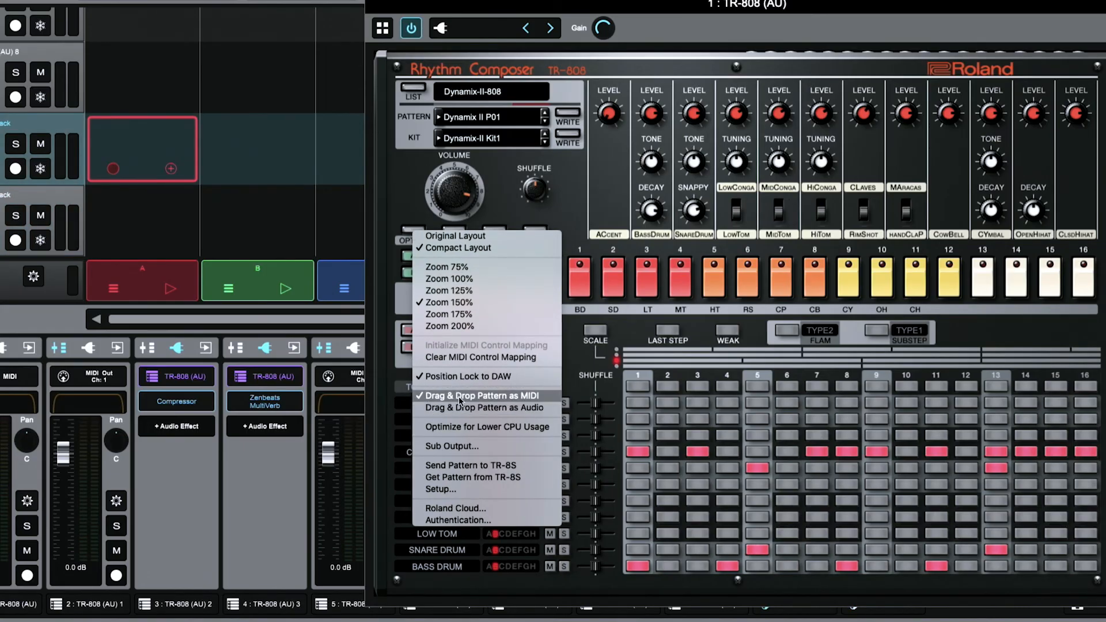
{"action": "left_click", "coordinate": [506, 155]}
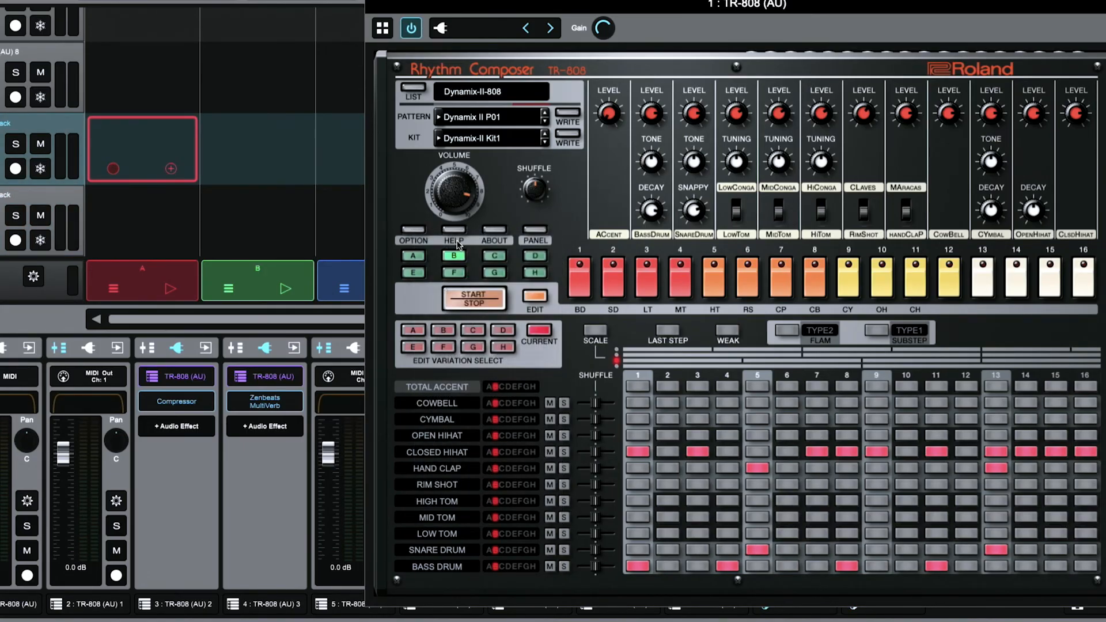
{"action": "scroll", "coordinate": [160, 206], "scroll_direction": "up", "scroll_amount": 3}
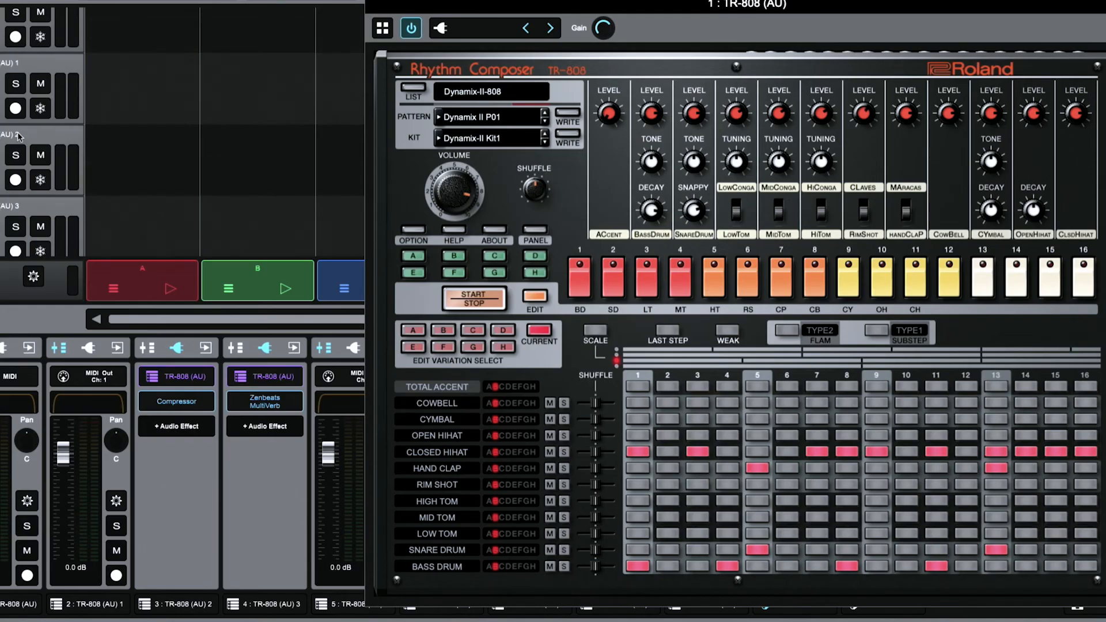
{"action": "scroll", "coordinate": [18, 136], "scroll_direction": "up", "scroll_amount": 1}
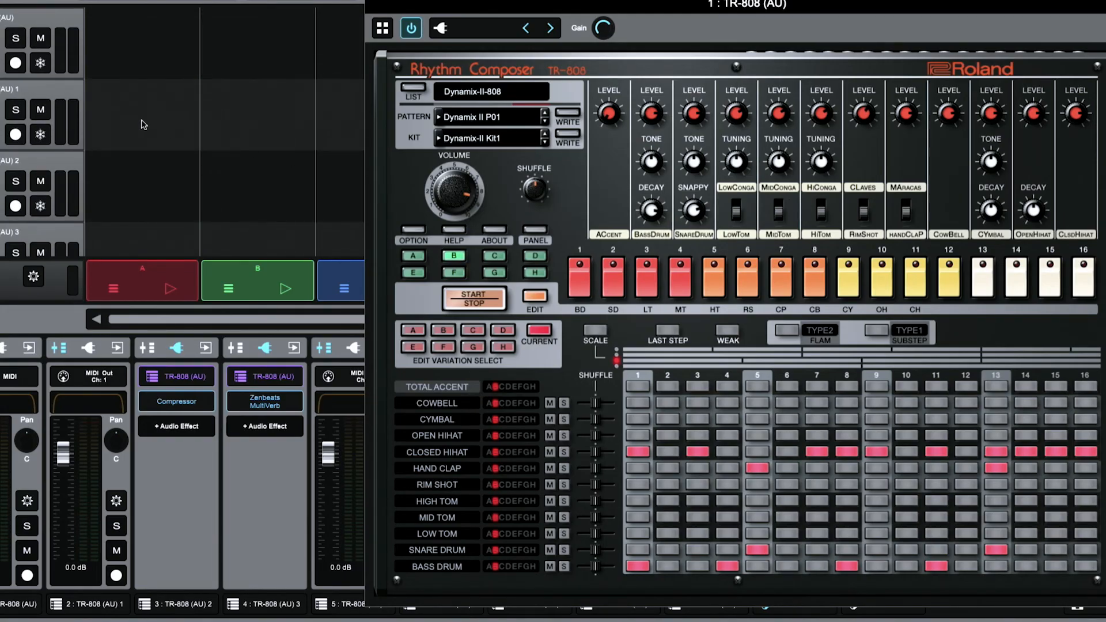
{"action": "left_click", "coordinate": [144, 124]}
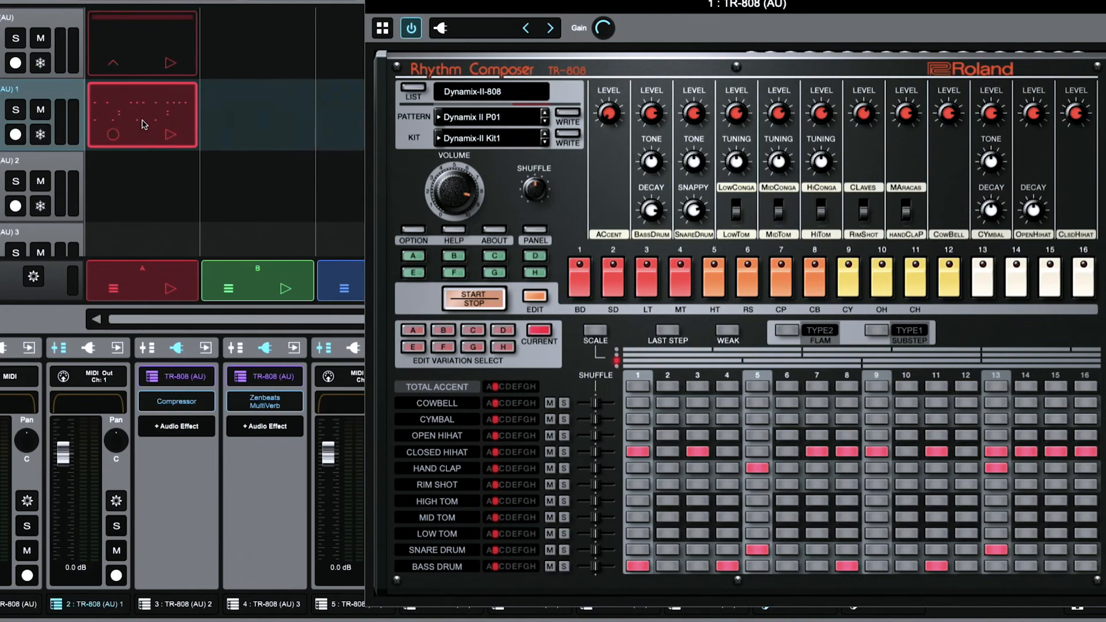
Step: Play the new MIDI clip and examine its notes in the note editor
{"action": "left_click", "coordinate": [169, 137]}
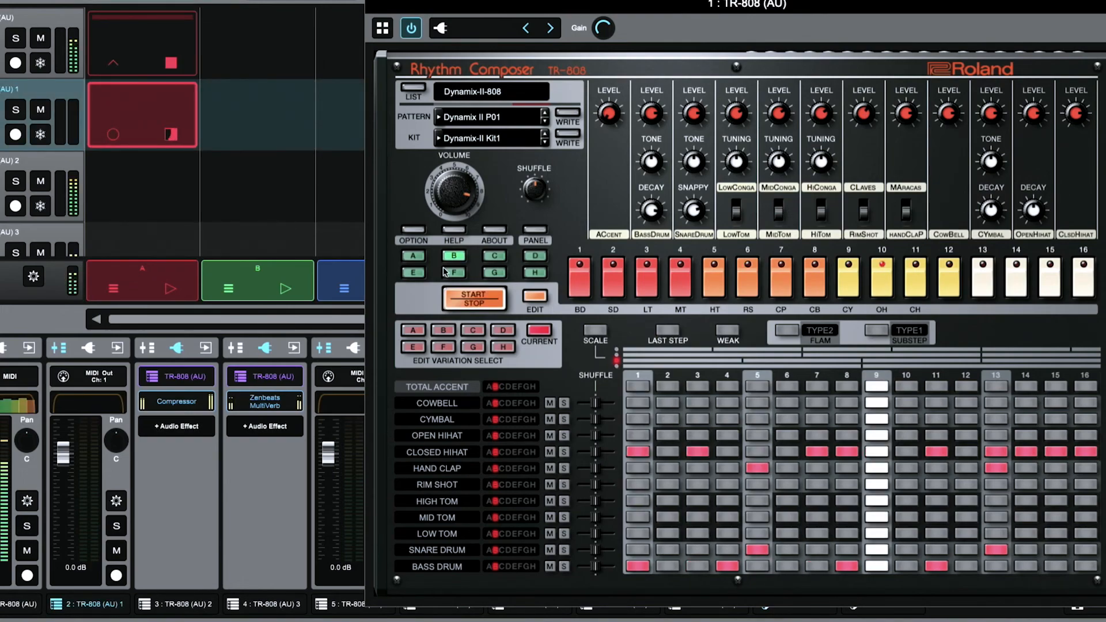
{"action": "left_click", "coordinate": [468, 294]}
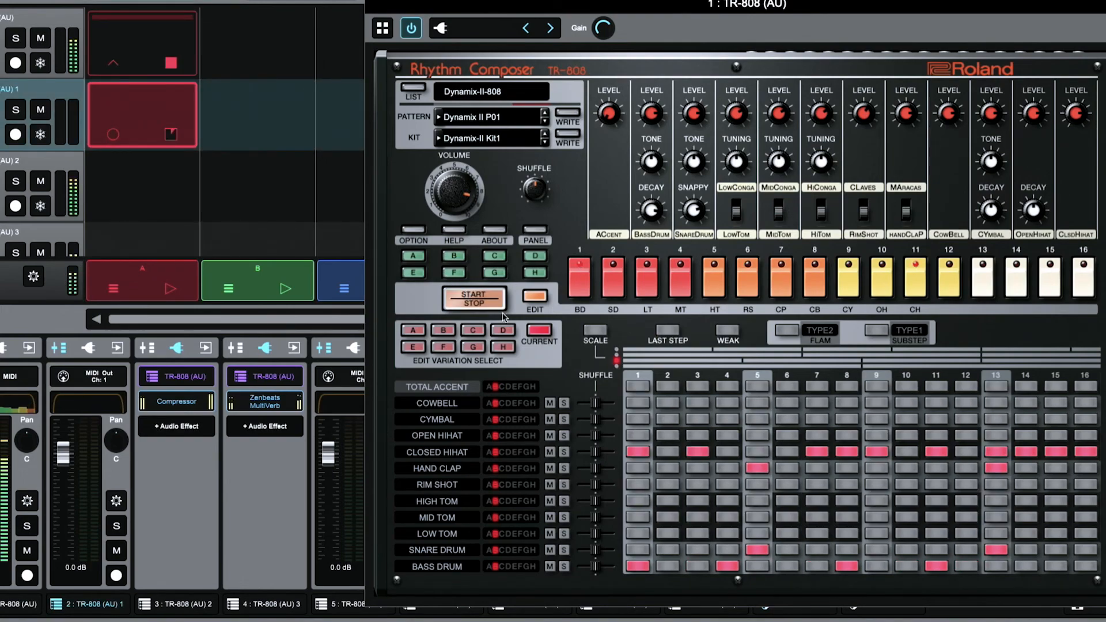
{"action": "double_click", "coordinate": [151, 113]}
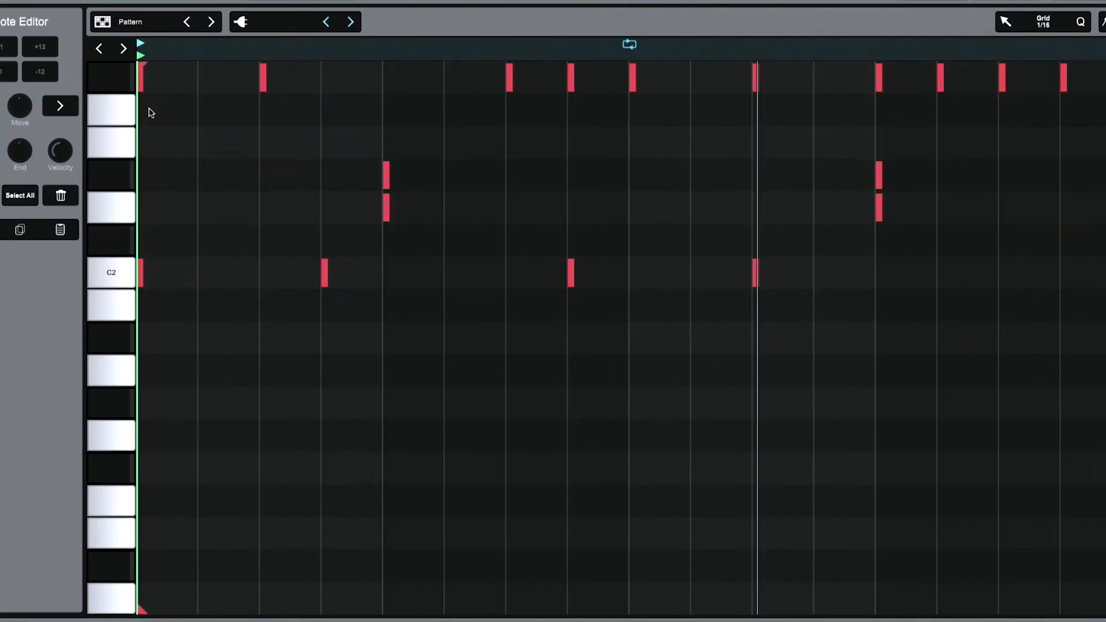
{"action": "scroll", "coordinate": [806, 208], "scroll_direction": "up", "scroll_amount": 8}
{"action": "scroll", "coordinate": [806, 207], "scroll_direction": "down", "scroll_amount": 3}
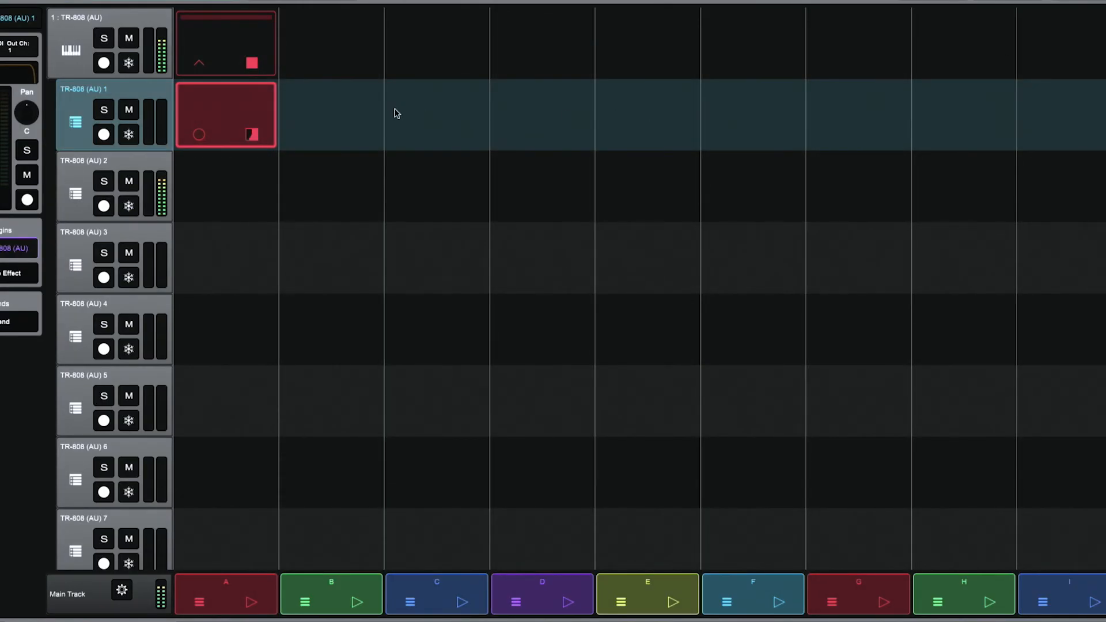
{"action": "key", "text": "space"}
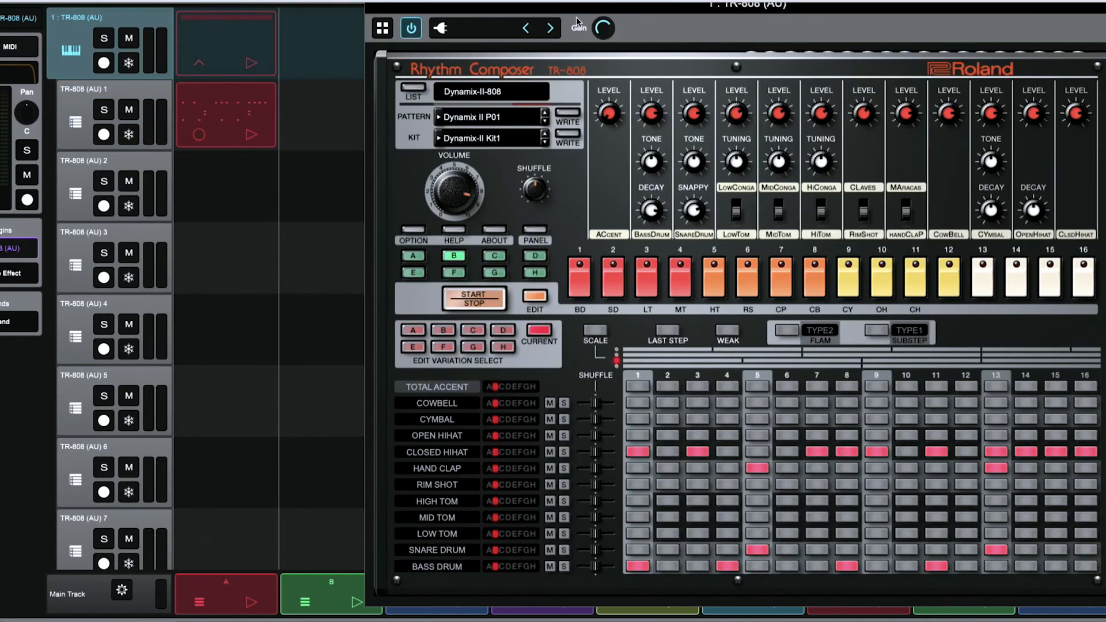
Step: Turn off the TR-808's Position Lock to DAW and play the MIDI clip on the TR-808 (AU) 1 track
{"action": "left_click", "coordinate": [417, 231]}
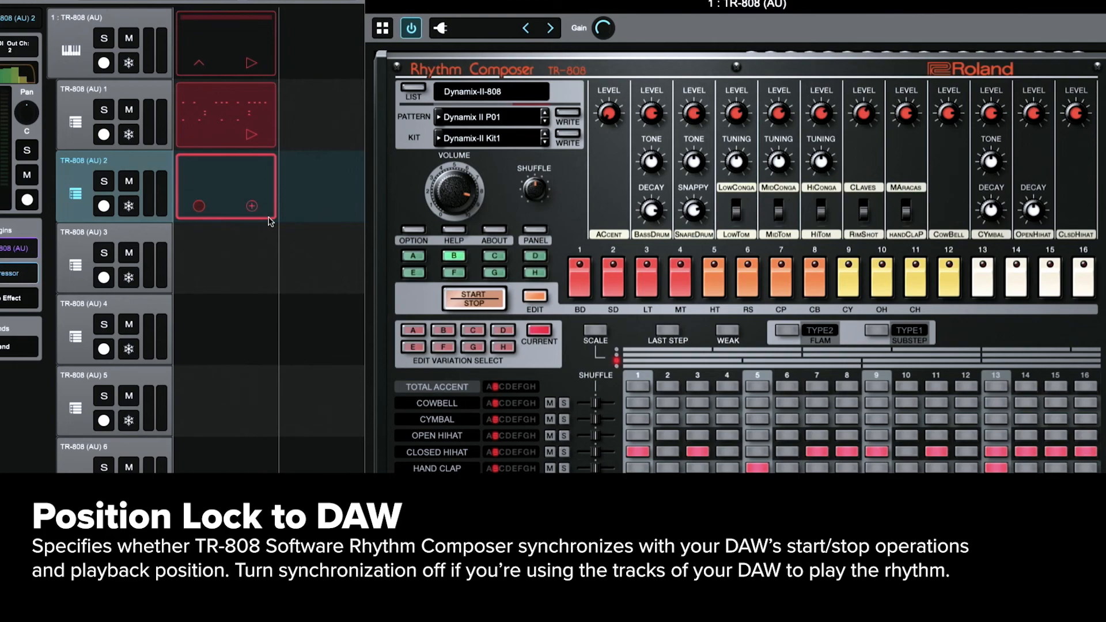
{"action": "key", "text": "space"}
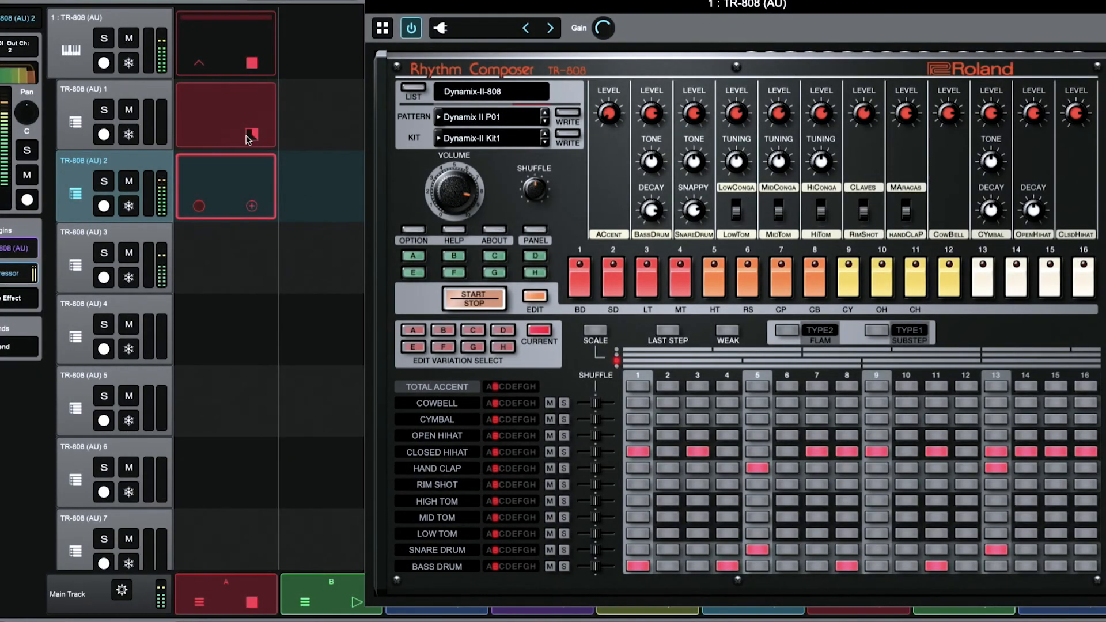
{"action": "double_click", "coordinate": [241, 124]}
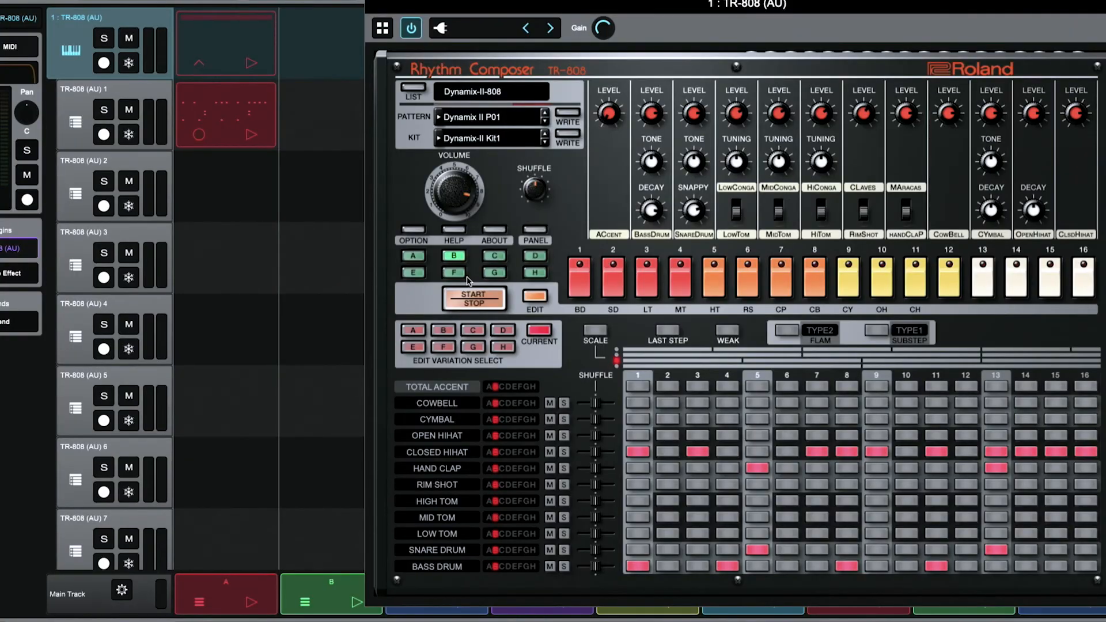
Step: Set the pattern export to audio, place variation B in column A of the 2 : Audio Track and open the clip for editing
{"action": "left_click", "coordinate": [415, 231]}
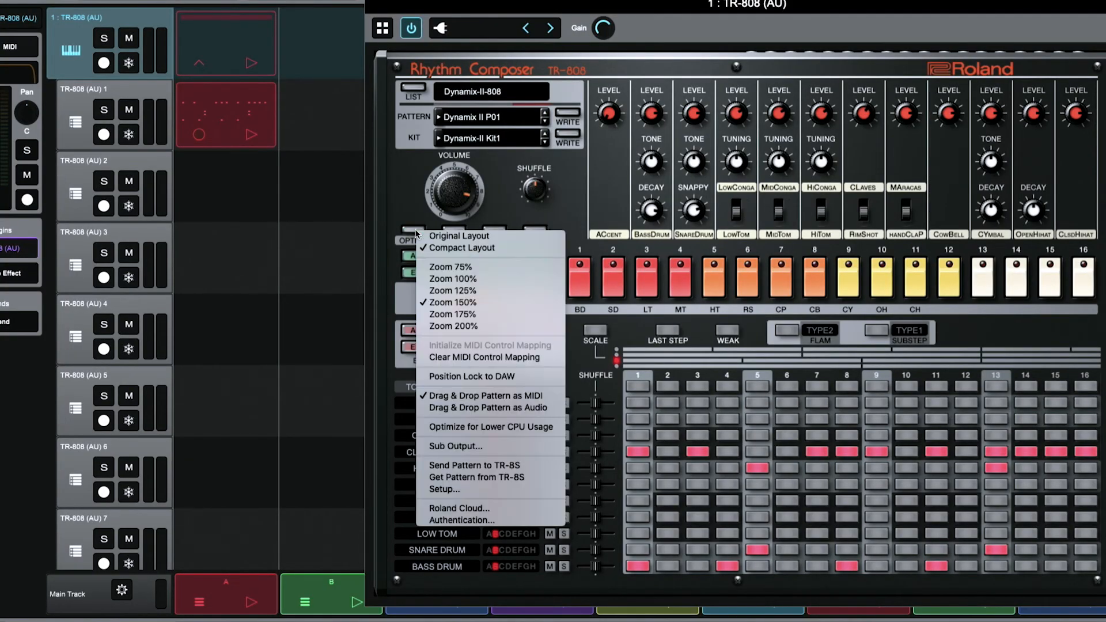
{"action": "left_click", "coordinate": [461, 407]}
{"action": "scroll", "coordinate": [236, 245], "scroll_direction": "down", "scroll_amount": 4}
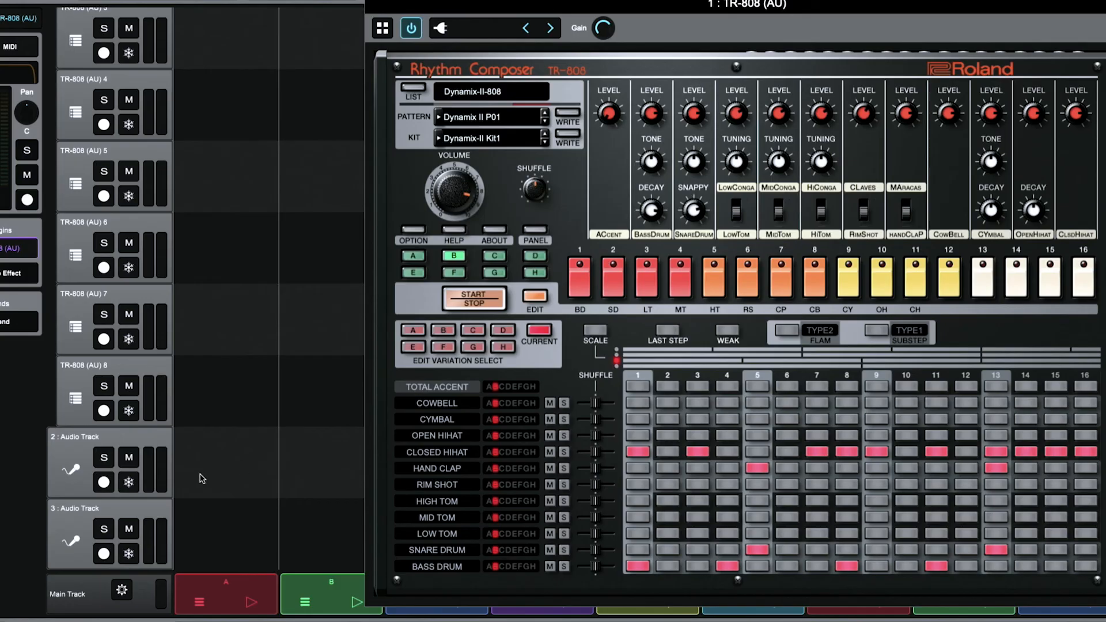
{"action": "left_click_drag", "start_coordinate": [202, 479], "coordinate": [201, 478]}
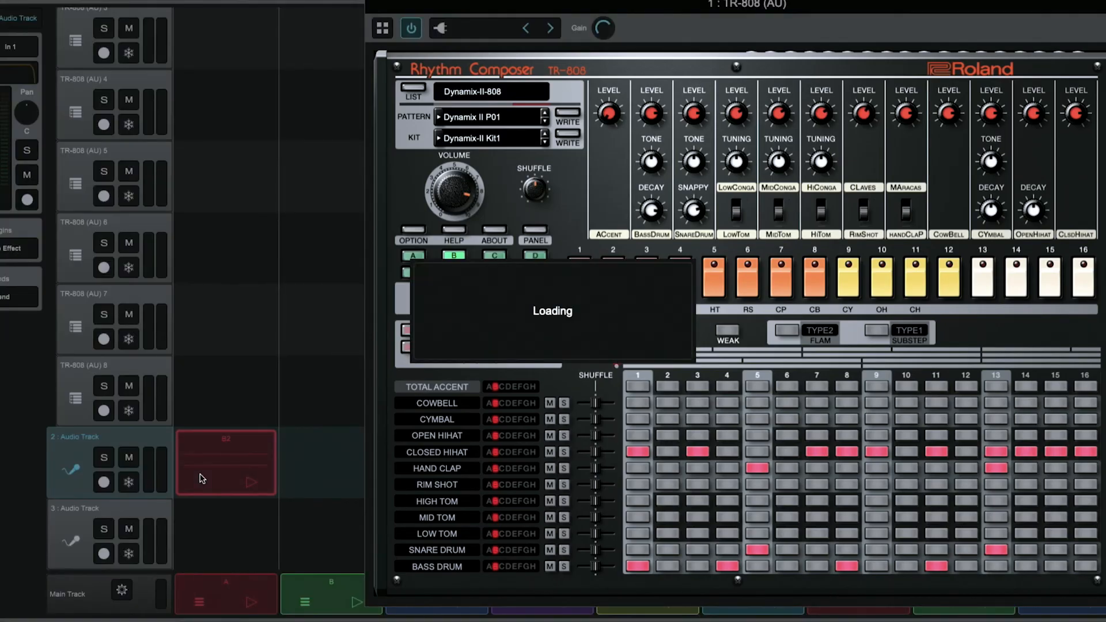
{"action": "scroll", "coordinate": [218, 420], "scroll_direction": "down", "scroll_amount": 4}
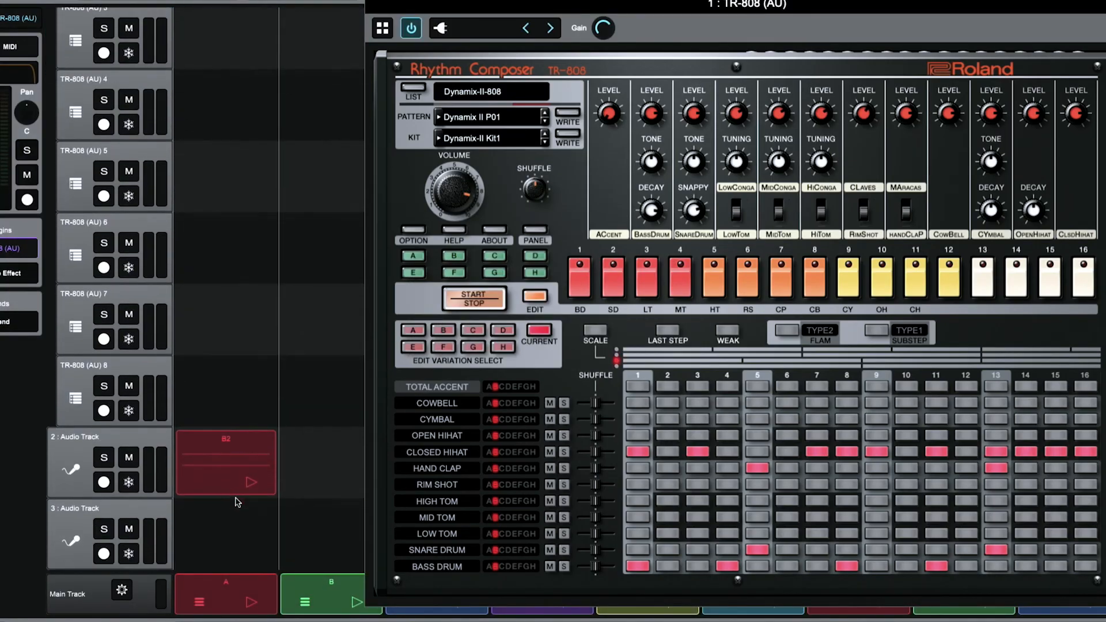
{"action": "double_click", "coordinate": [215, 467]}
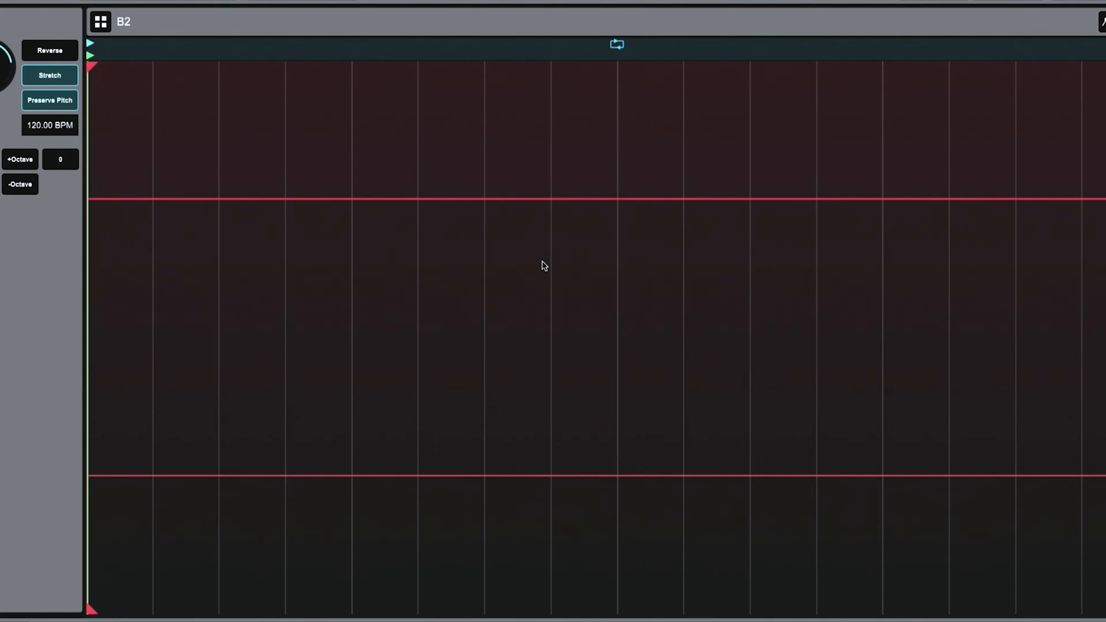